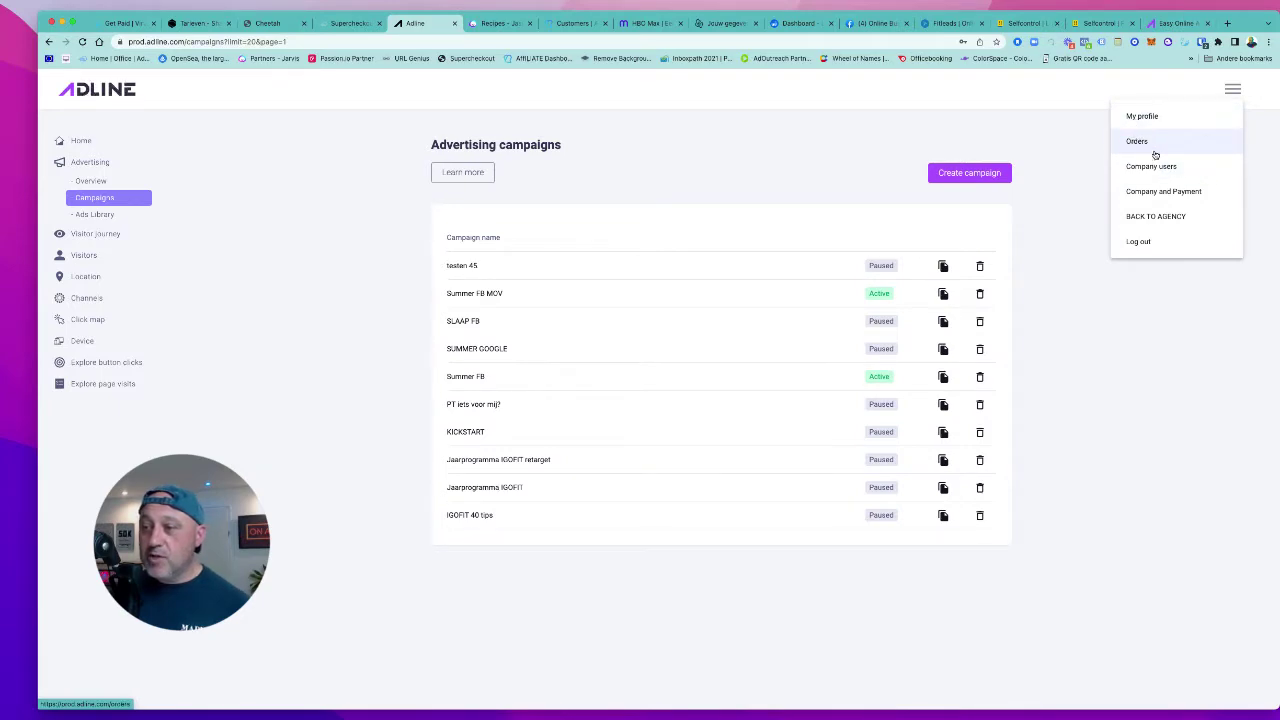
Log out of the current account and sign in to the Online Business Pros account with its saved e-mail and password
{"action": "left_click", "coordinate": [1153, 243]}
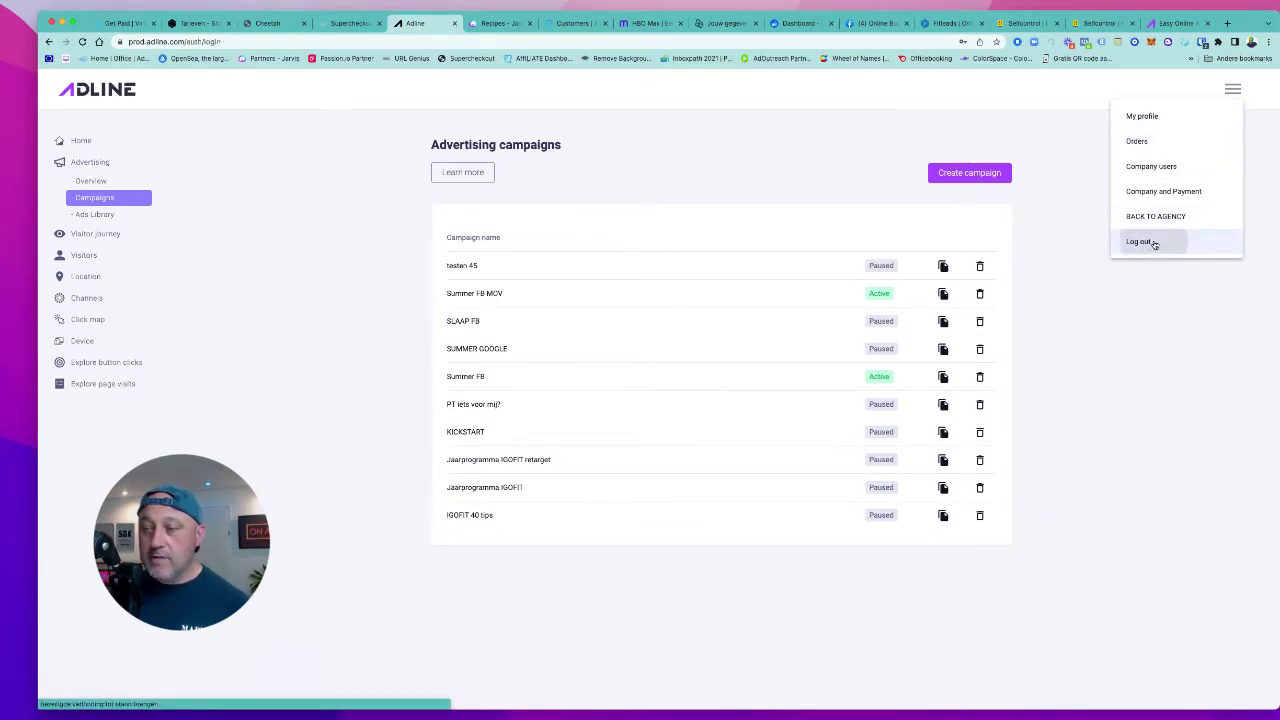
{"action": "left_click_drag", "start_coordinate": [167, 298], "coordinate": [112, 290]}
{"action": "key", "text": "BackSpace"}
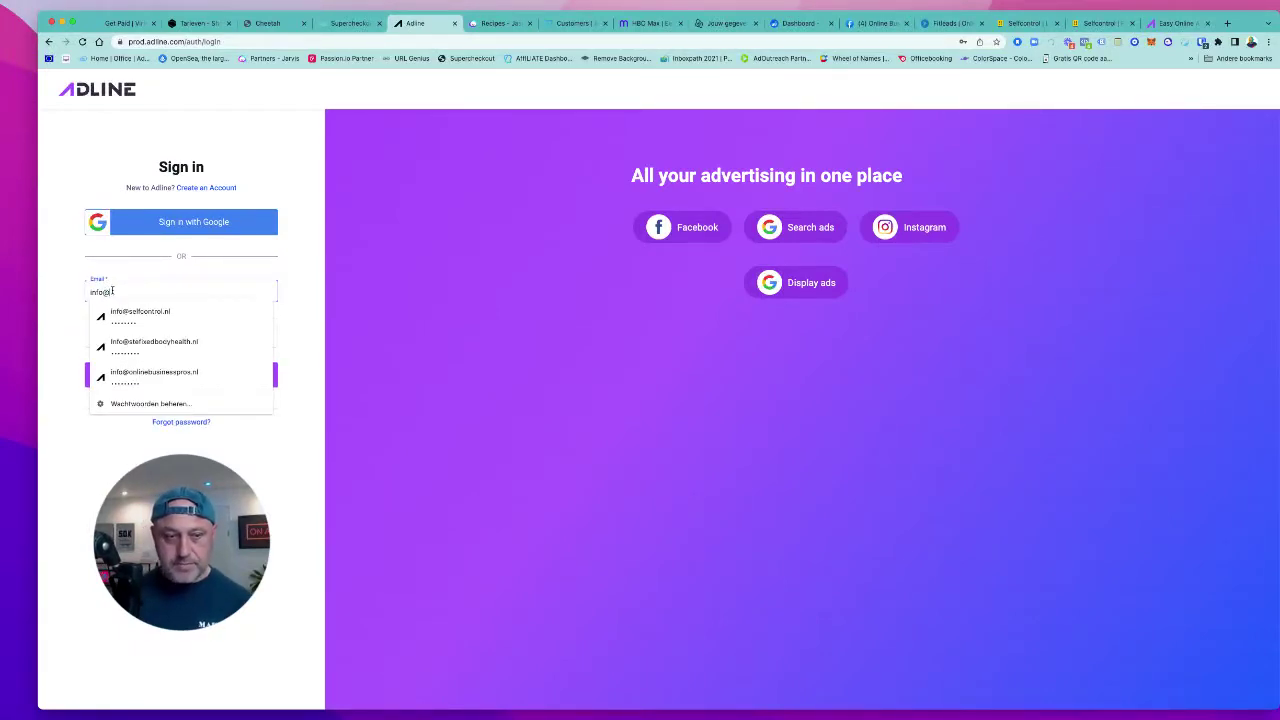
{"action": "left_click", "coordinate": [128, 373]}
{"action": "left_click", "coordinate": [173, 371]}
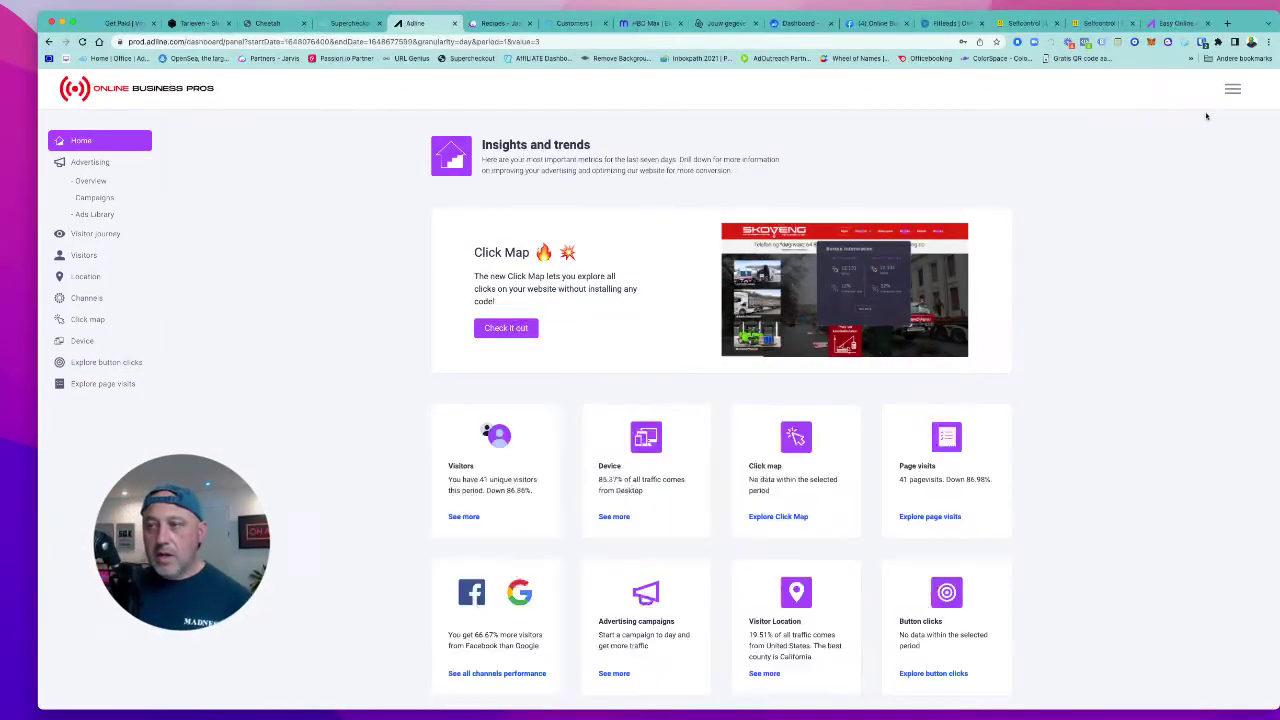
Create an advertising campaign named "facebook live demo", confirming it does not cover housing, credit or employment
{"action": "left_click", "coordinate": [95, 196]}
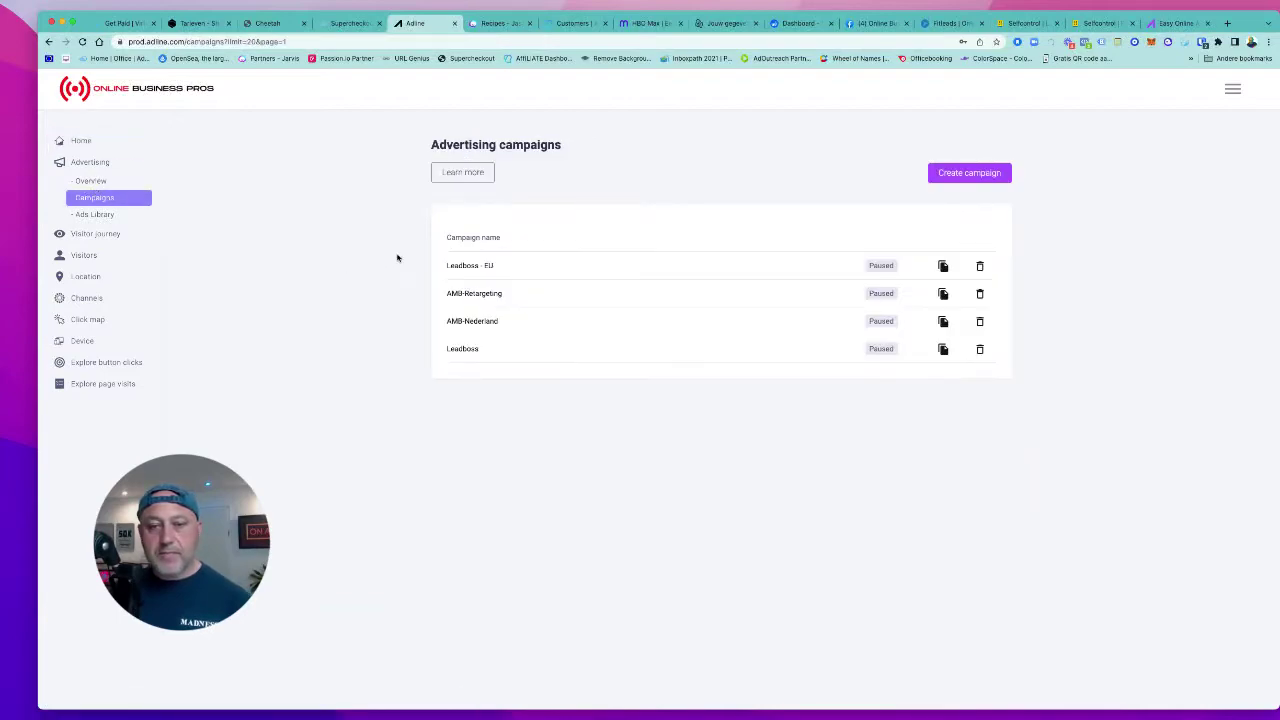
{"action": "left_click", "coordinate": [969, 173]}
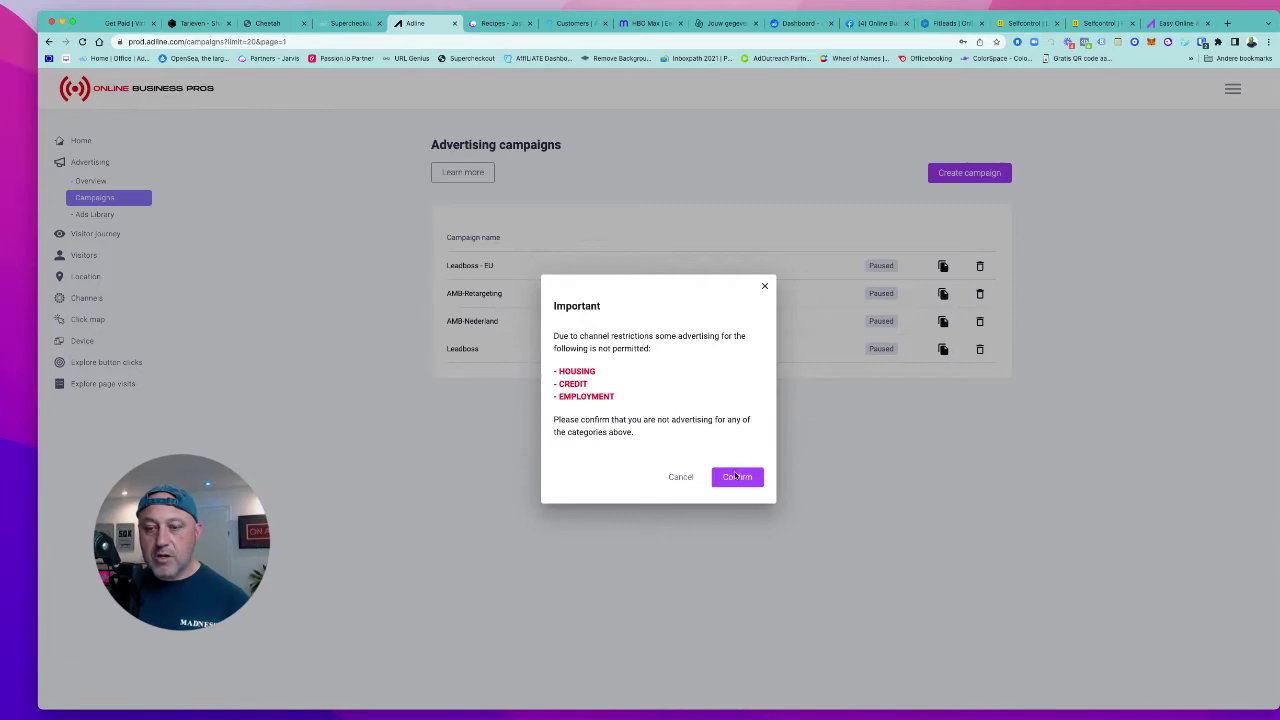
{"action": "left_click", "coordinate": [737, 477]}
{"action": "left_click", "coordinate": [650, 397]}
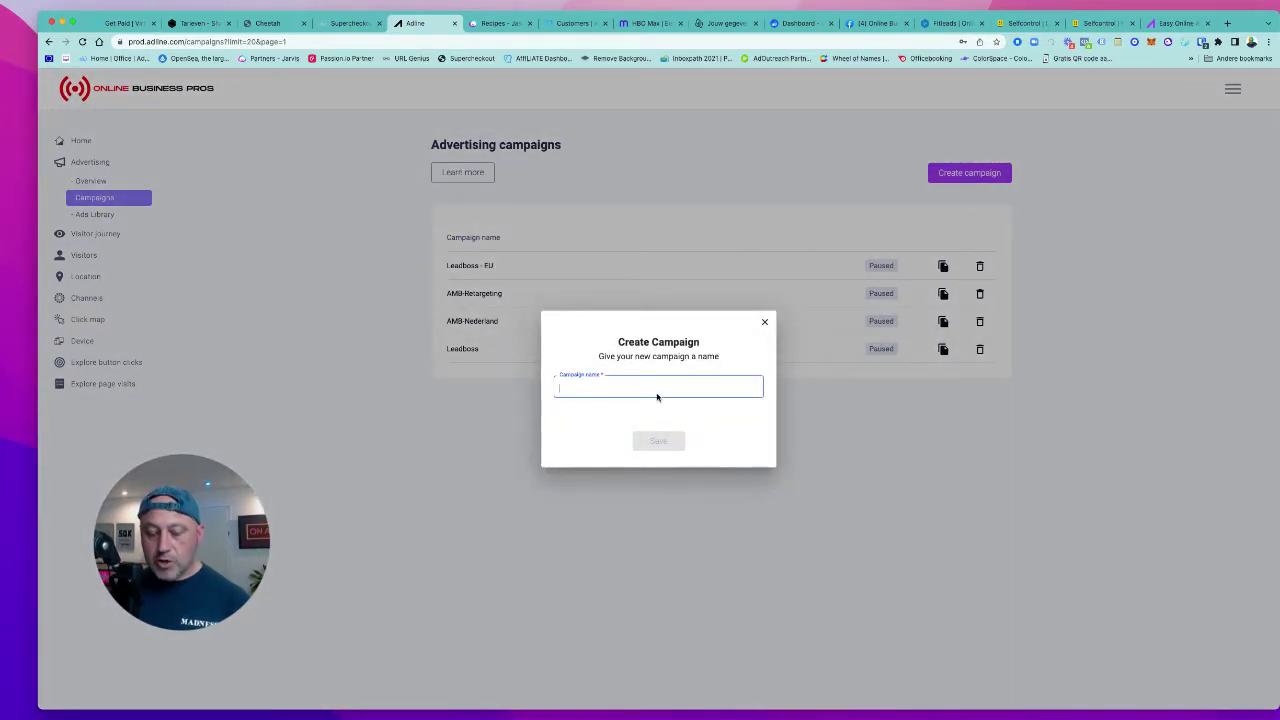
{"action": "type", "text": "face"}
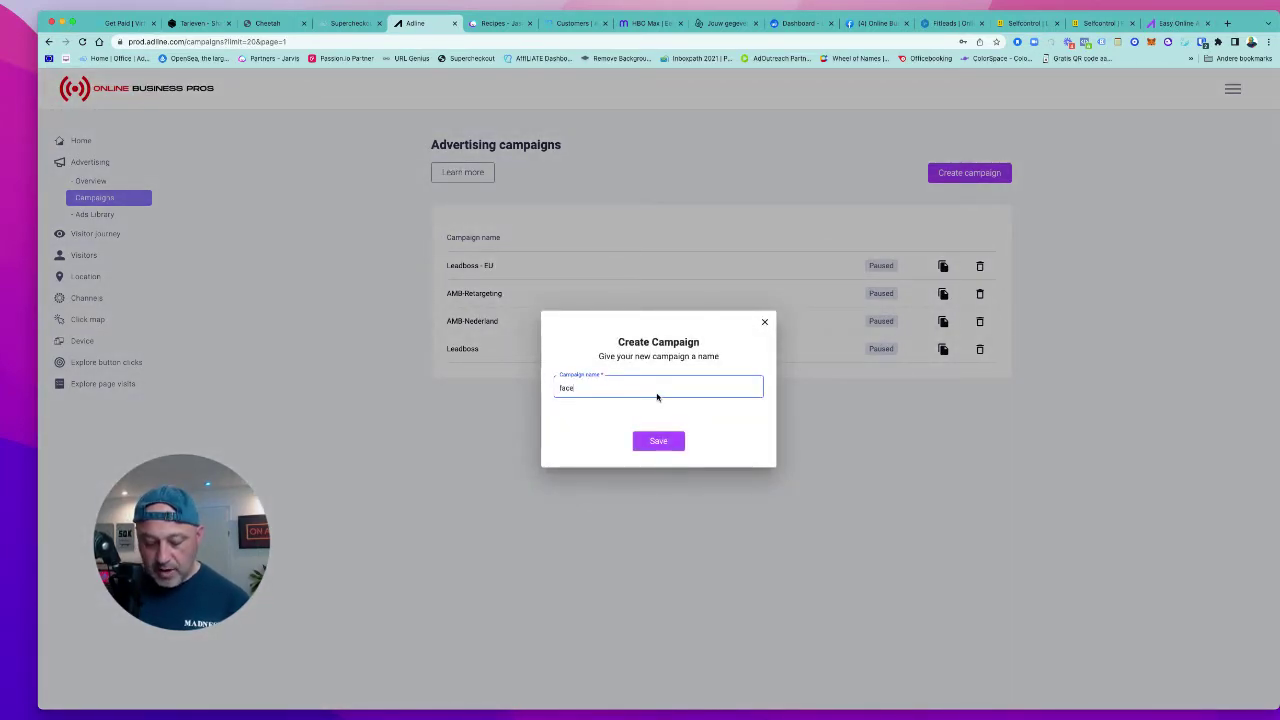
{"action": "type", "text": "book live demo"}
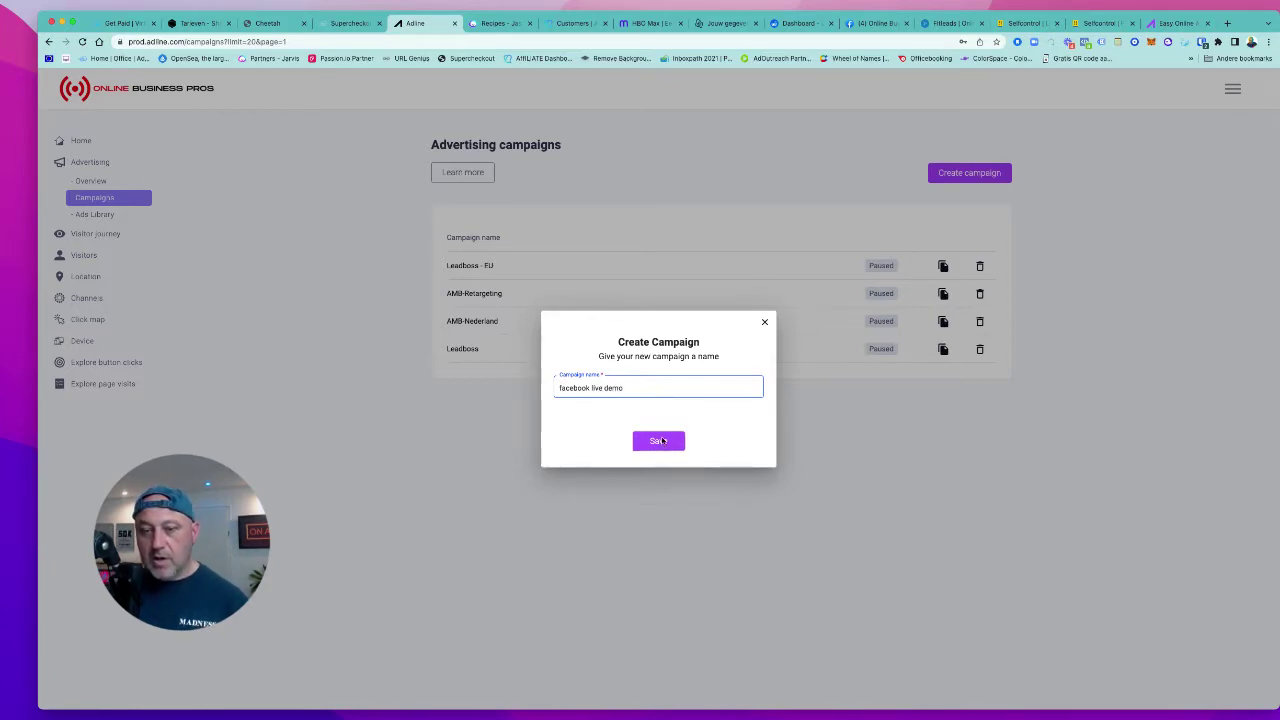
{"action": "left_click", "coordinate": [661, 441]}
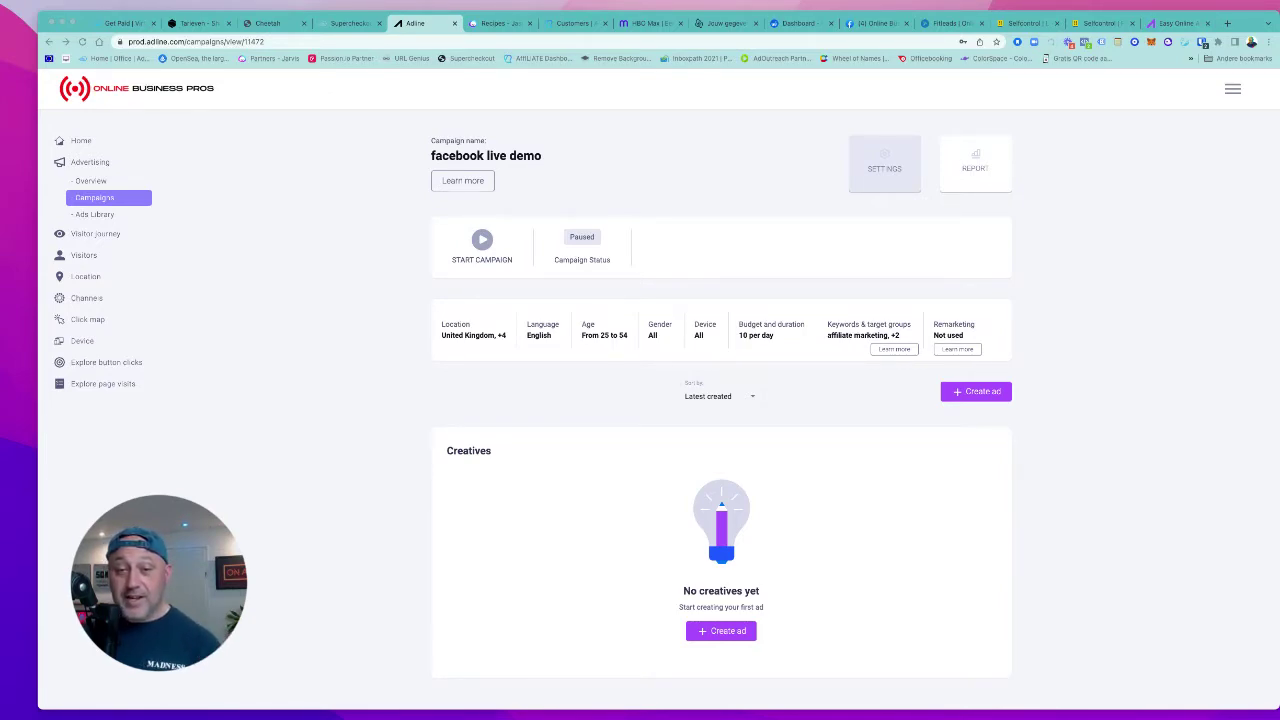
Remove United Kingdom, Sweden, Norway, Finland and Denmark from the campaign's target locations
{"action": "left_click", "coordinate": [470, 335]}
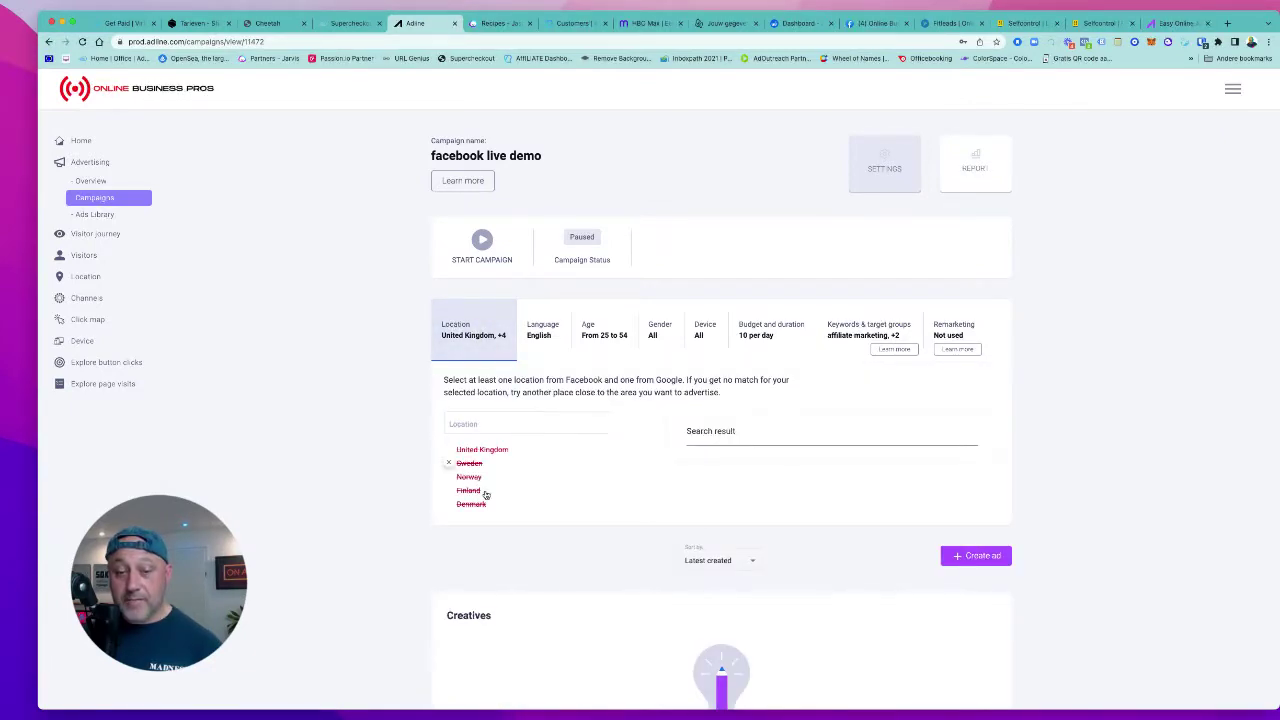
{"action": "left_click", "coordinate": [449, 450]}
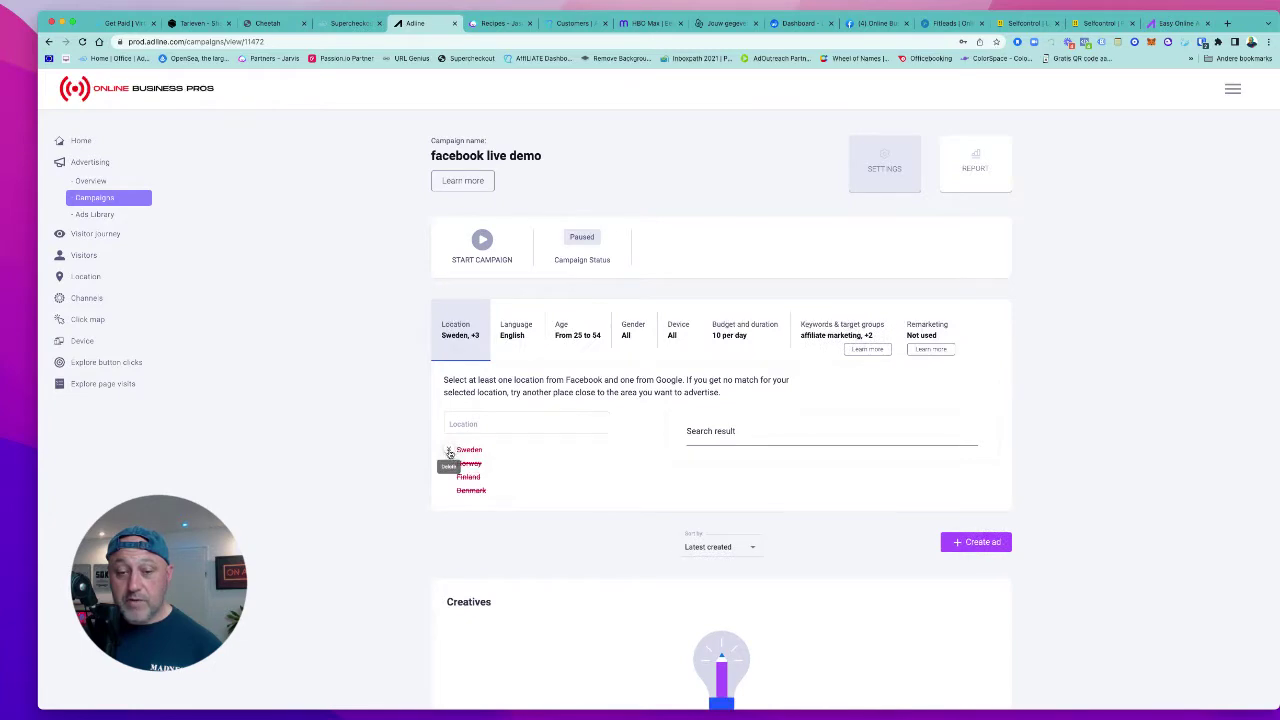
{"action": "left_click", "coordinate": [449, 450]}
{"action": "left_click", "coordinate": [449, 450]}
{"action": "left_click", "coordinate": [449, 450]}
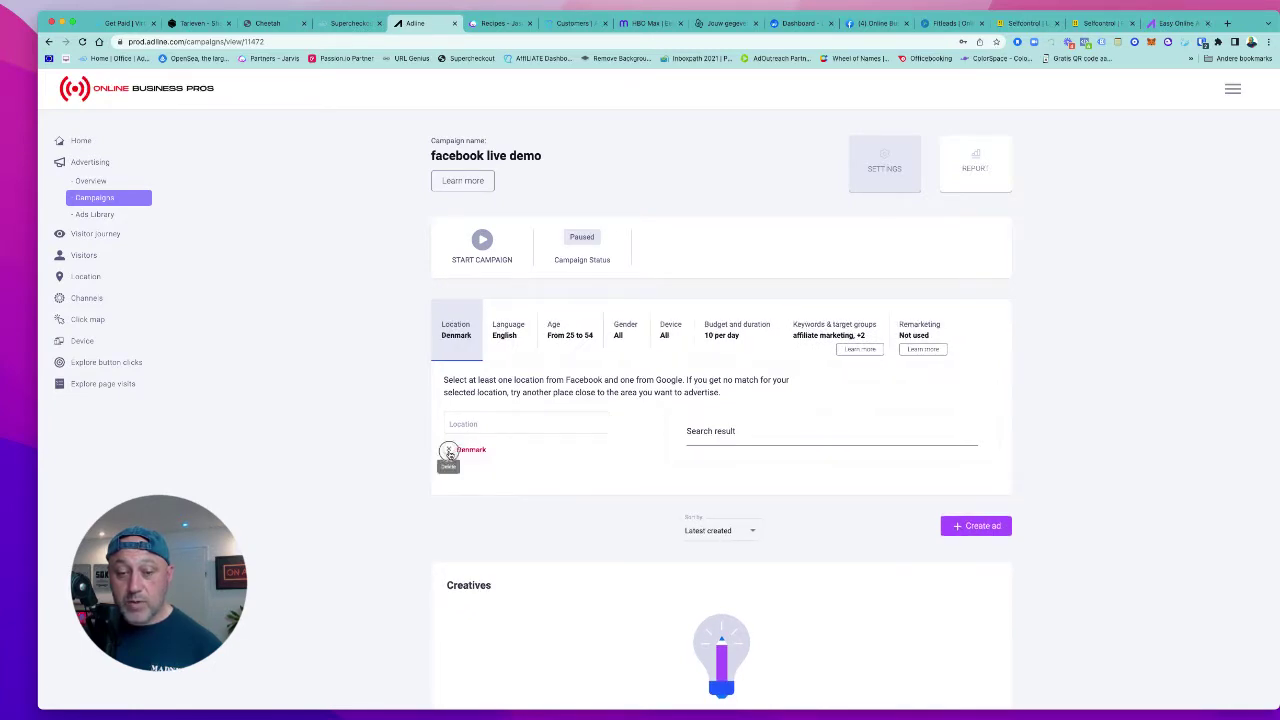
{"action": "left_click", "coordinate": [449, 450]}
Search the locations for Netherlands and add the country from the Facebook results
{"action": "left_click", "coordinate": [466, 423]}
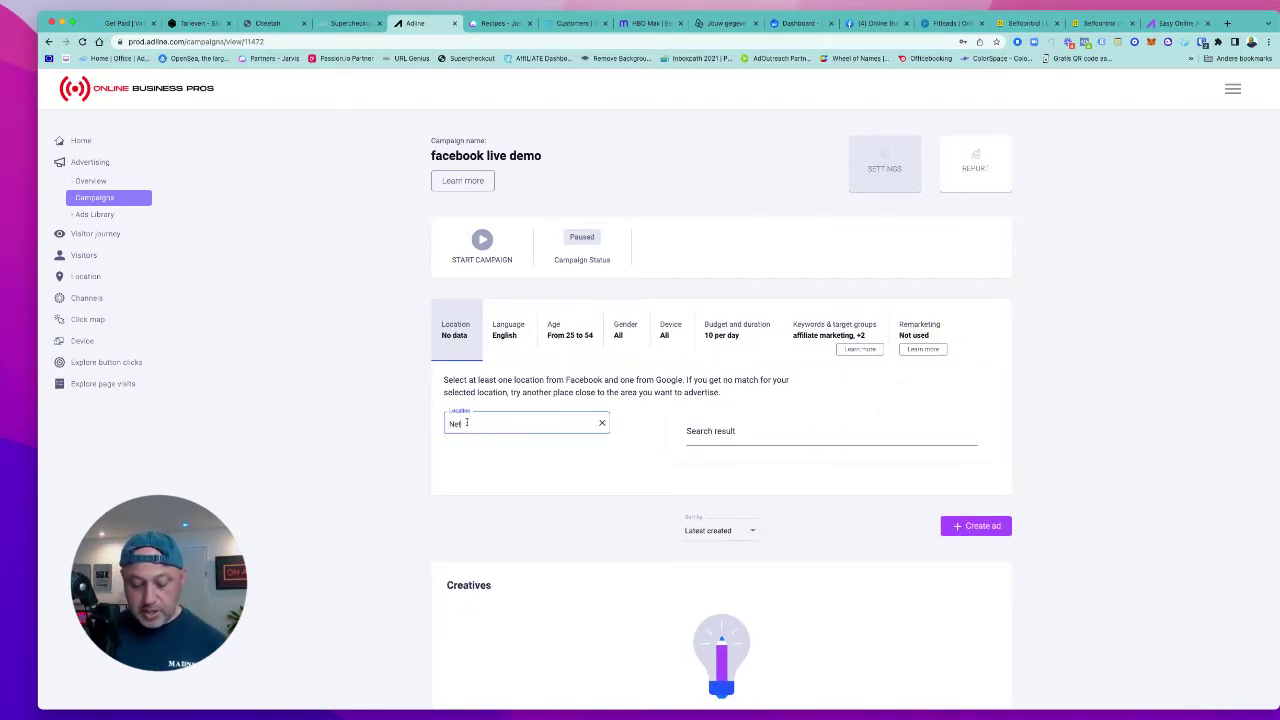
{"action": "type", "text": "Netherlands"}
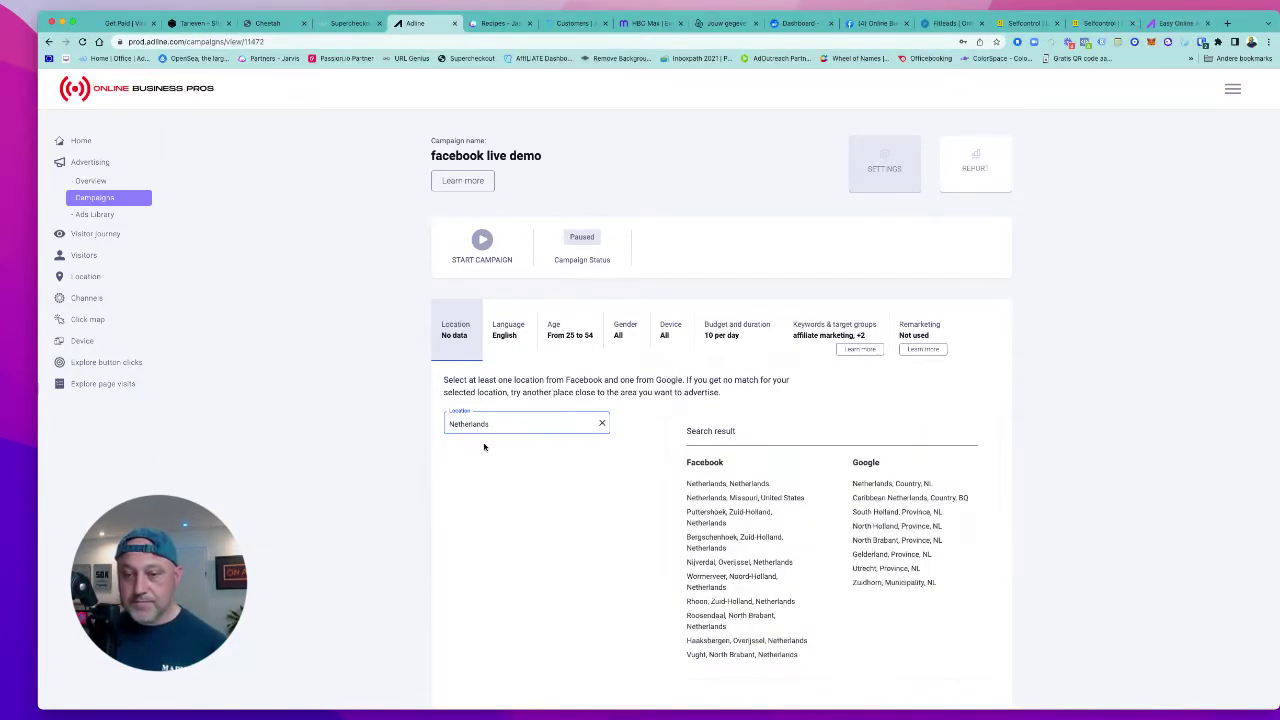
{"action": "left_click", "coordinate": [760, 484]}
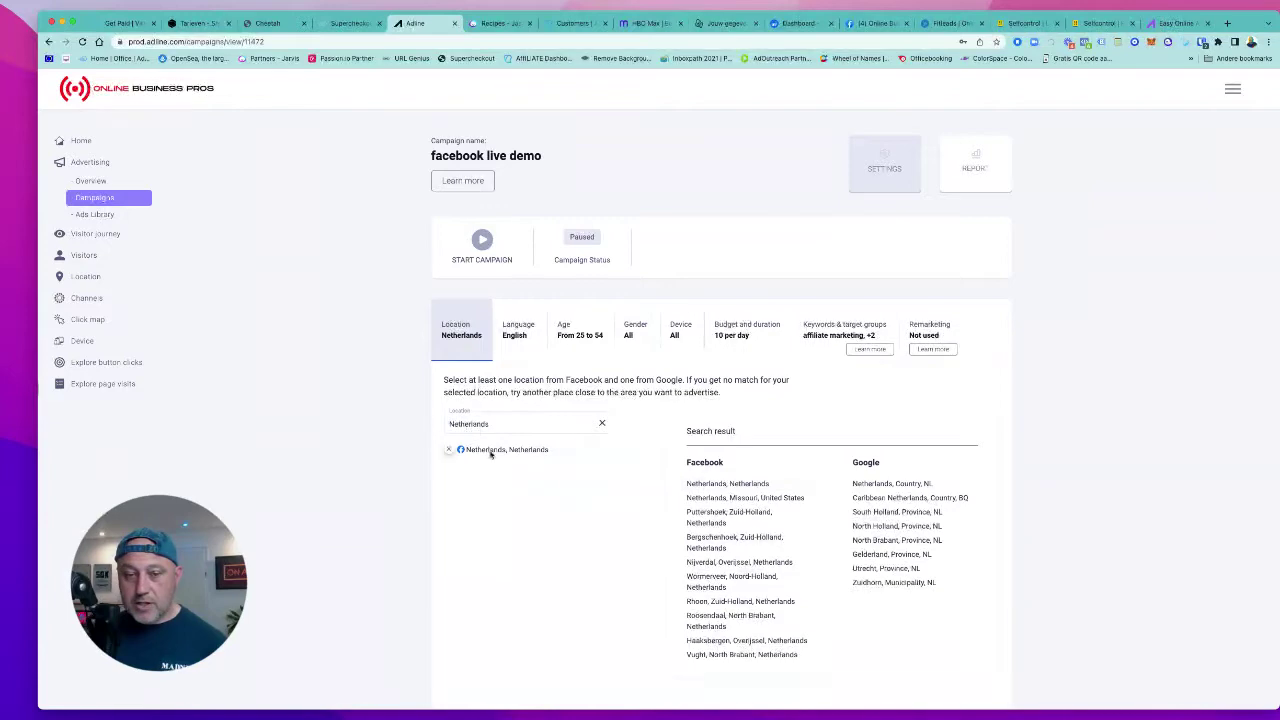
Search the locations for germany and add the country Germany from the Facebook results
{"action": "left_click", "coordinate": [540, 426]}
{"action": "left_click", "coordinate": [600, 424]}
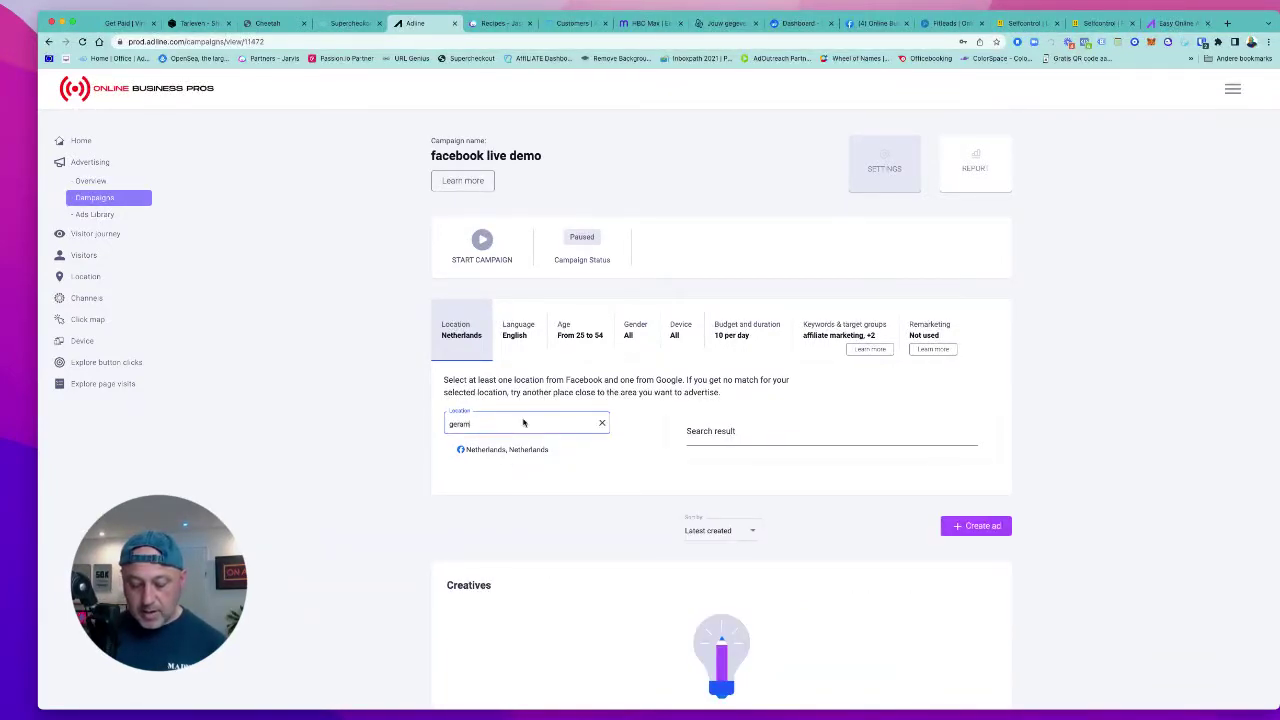
{"action": "key", "text": "BackSpace"}
{"action": "key", "text": "BackSpace"}
{"action": "key", "text": "BackSpace"}
{"action": "key", "text": "BackSpace"}
{"action": "key", "text": "BackSpace"}
{"action": "key", "text": "BackSpace"}
{"action": "key", "text": "BackSpace"}
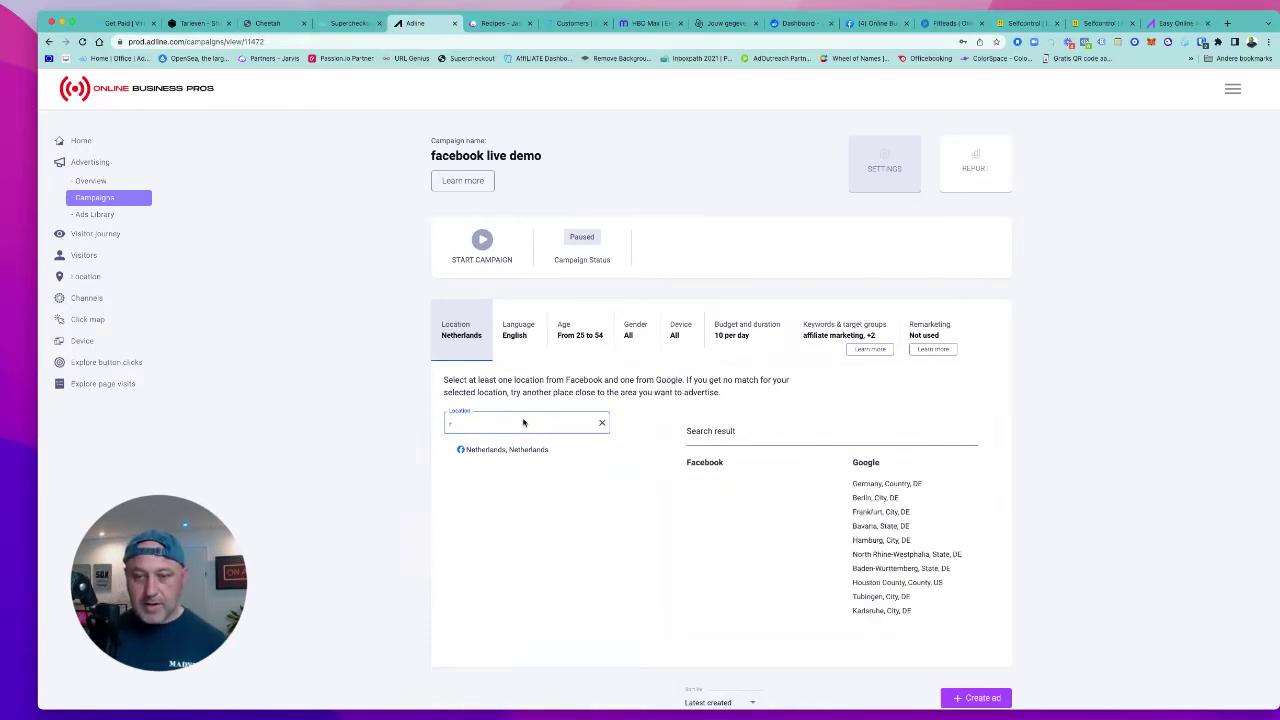
{"action": "type", "text": "ger"}
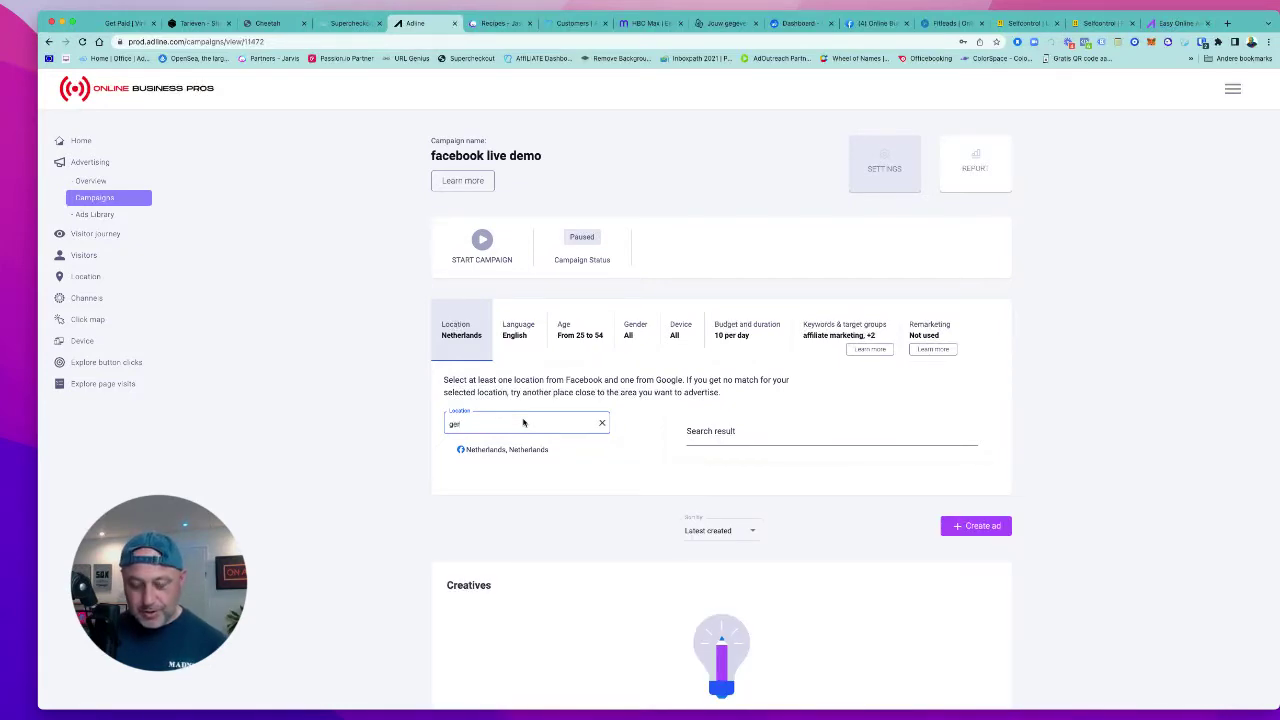
{"action": "type", "text": "many"}
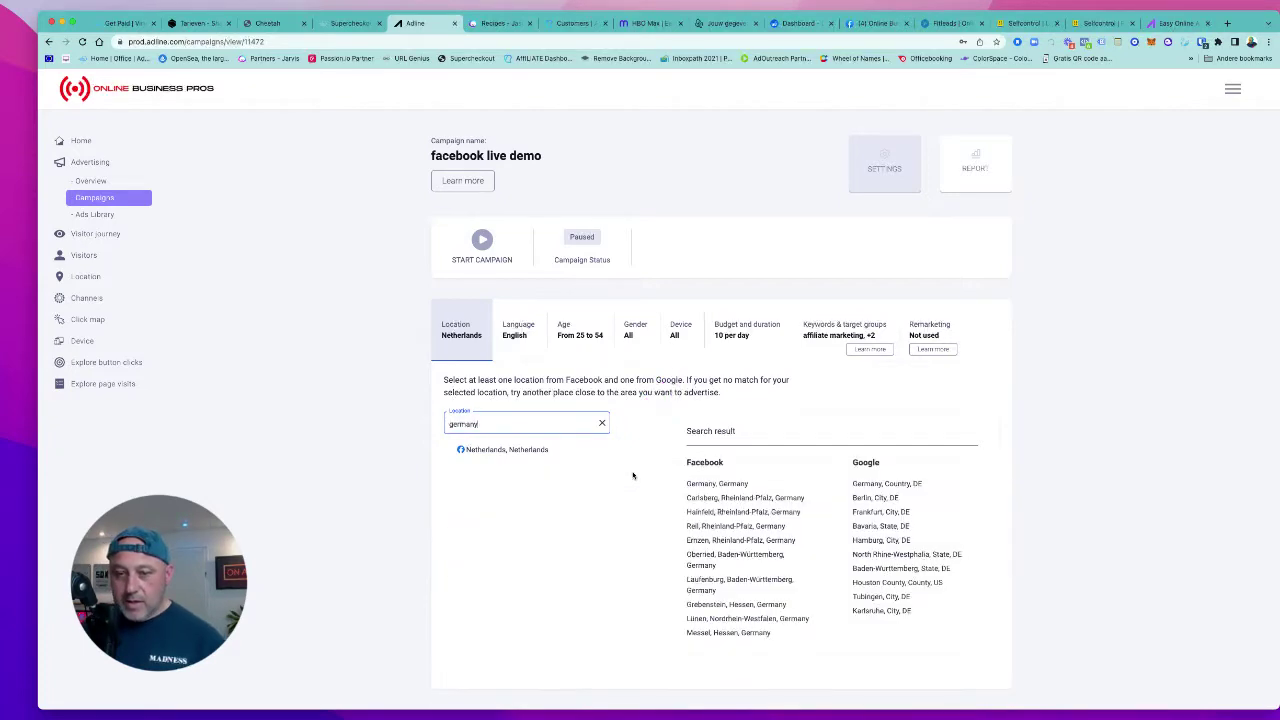
{"action": "left_click", "coordinate": [727, 485]}
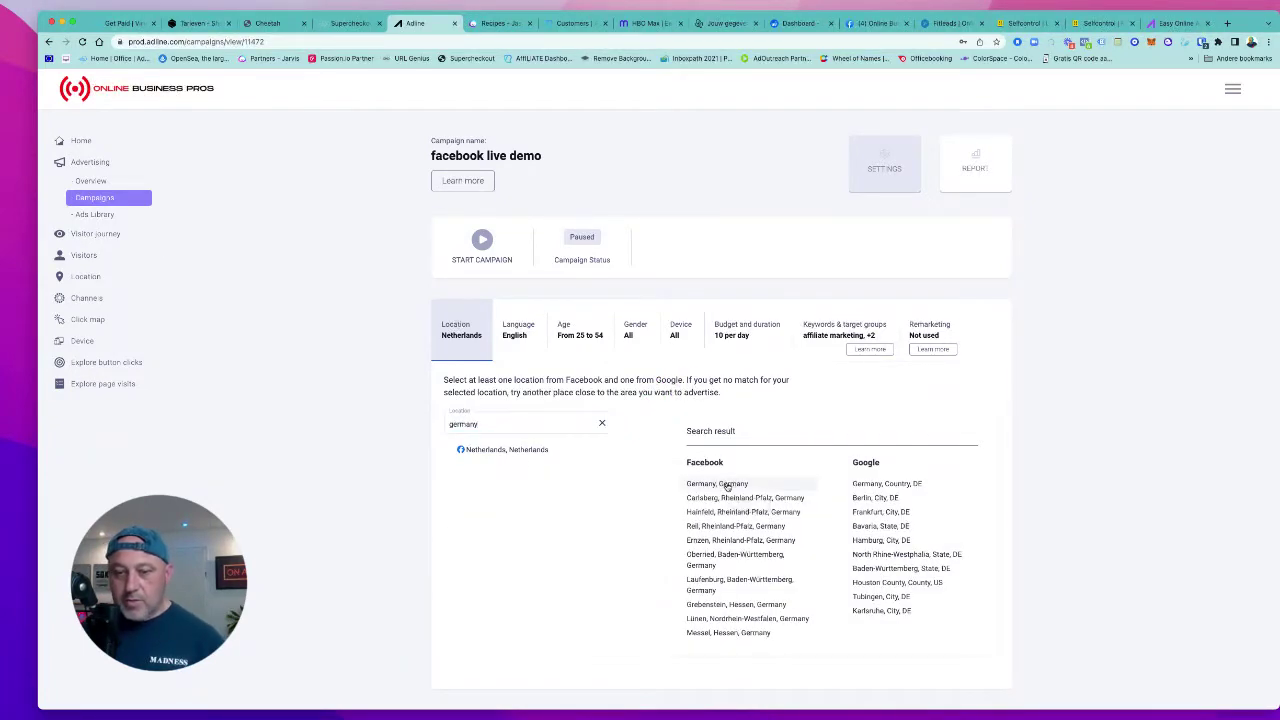
Search the locations for noordoostpolder, then clear the search
{"action": "left_click", "coordinate": [503, 427]}
{"action": "left_click", "coordinate": [601, 424]}
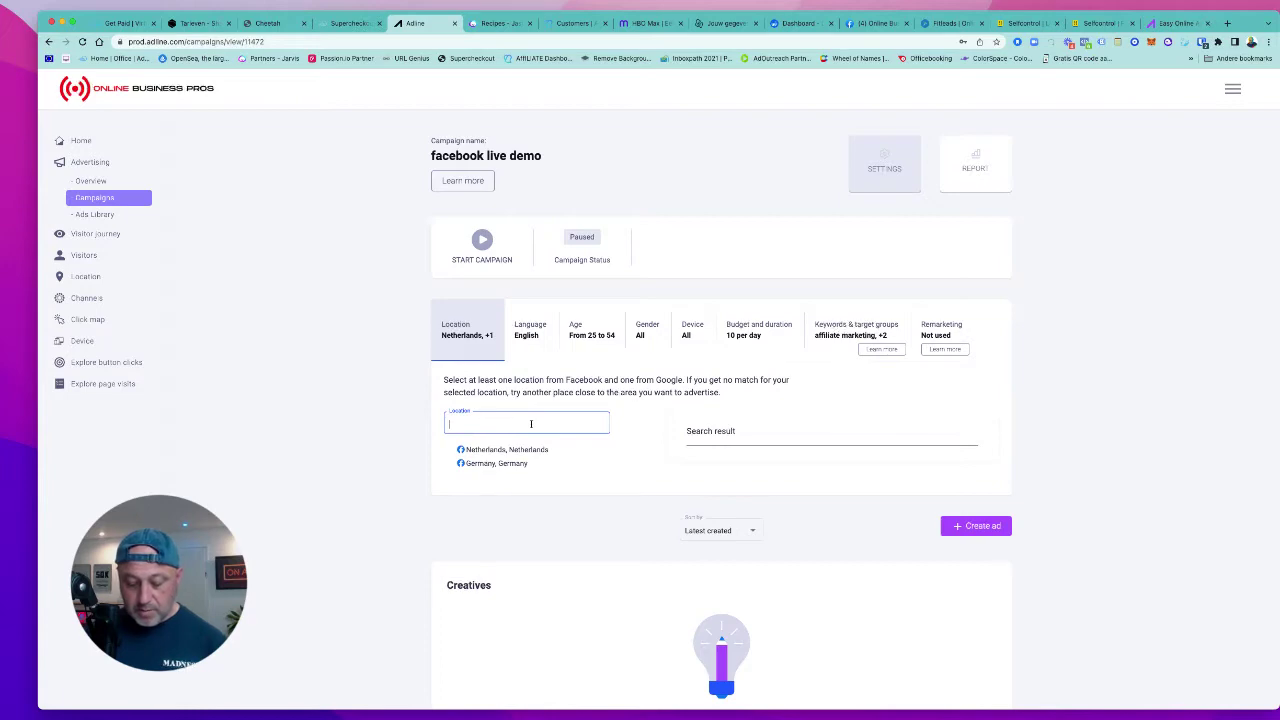
{"action": "type", "text": "noordoos"}
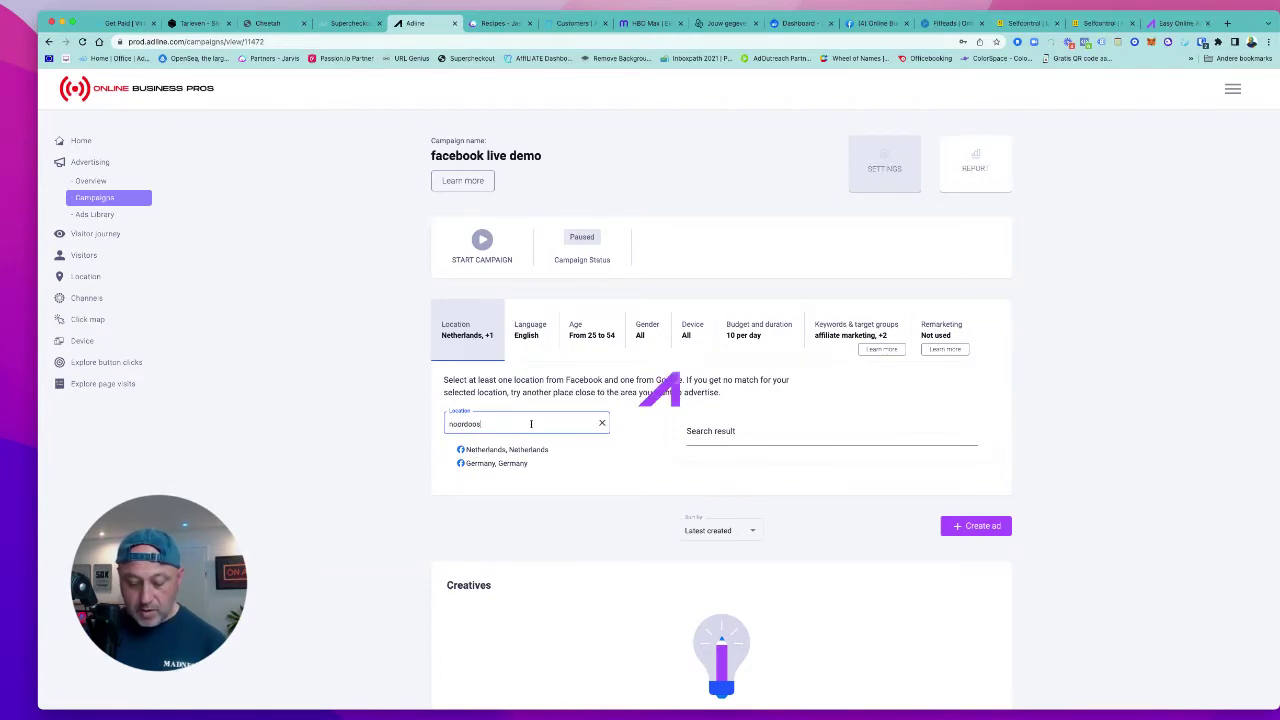
{"action": "type", "text": "tpolder"}
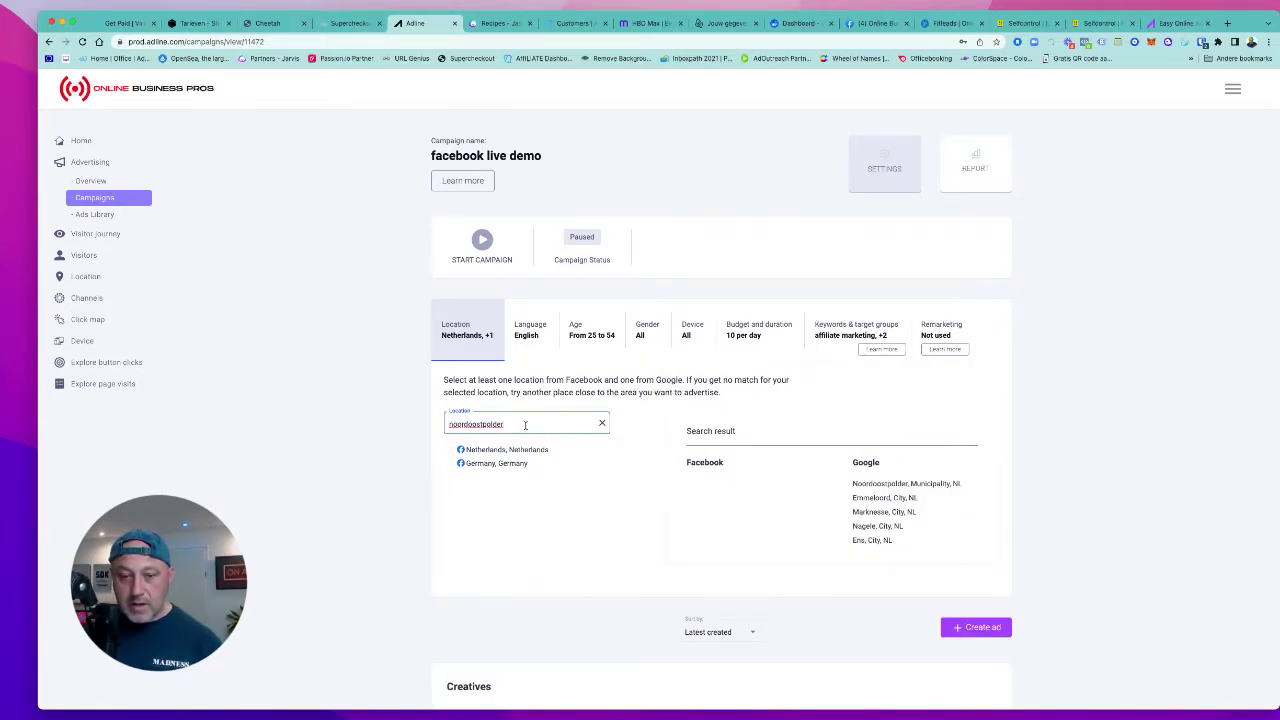
{"action": "left_click_drag", "start_coordinate": [515, 424], "coordinate": [442, 423]}
{"action": "key", "text": "BackSpace"}
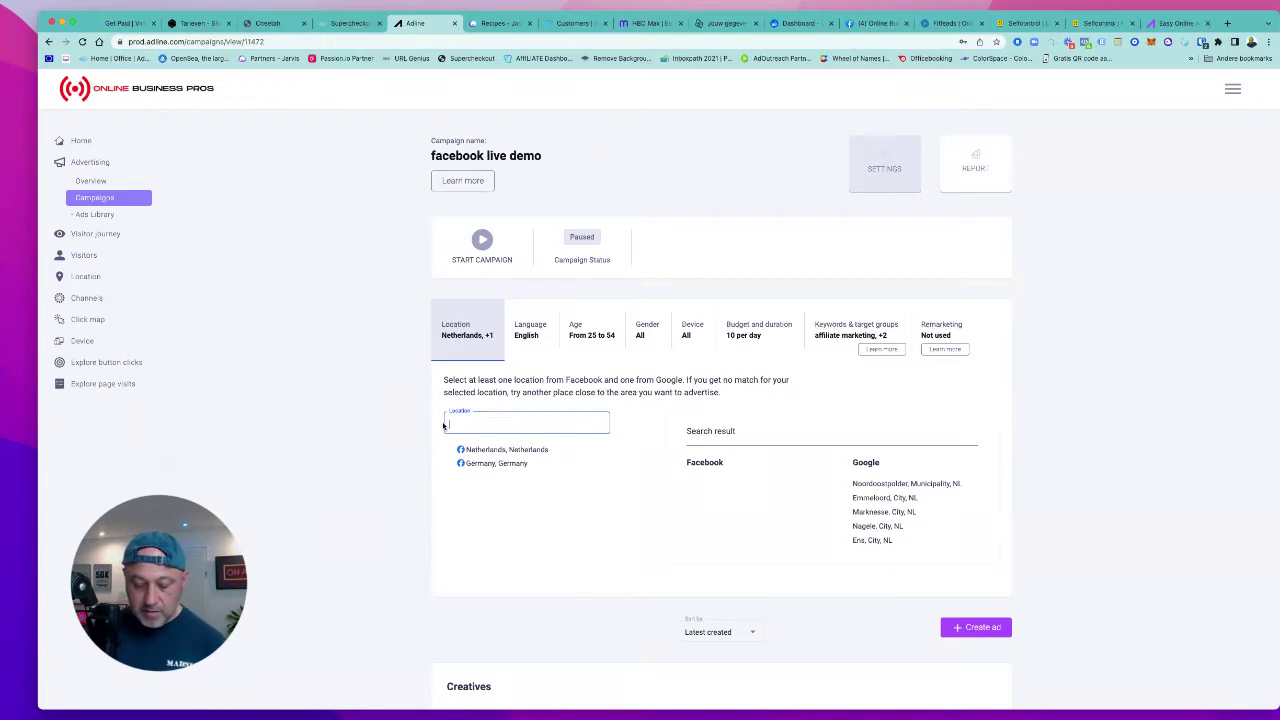
Search the locations for flevoland and add Flevoland, Netherlands from the Facebook results
{"action": "type", "text": "flevoland"}
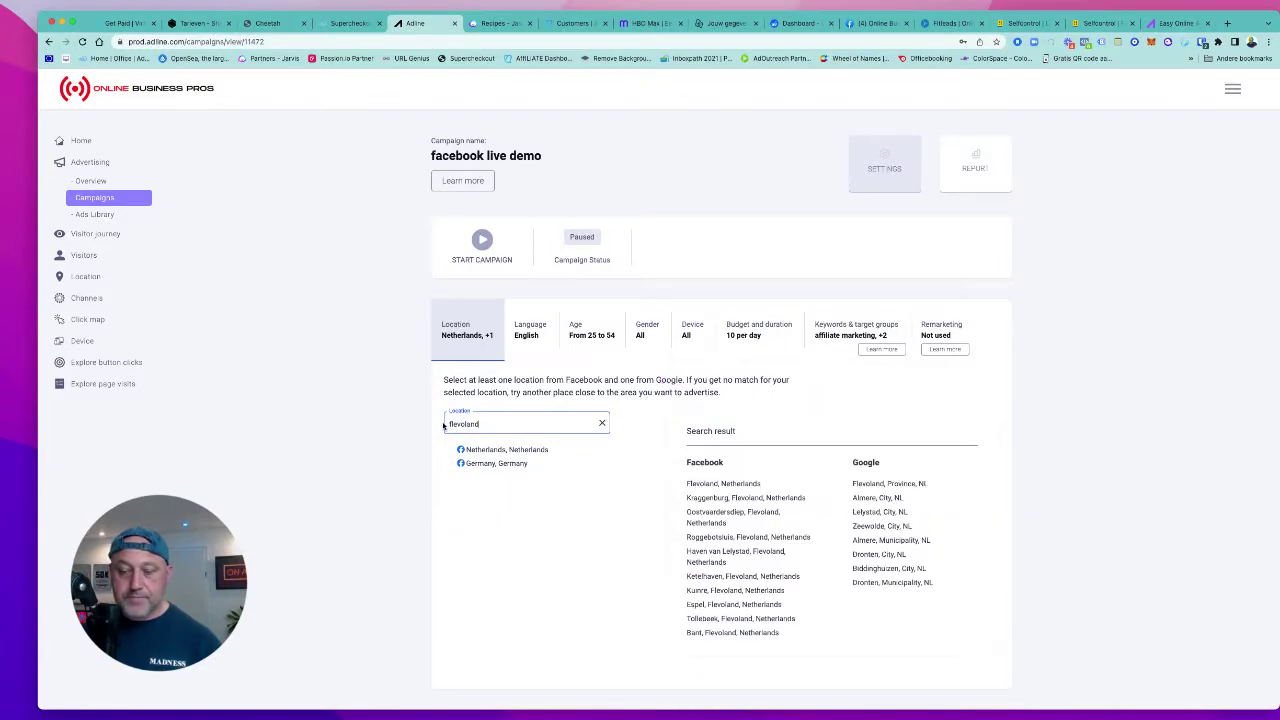
{"action": "left_click", "coordinate": [712, 485]}
{"action": "mouse_move", "coordinate": [510, 453]}
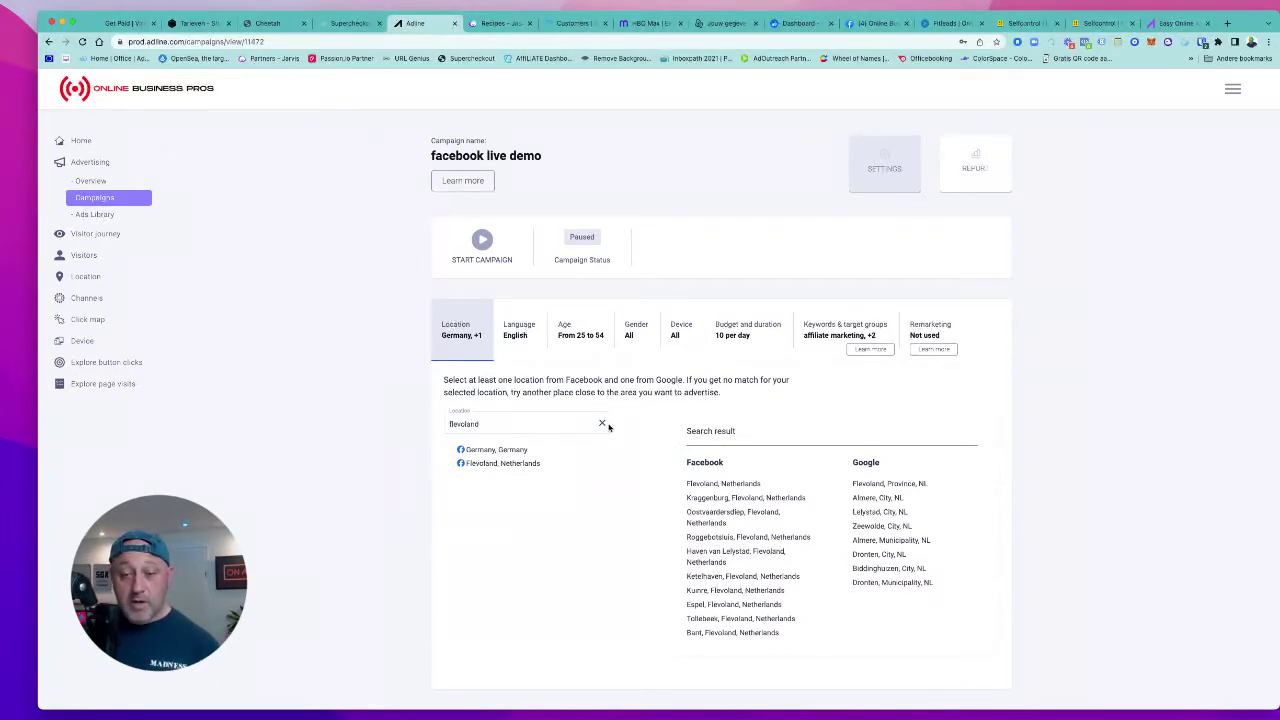
Search the locations for emmeloord and add Emmeloord, Flevoland, Netherlands from the Facebook results
{"action": "left_click", "coordinate": [573, 423]}
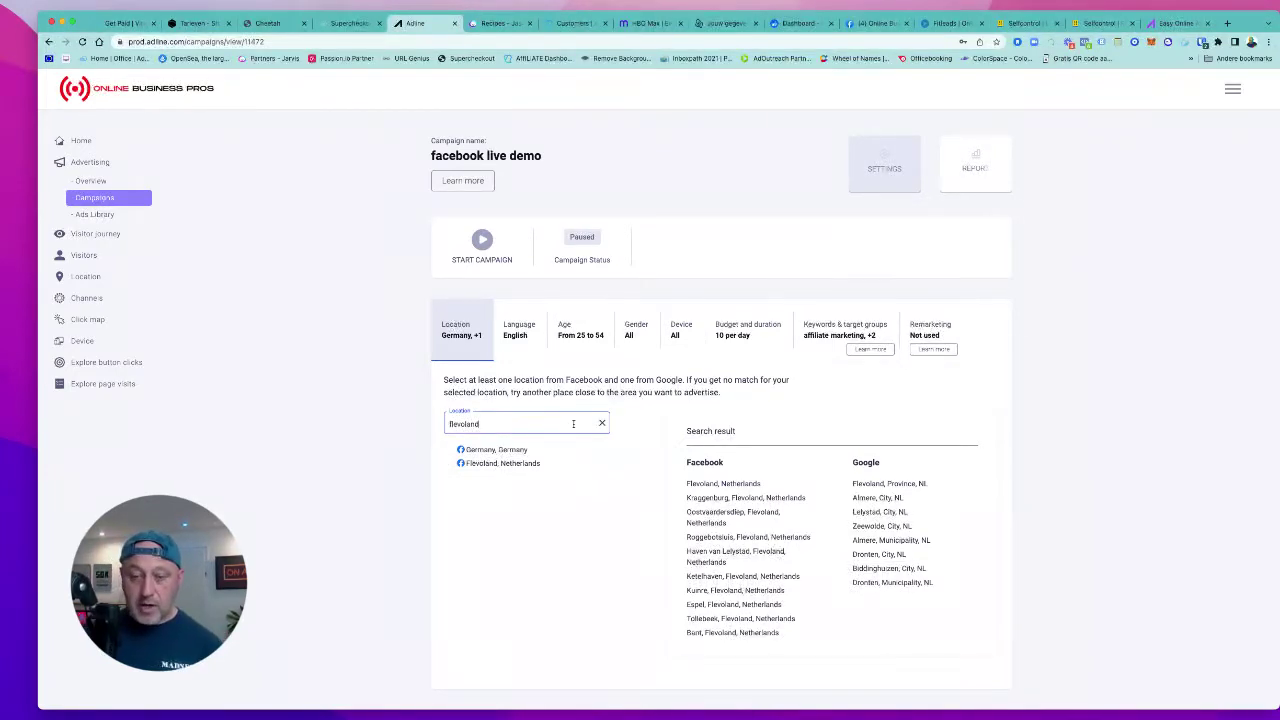
{"action": "left_click", "coordinate": [602, 423]}
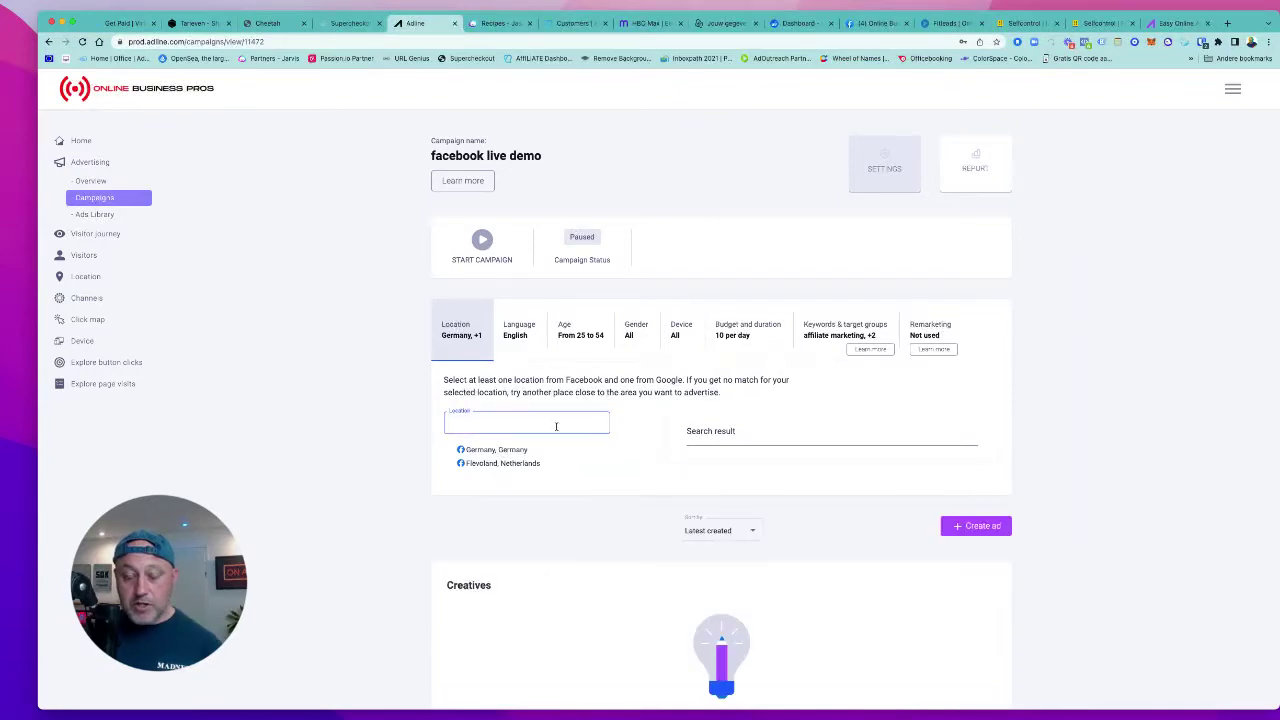
{"action": "type", "text": "emmeloord"}
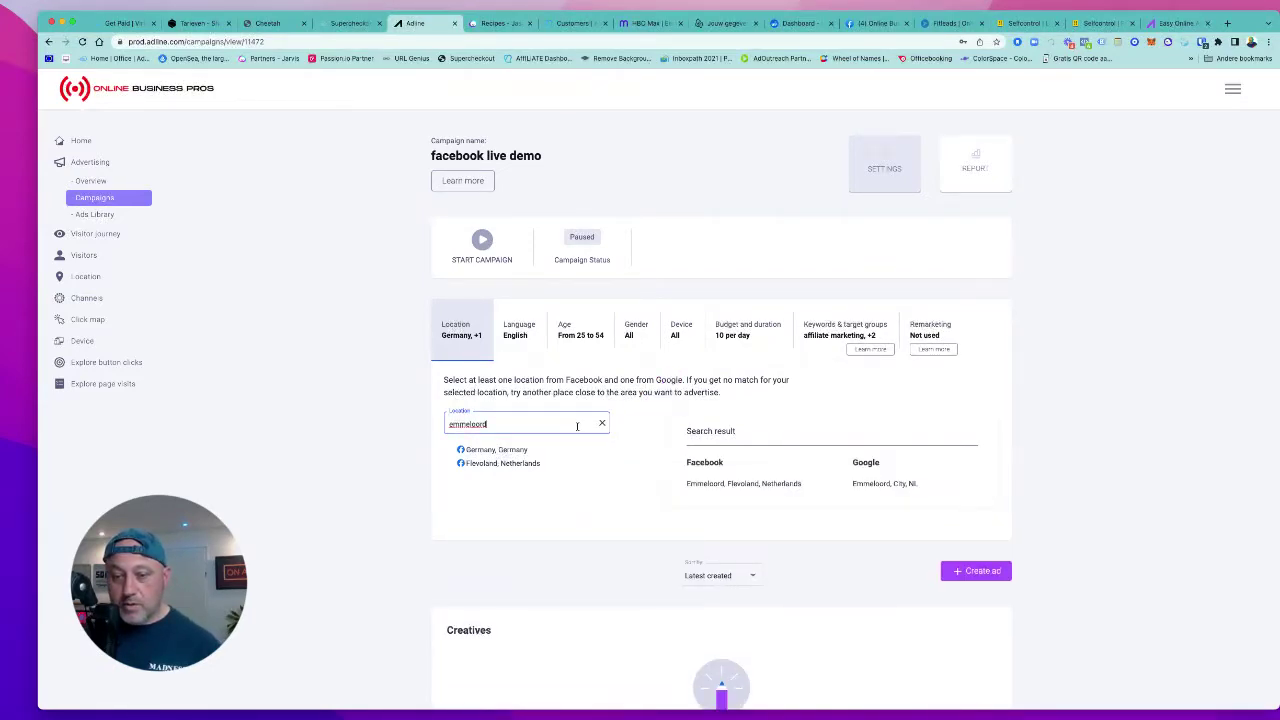
{"action": "left_click", "coordinate": [717, 490]}
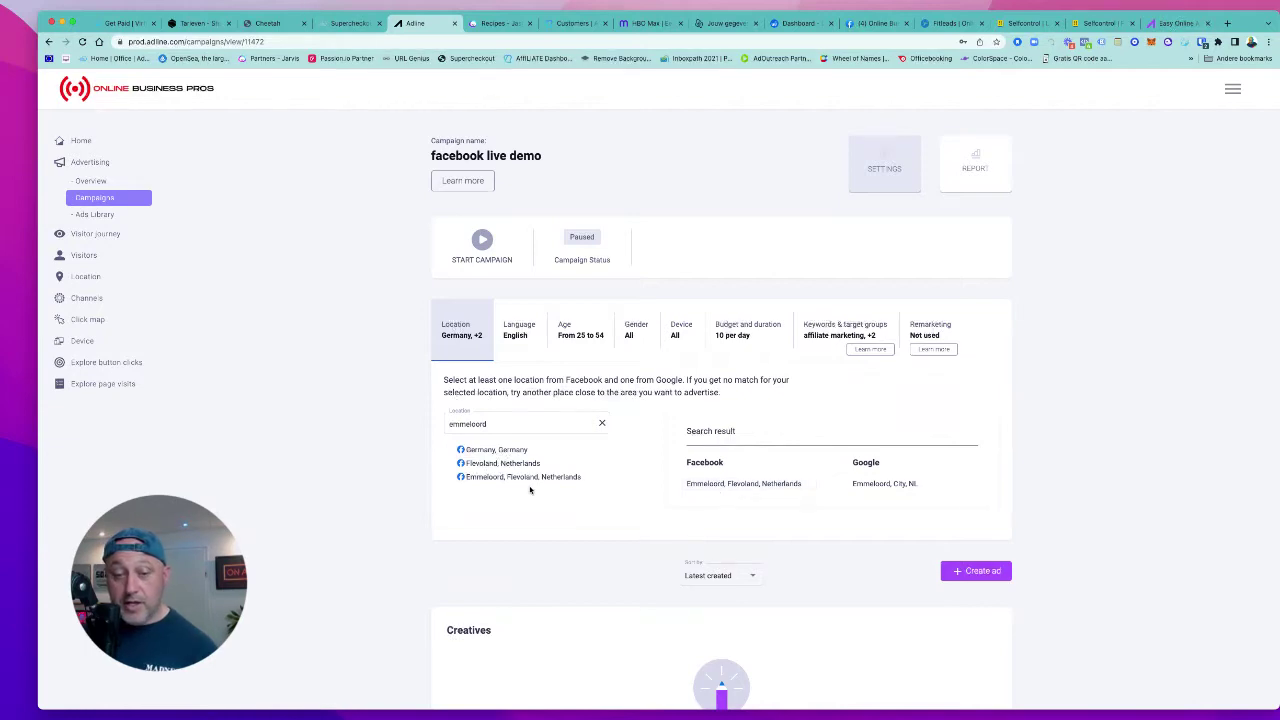
View the languages available for the campaign without choosing another one
{"action": "left_click", "coordinate": [515, 314]}
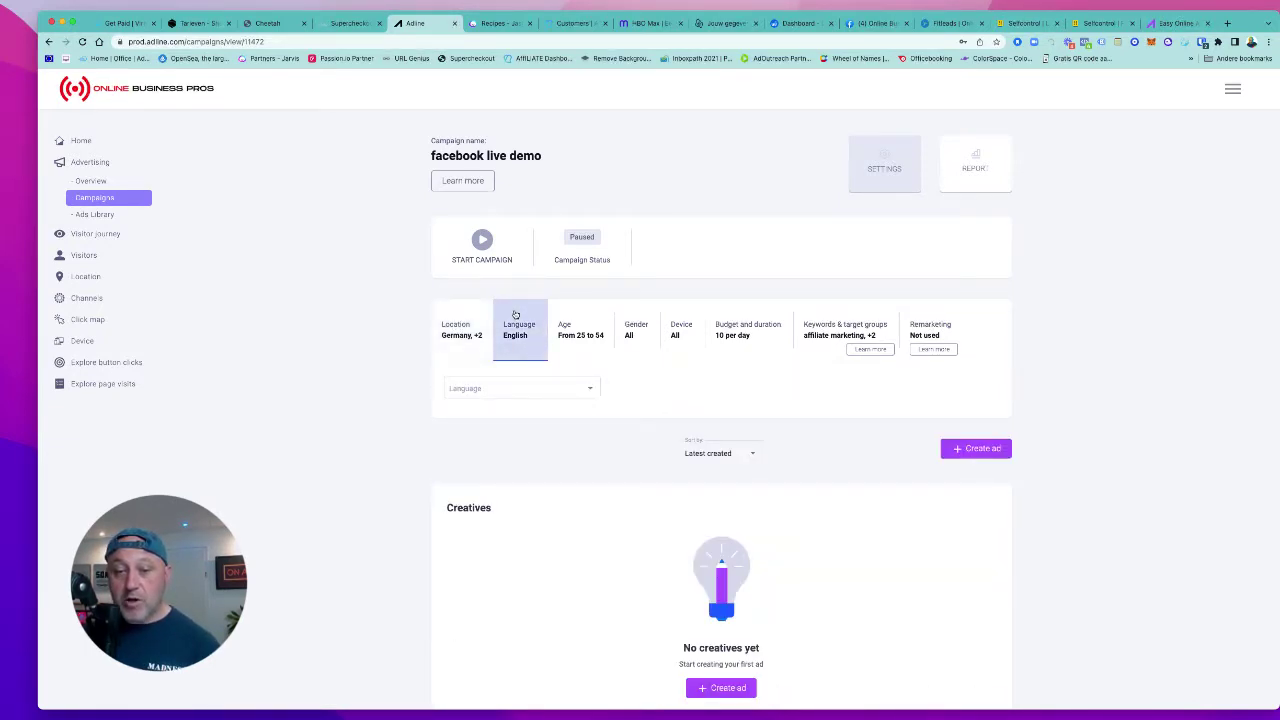
{"action": "left_click", "coordinate": [523, 390]}
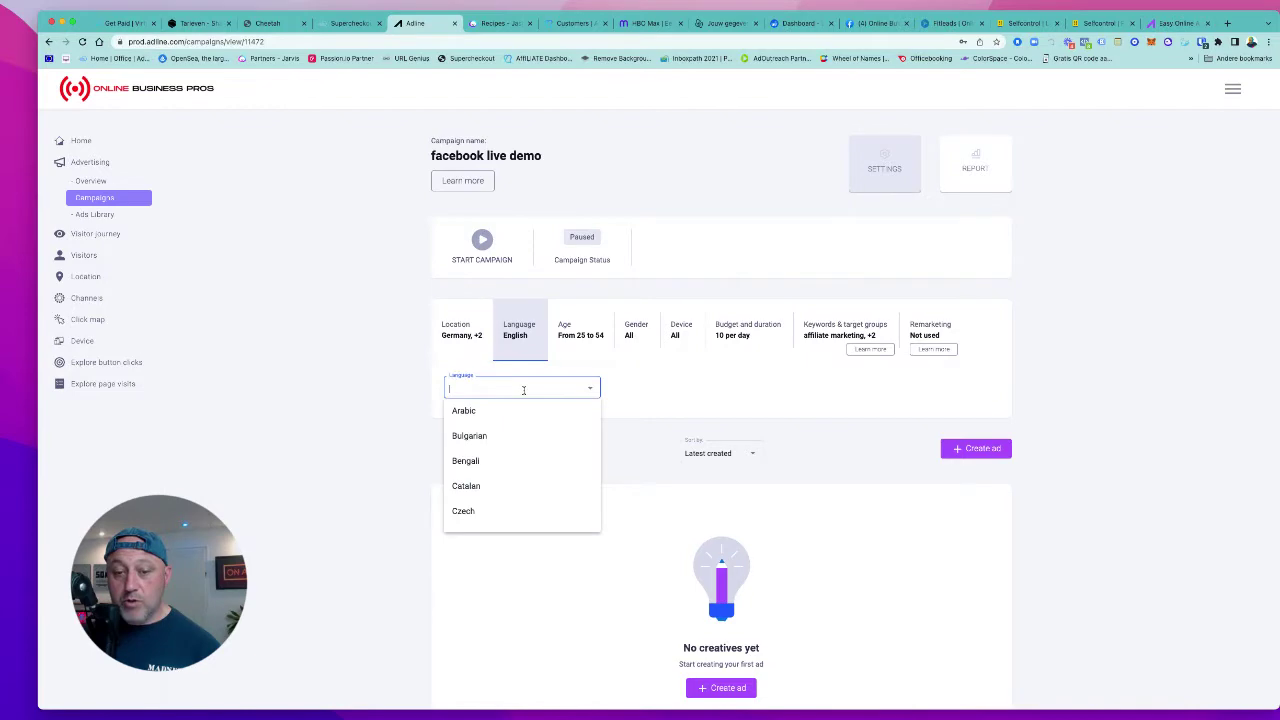
{"action": "left_click", "coordinate": [355, 372]}
Review the minimum and maximum age choices in the campaign's age targeting, keeping the range from 25 to 54
{"action": "left_click", "coordinate": [580, 337]}
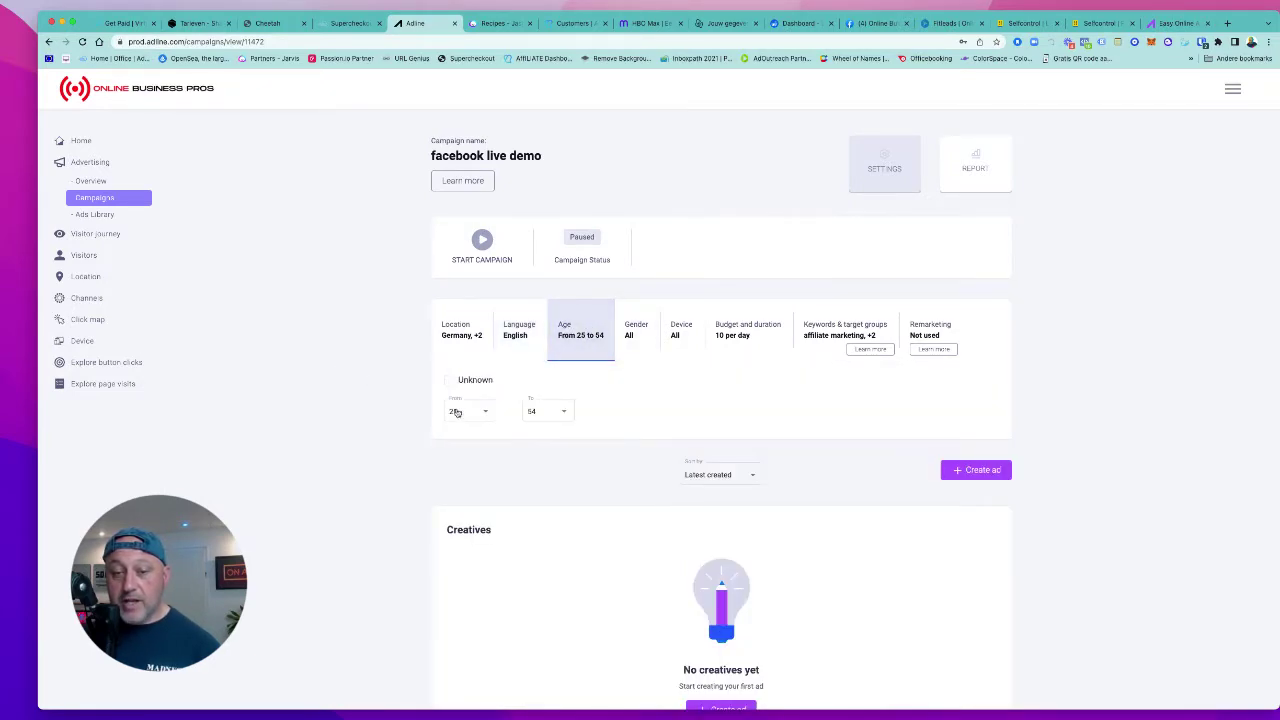
{"action": "left_click", "coordinate": [480, 411]}
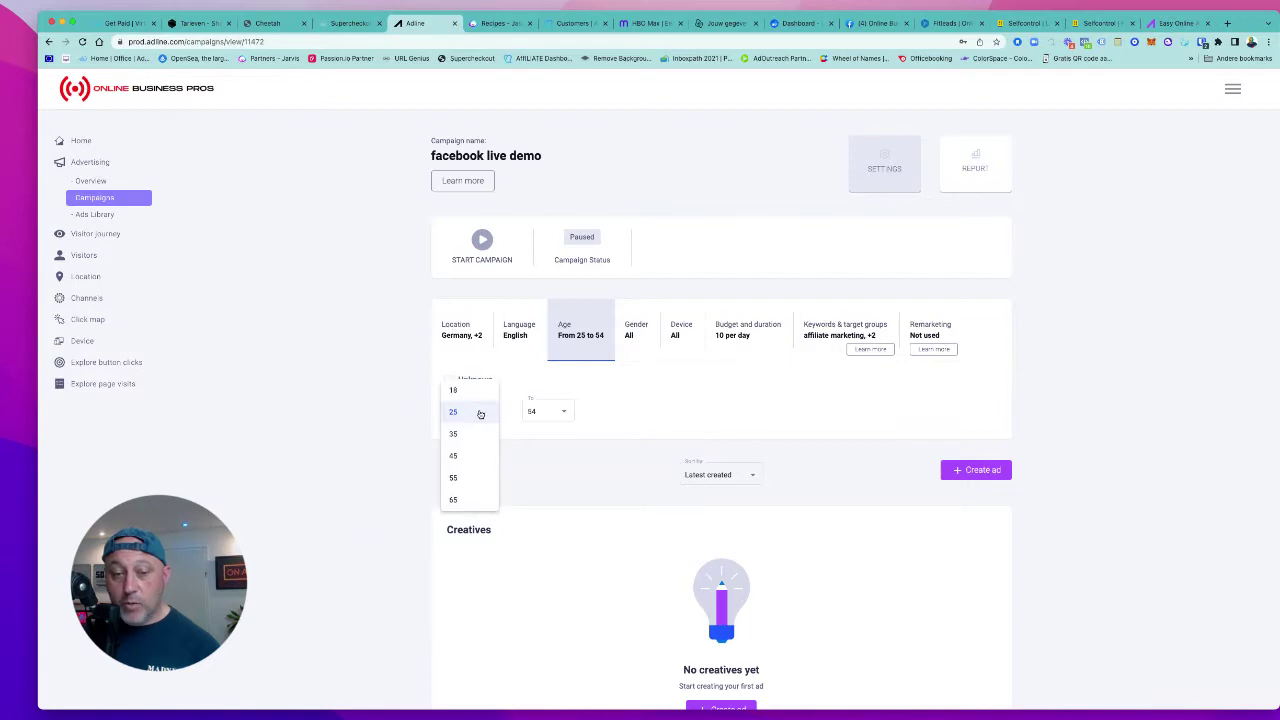
{"action": "left_click", "coordinate": [480, 411]}
{"action": "left_click", "coordinate": [558, 412]}
{"action": "left_click", "coordinate": [560, 411]}
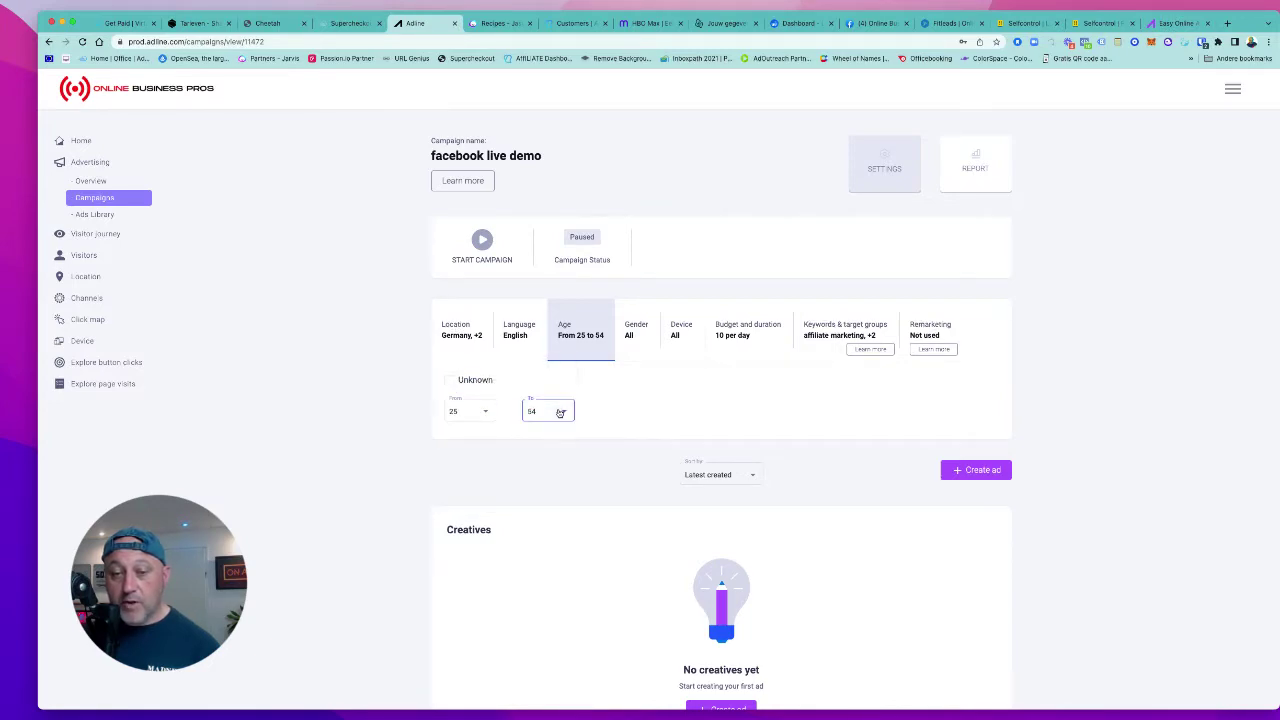
Check the campaign's gender and device targeting options, and set its daily budget to 24
{"action": "left_click", "coordinate": [636, 333]}
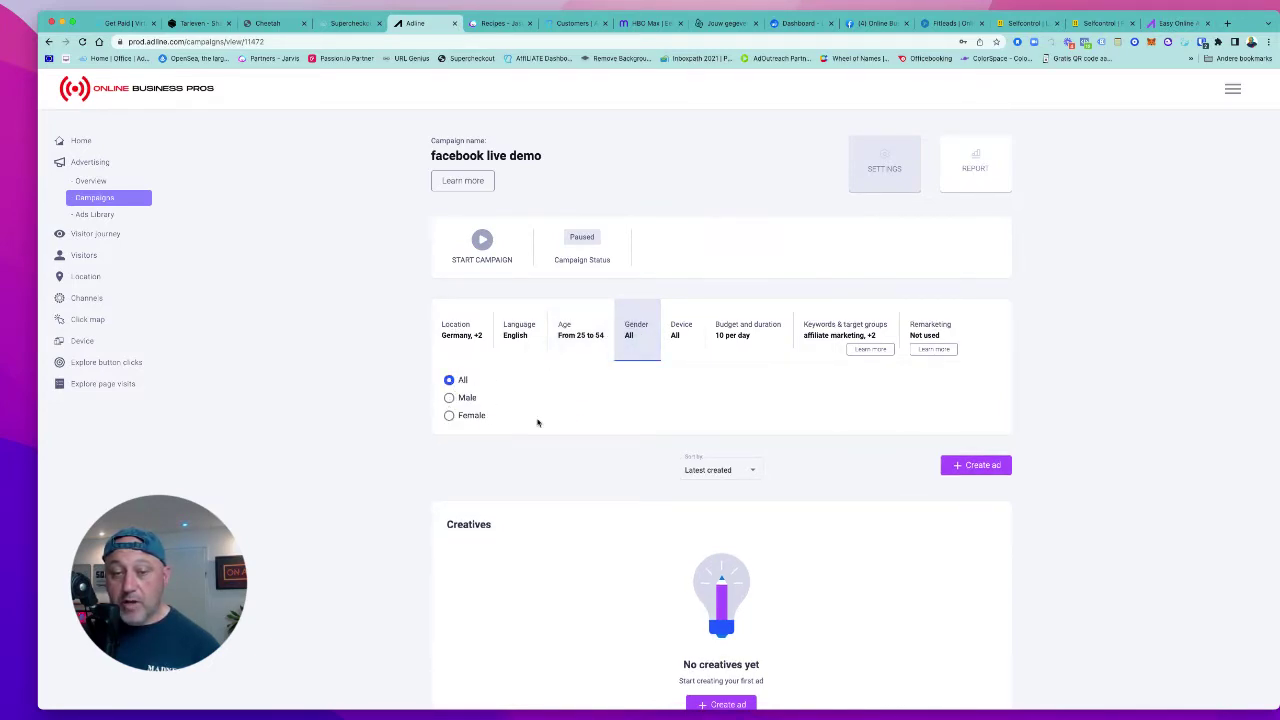
{"action": "left_click", "coordinate": [681, 334]}
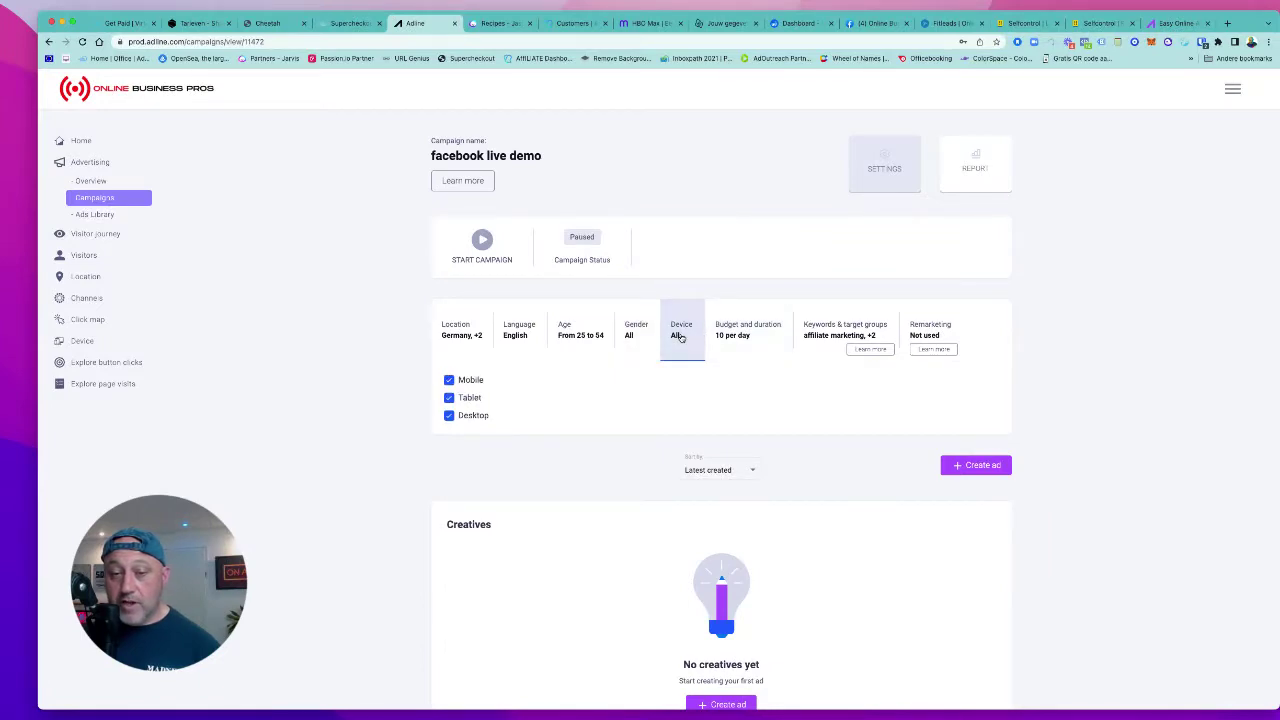
{"action": "left_click", "coordinate": [738, 337]}
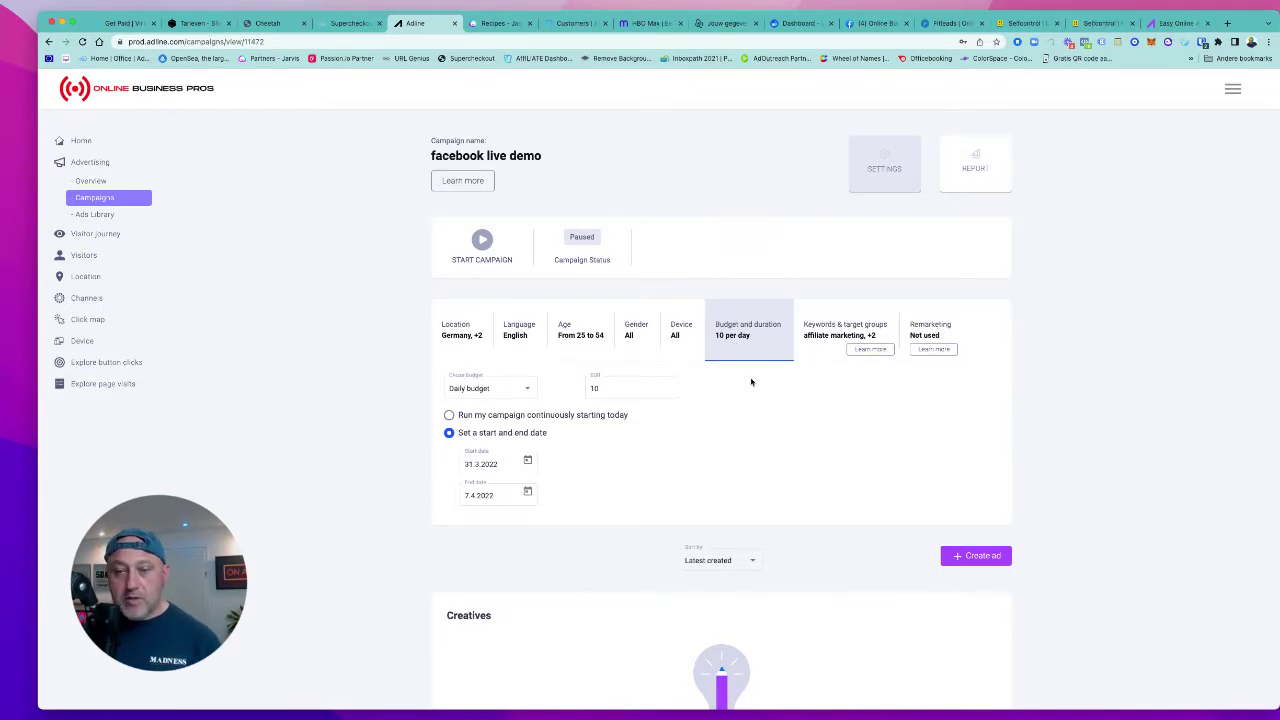
{"action": "left_click", "coordinate": [613, 389]}
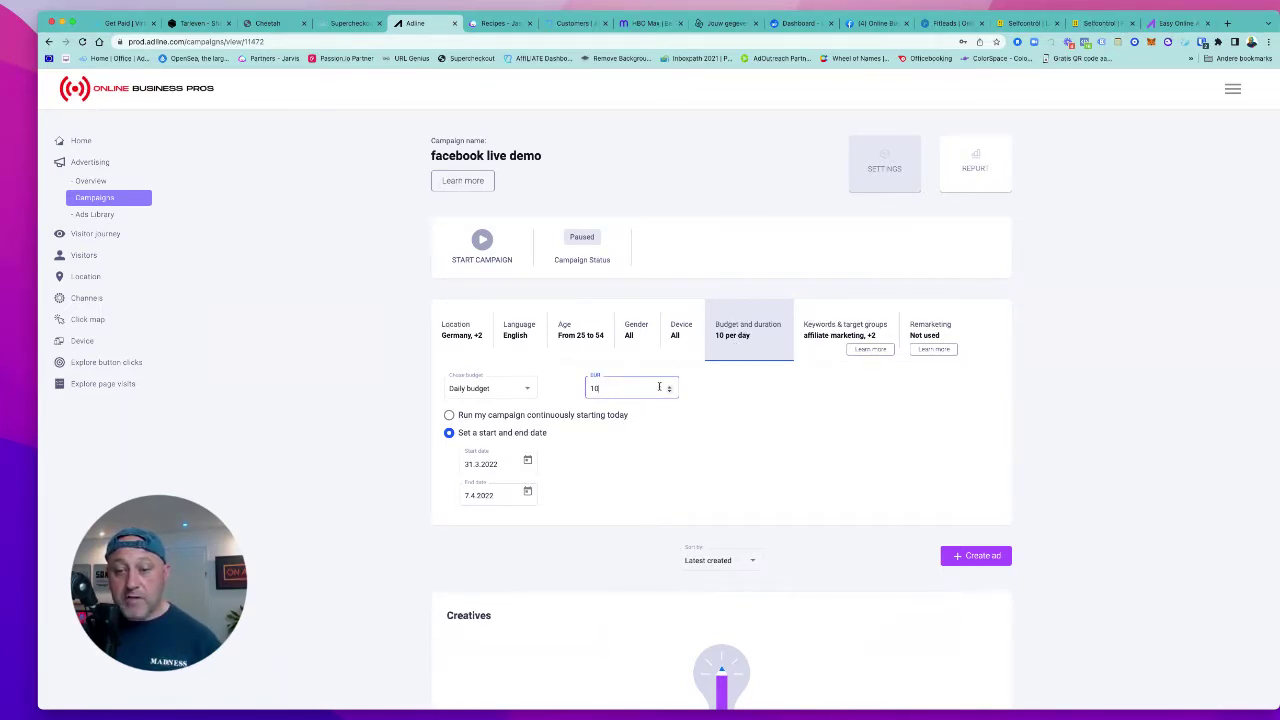
{"action": "double_click", "coordinate": [595, 388]}
{"action": "key", "text": "BackSpace"}
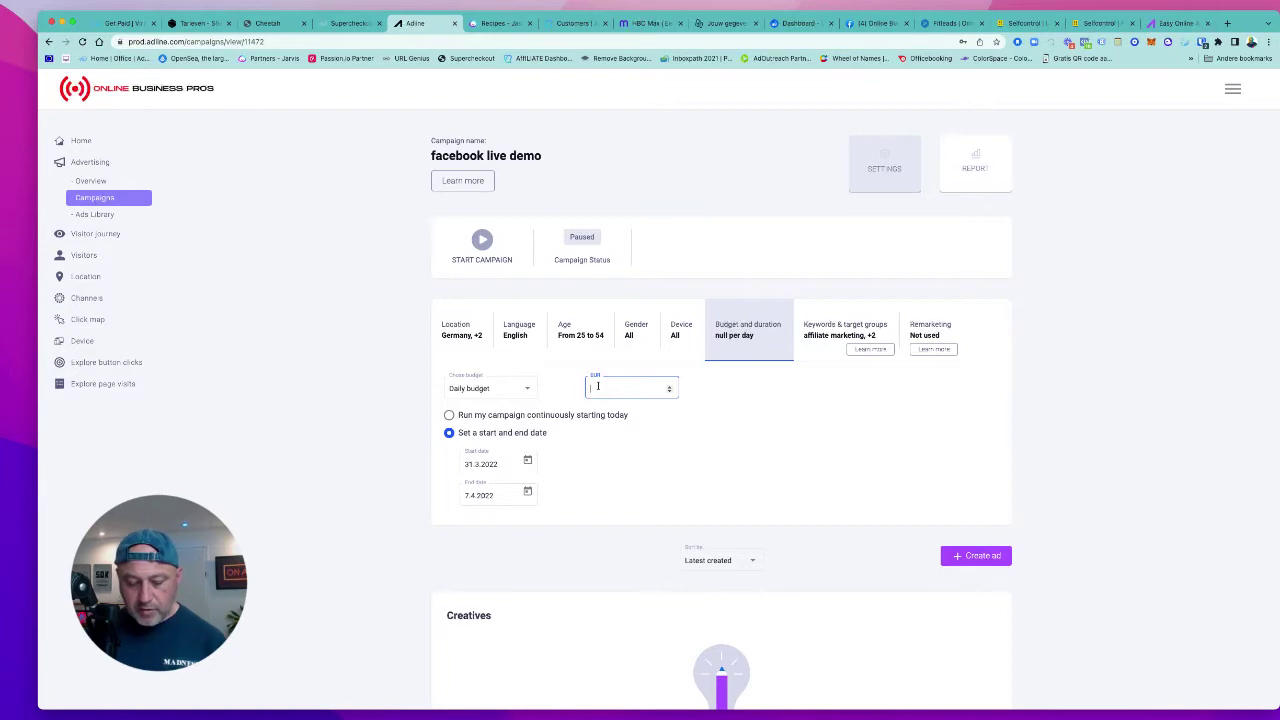
{"action": "type", "text": "24"}
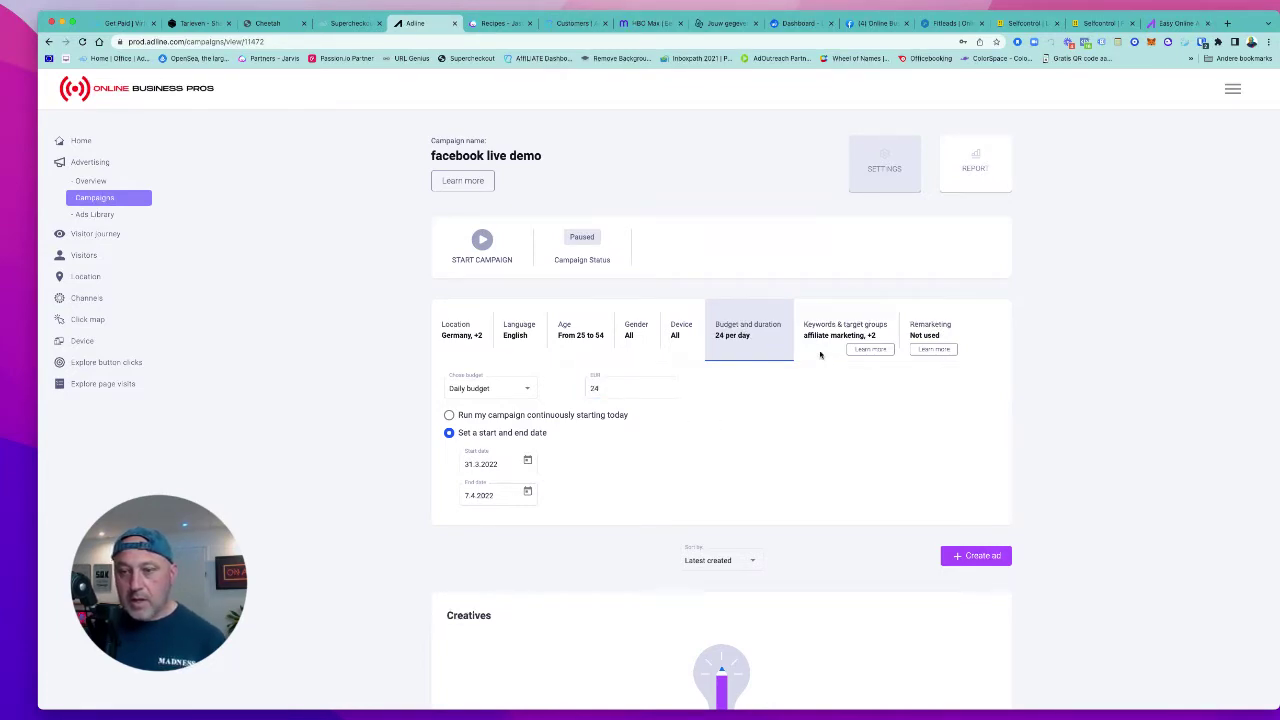
Add the keyword "gary vaneyrchuck" to the campaign's keywords and target groups
{"action": "left_click", "coordinate": [819, 343]}
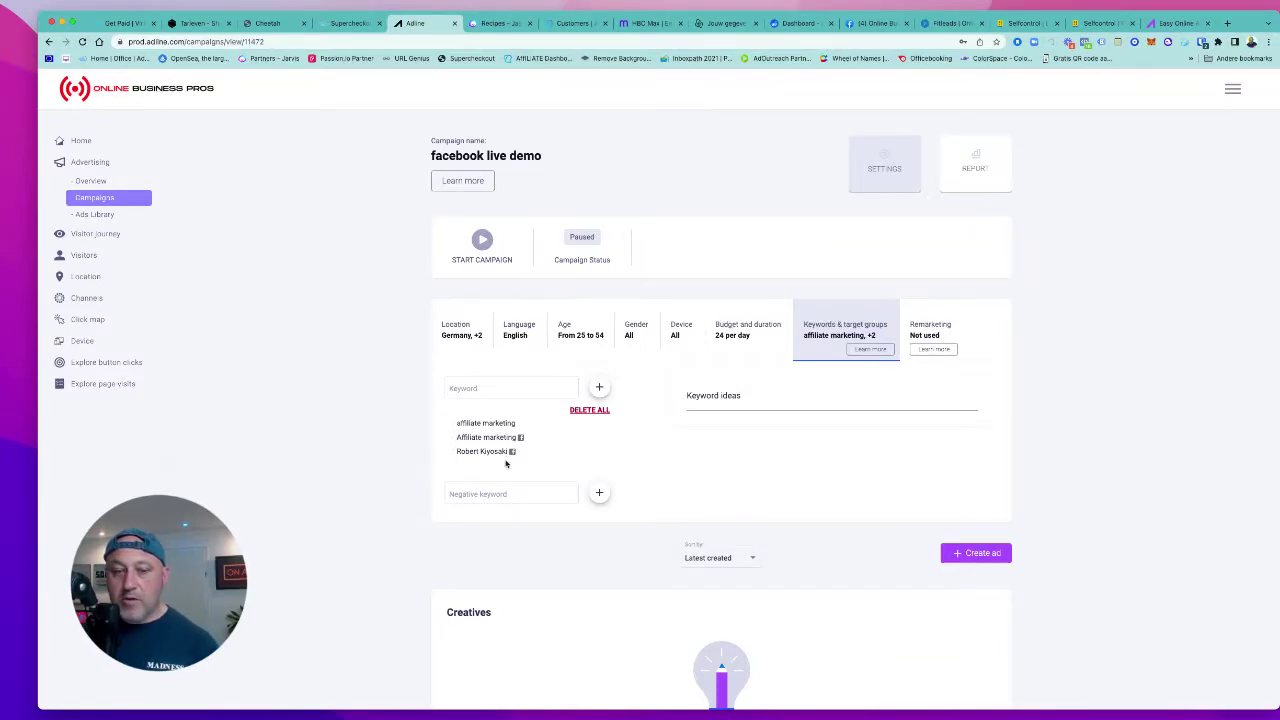
{"action": "left_click", "coordinate": [468, 389]}
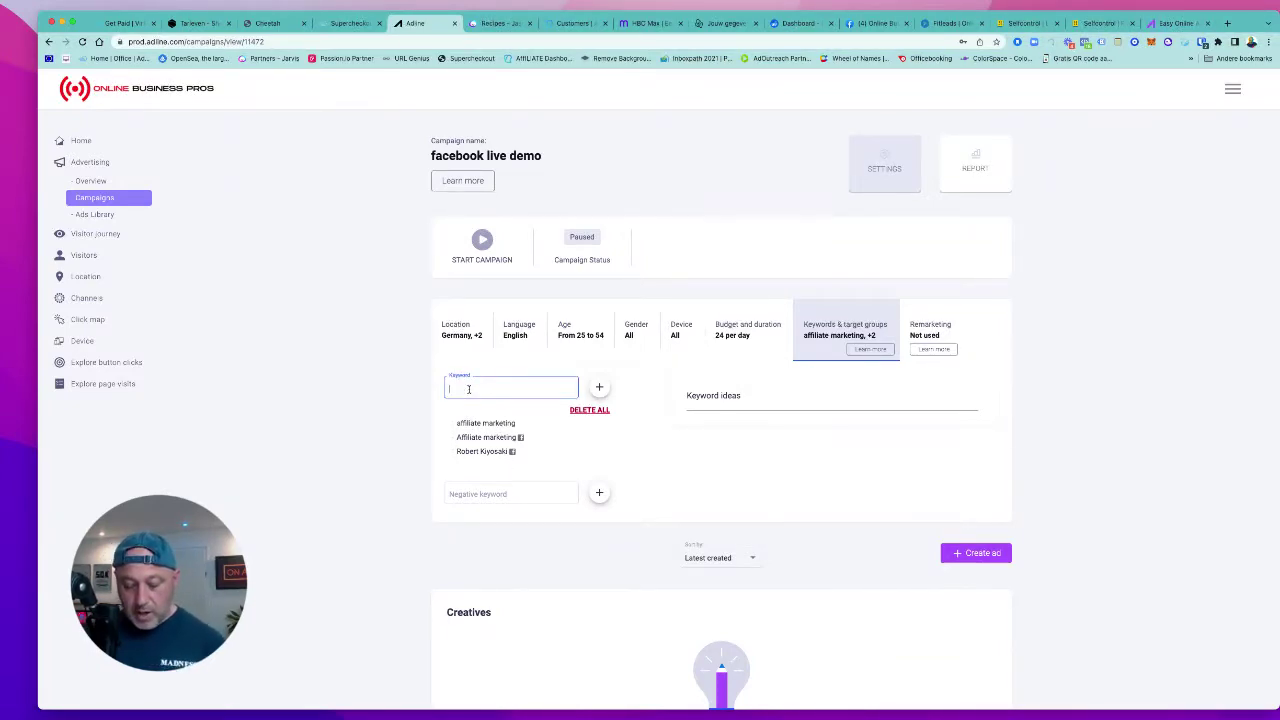
{"action": "type", "text": "gary vaney"}
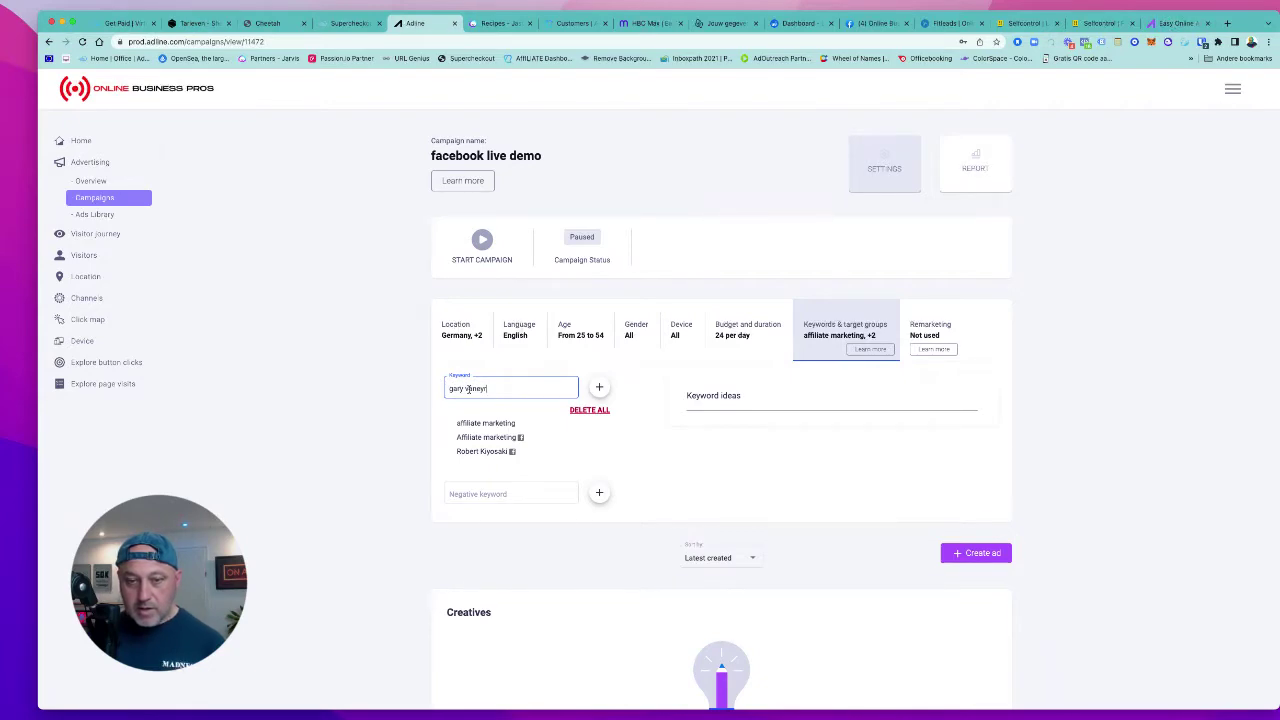
{"action": "type", "text": "uc"}
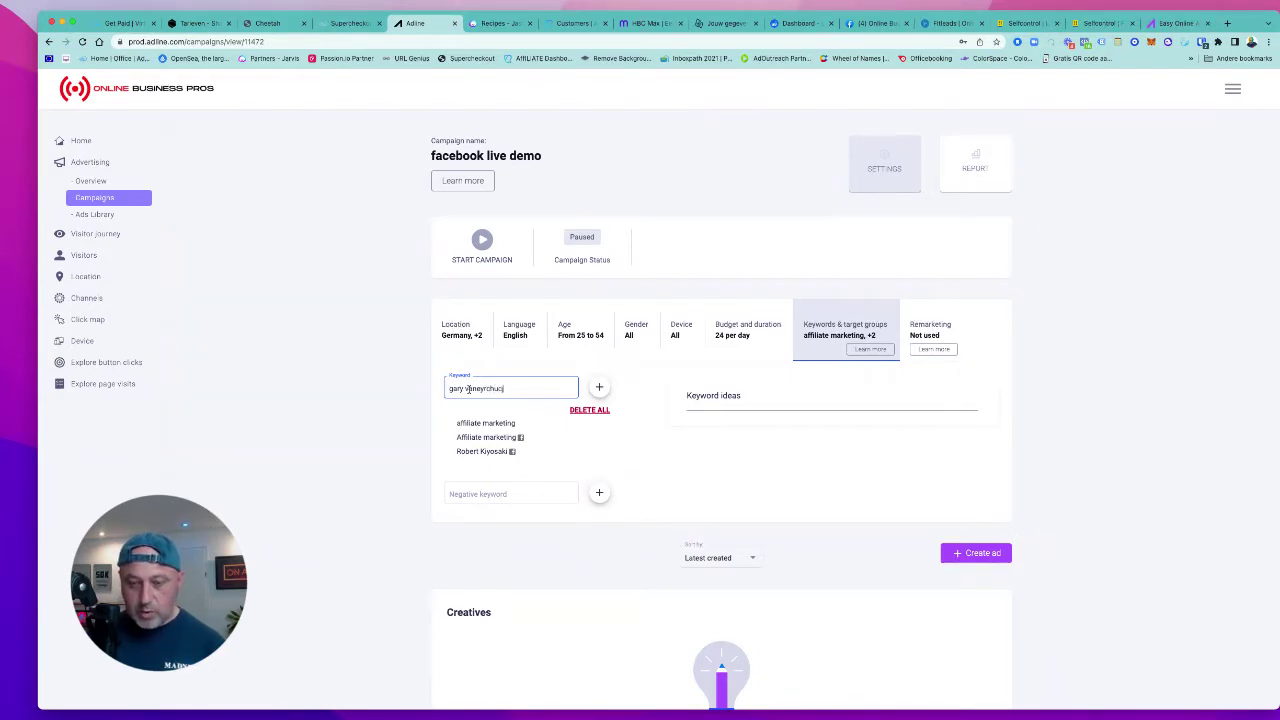
{"action": "type", "text": "k"}
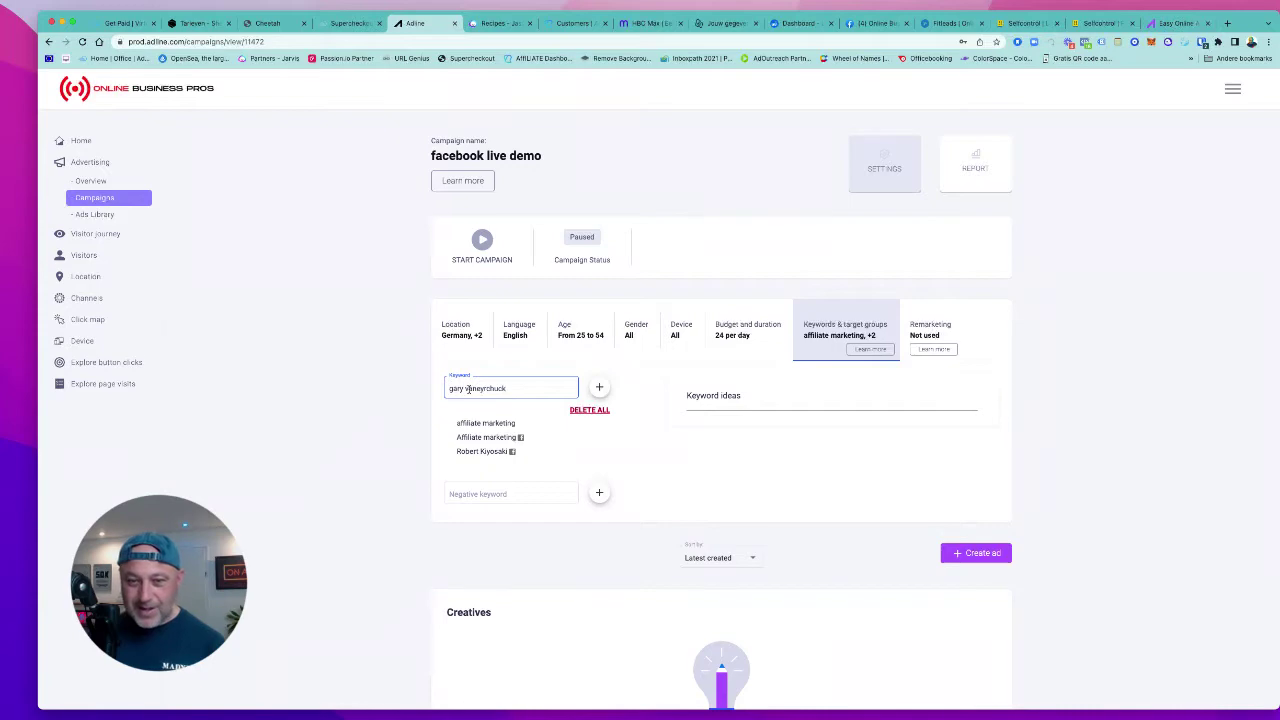
{"action": "scroll", "coordinate": [560, 390], "scroll_direction": "down", "scroll_amount": 1}
{"action": "left_click", "coordinate": [600, 387]}
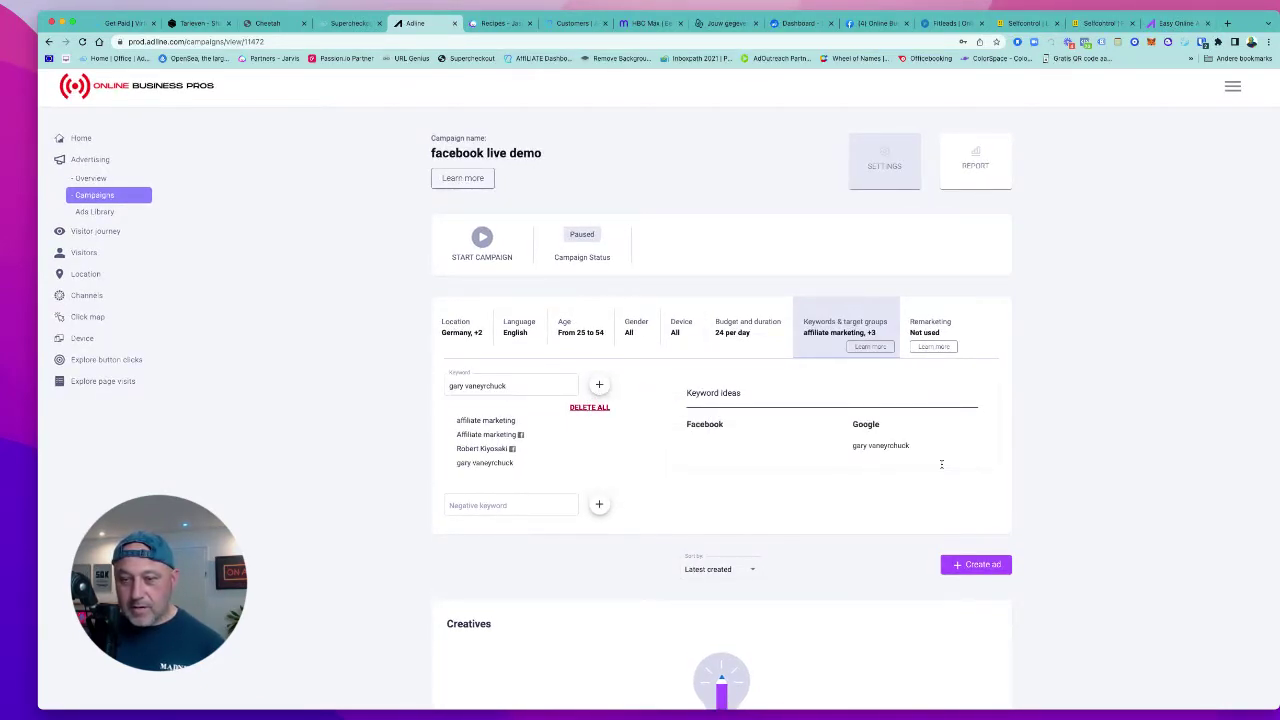
{"action": "left_click_drag", "start_coordinate": [508, 387], "coordinate": [394, 380]}
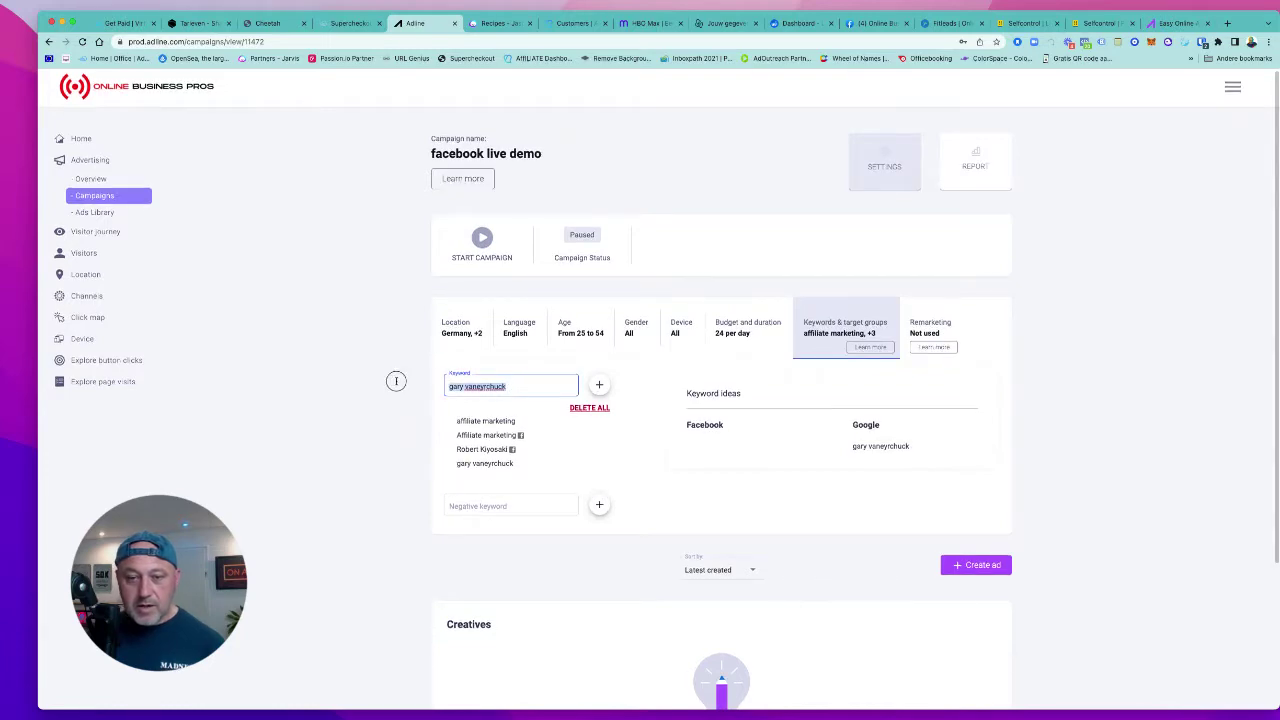
{"action": "left_click", "coordinate": [397, 380]}
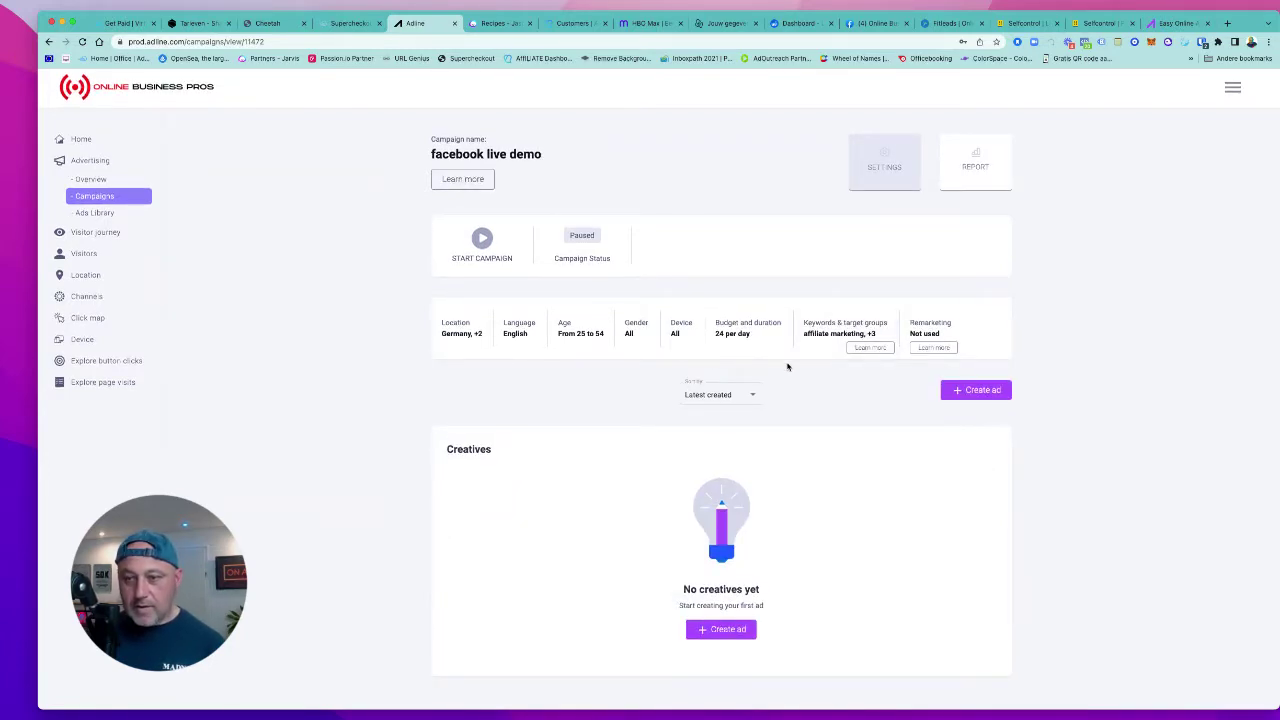
{"action": "left_click", "coordinate": [810, 331]}
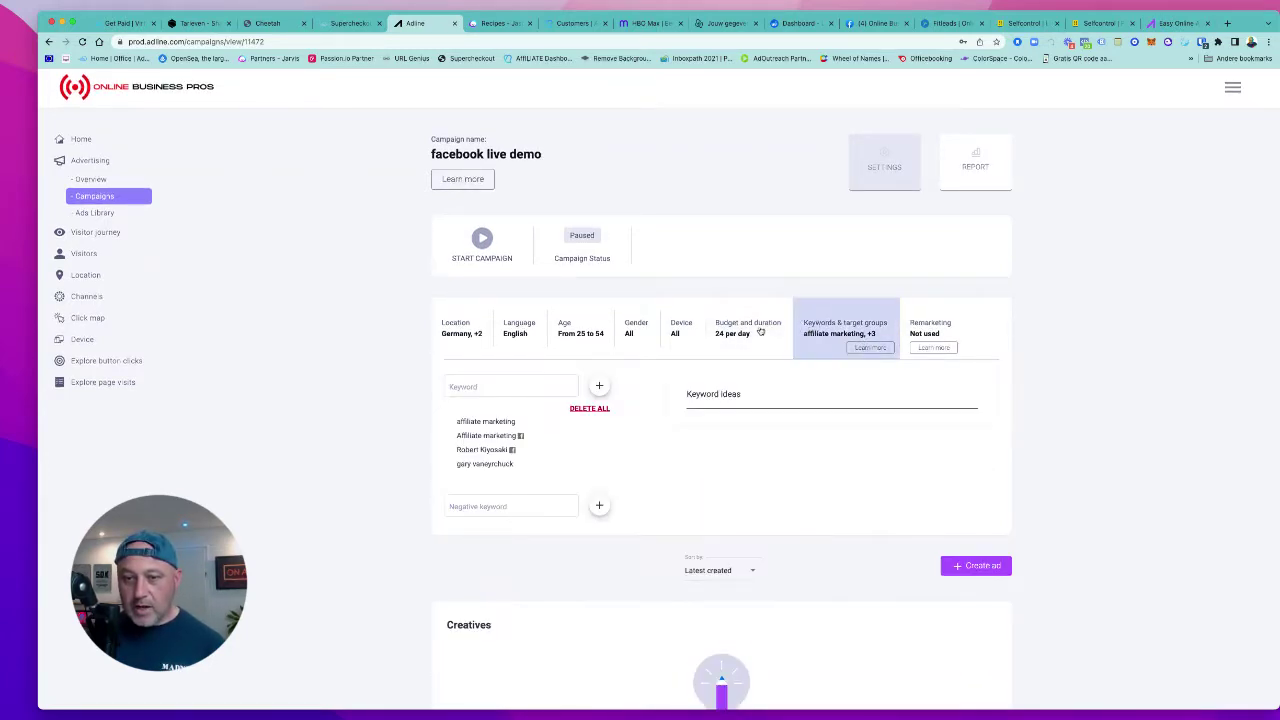
{"action": "left_click", "coordinate": [505, 387]}
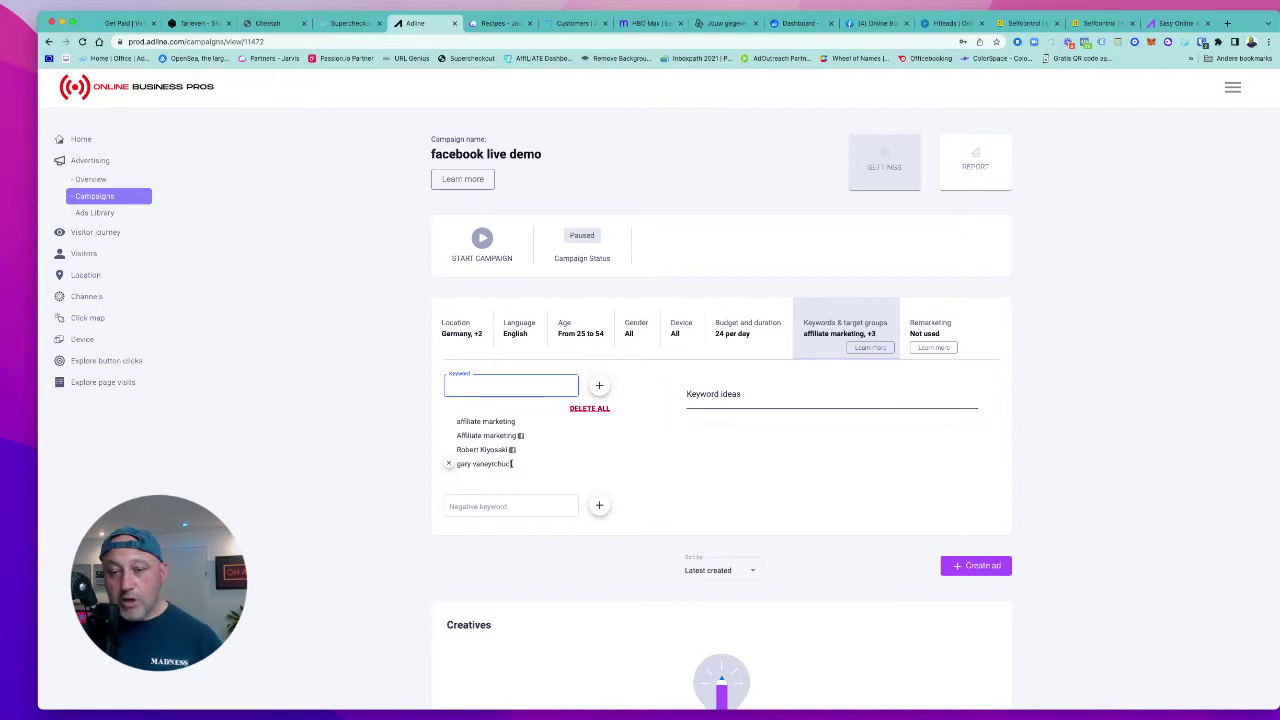
{"action": "left_click", "coordinate": [918, 327]}
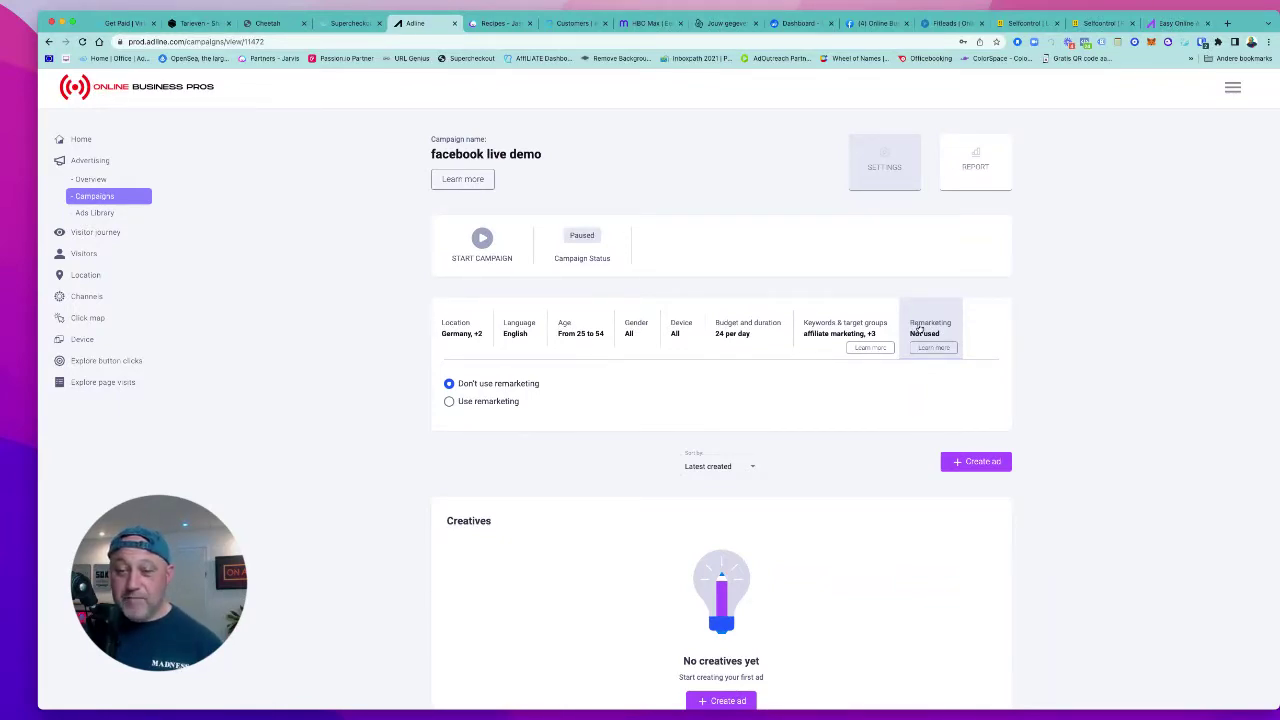
{"action": "left_click", "coordinate": [448, 401]}
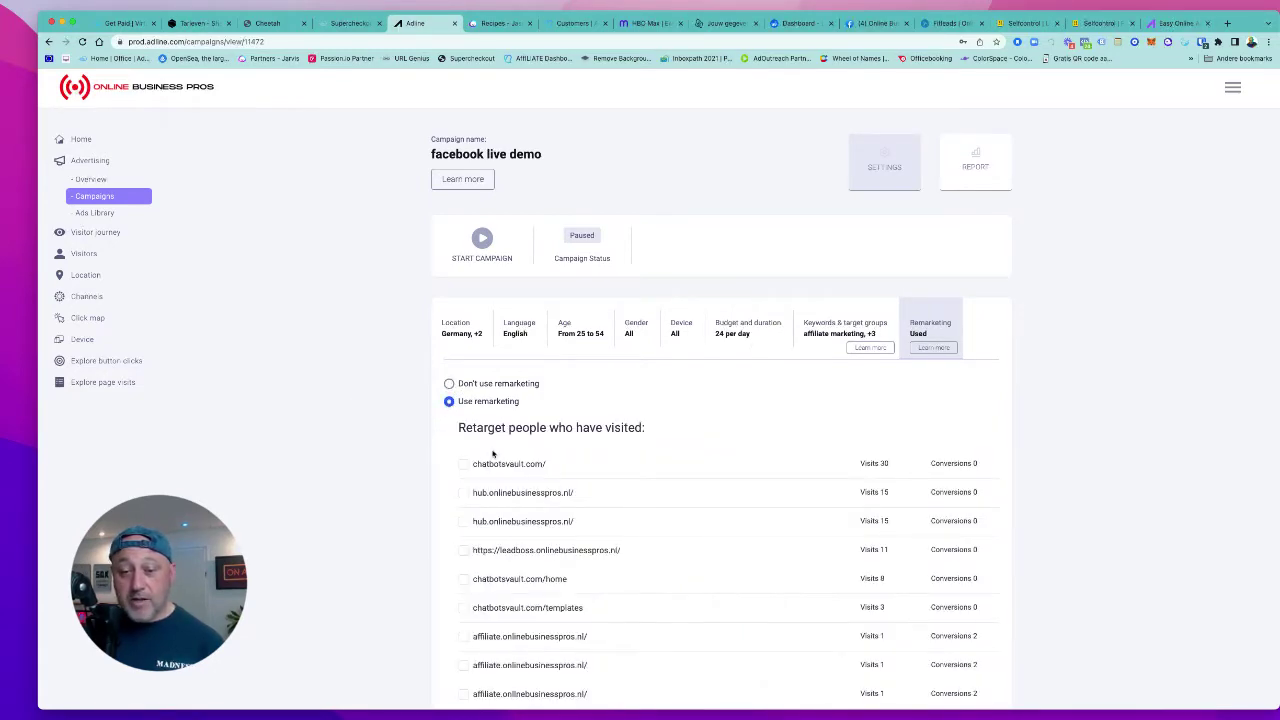
{"action": "scroll", "coordinate": [492, 454], "scroll_direction": "down", "scroll_amount": 3}
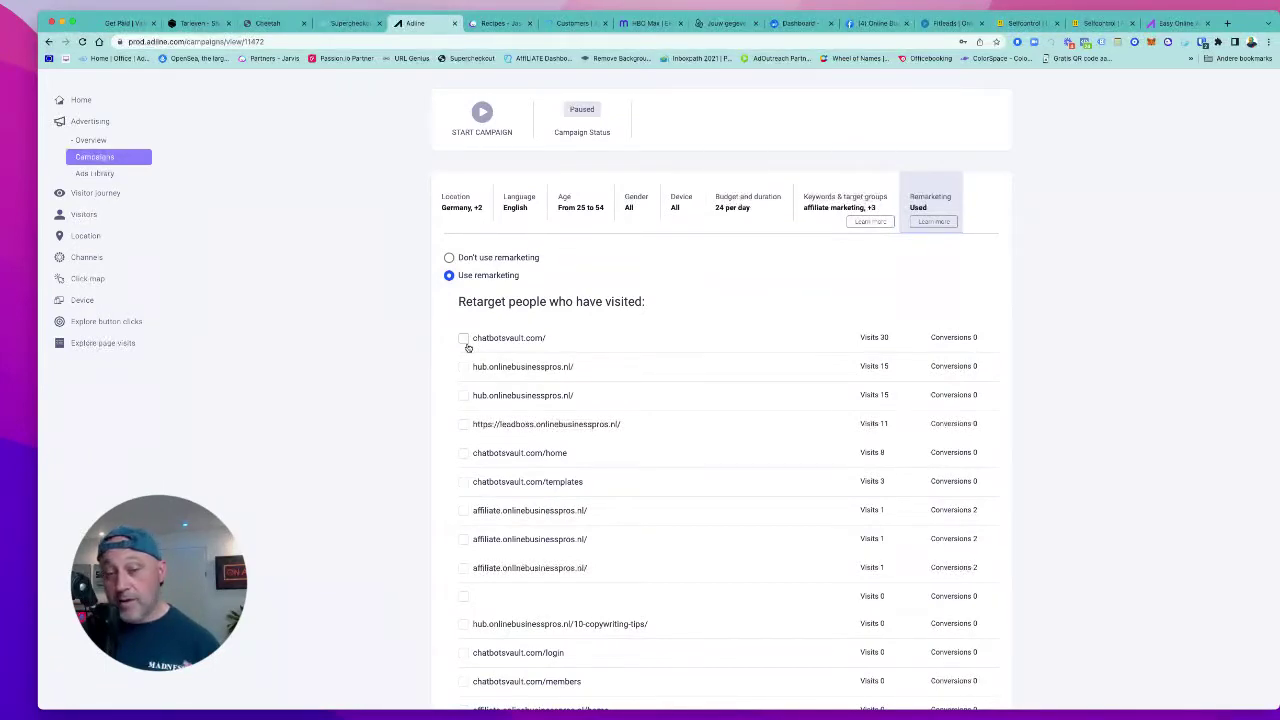
{"action": "left_click", "coordinate": [464, 339]}
{"action": "left_click", "coordinate": [463, 367]}
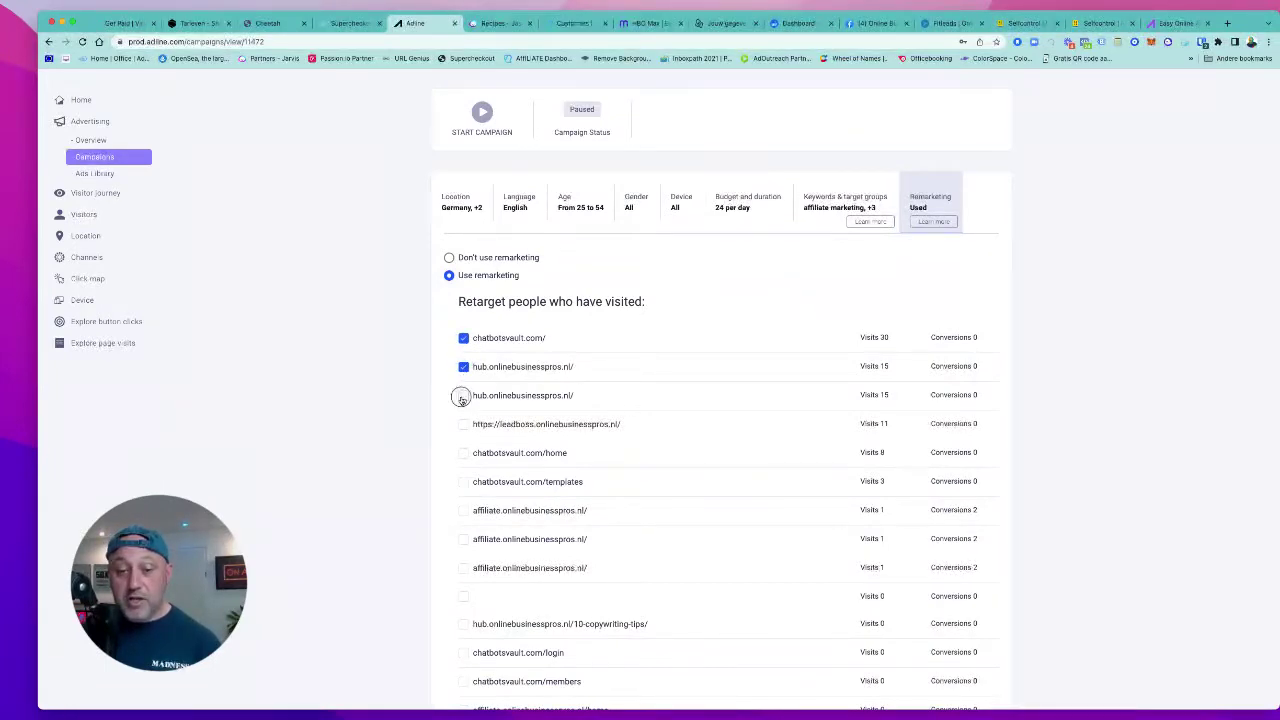
{"action": "left_click", "coordinate": [462, 396]}
{"action": "left_click", "coordinate": [463, 424]}
{"action": "left_click", "coordinate": [463, 453]}
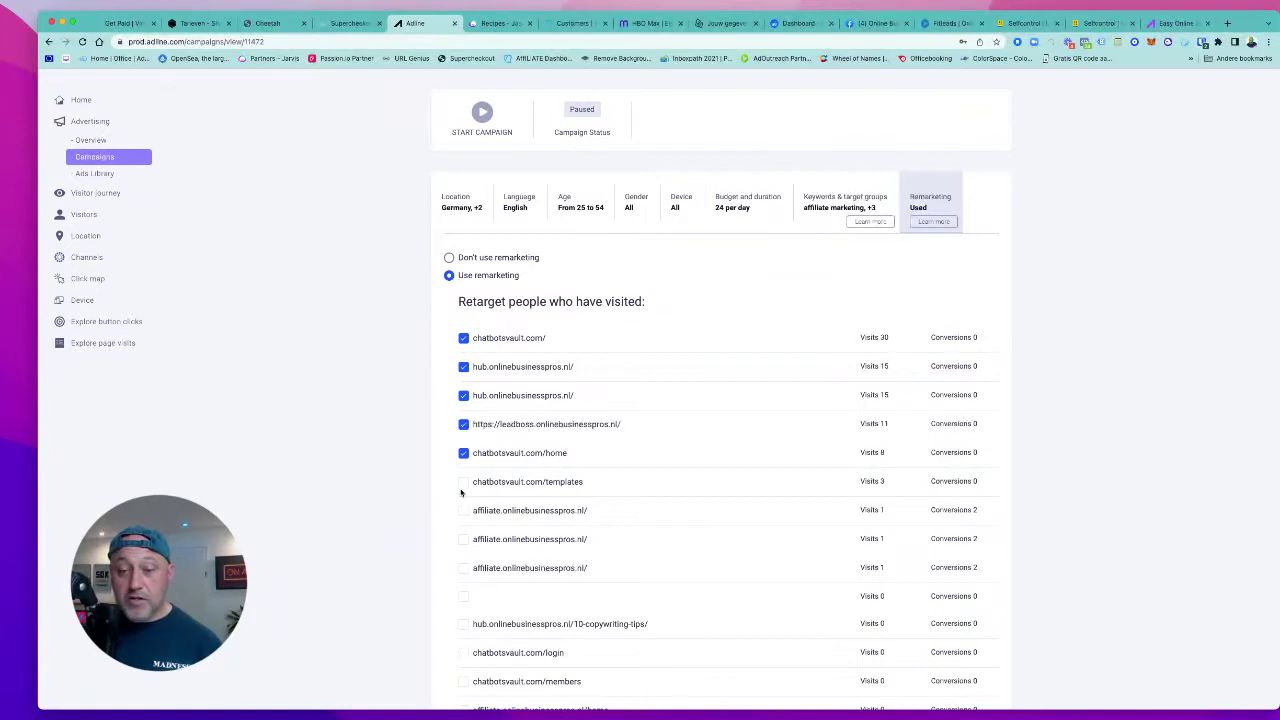
{"action": "left_click", "coordinate": [463, 483]}
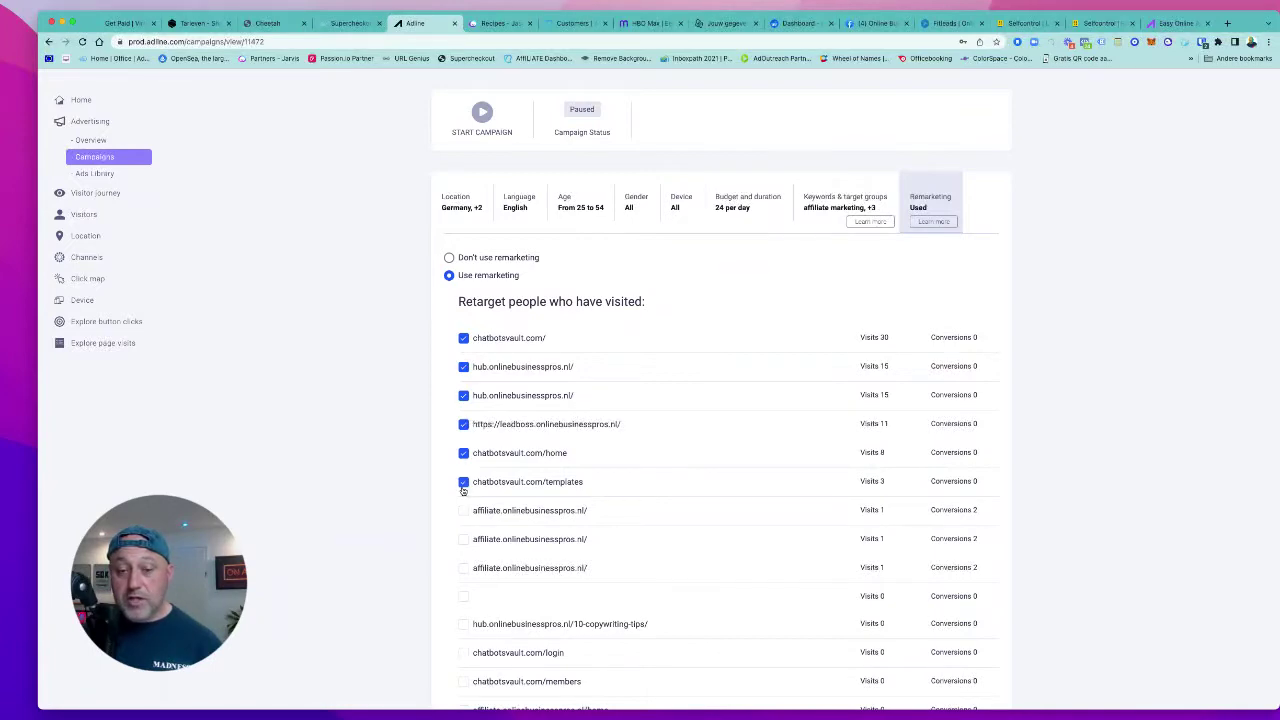
{"action": "left_click", "coordinate": [1030, 318]}
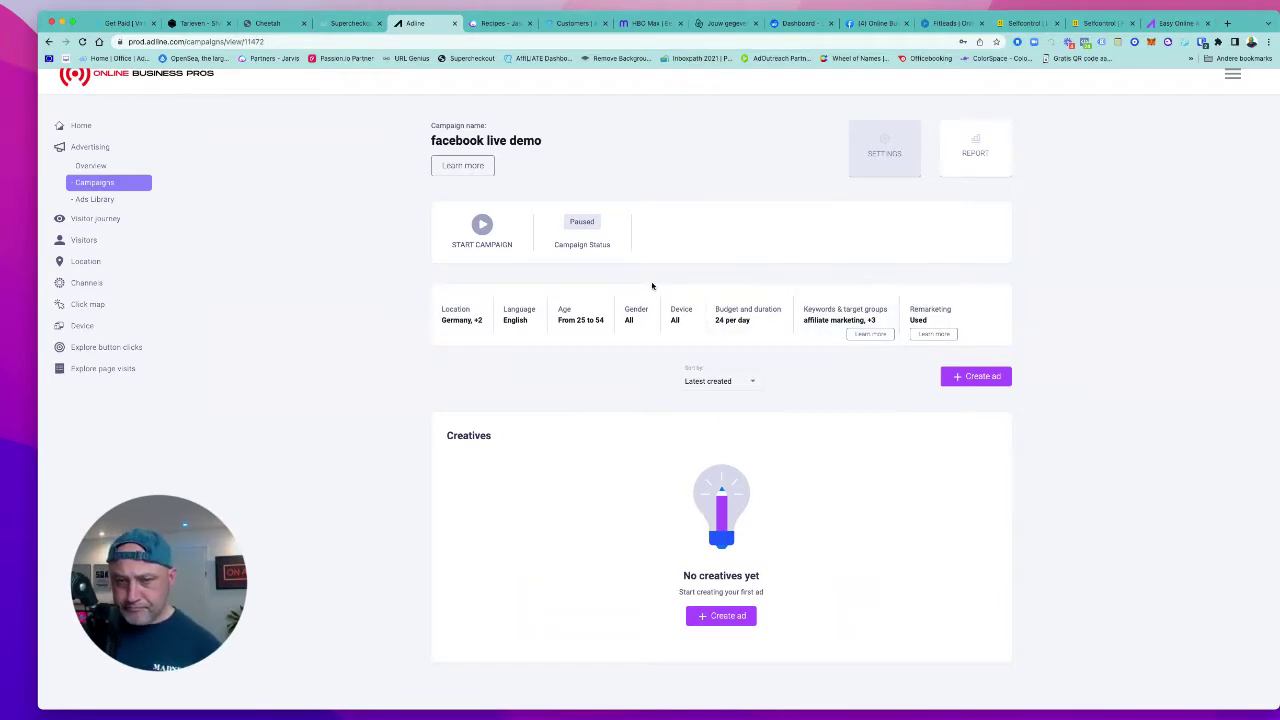
Create a new Facebook & Instagram ad for the campaign and name it "Facebook live demo"
{"action": "left_click", "coordinate": [988, 378]}
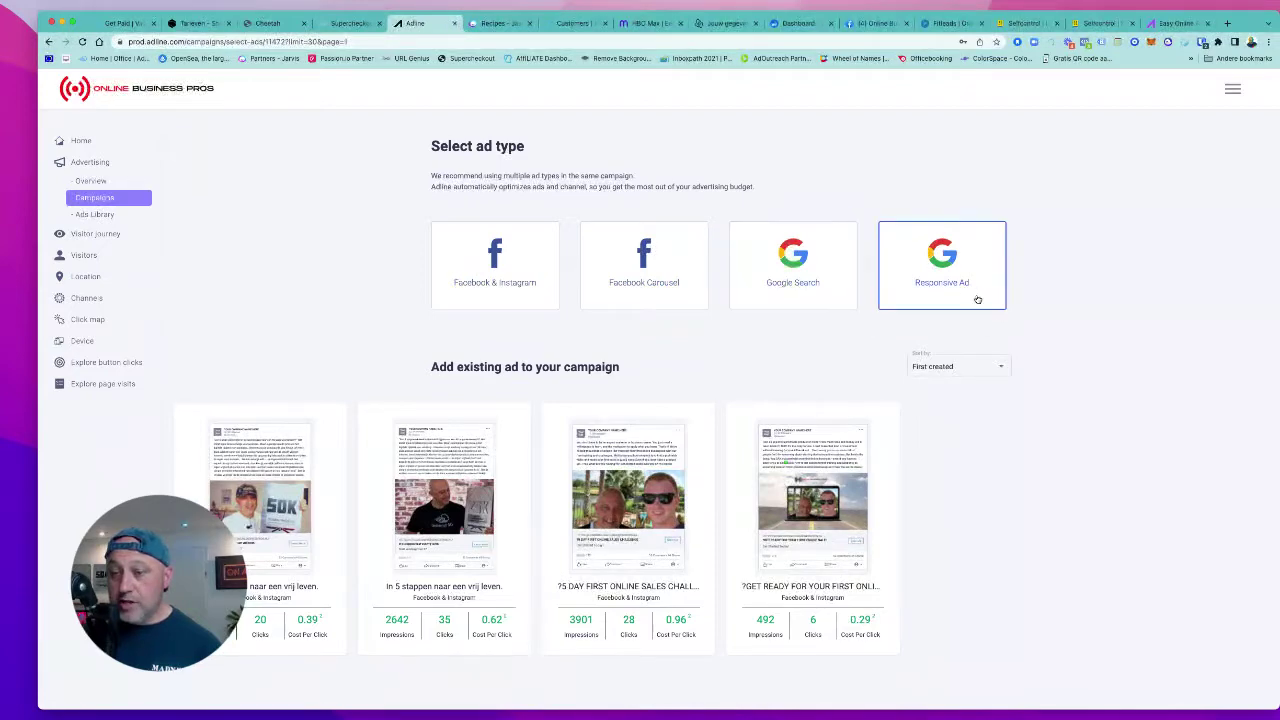
{"action": "left_click", "coordinate": [488, 266]}
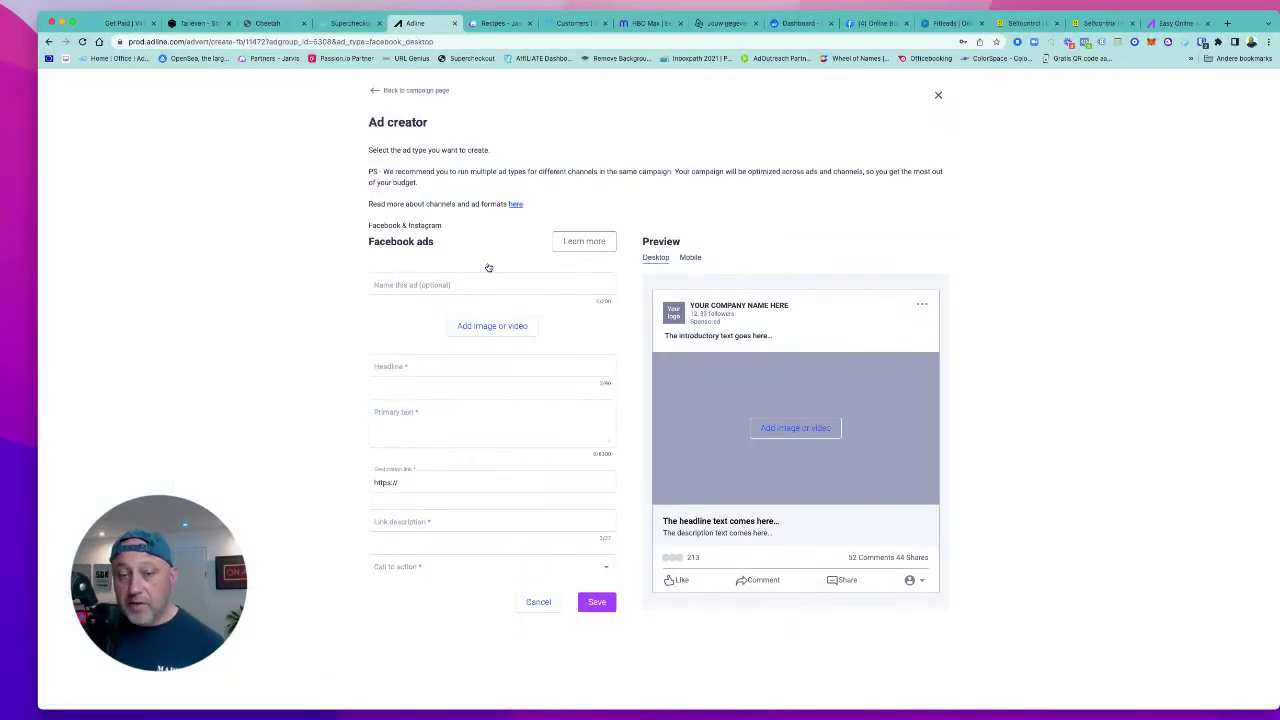
{"action": "left_click", "coordinate": [437, 284]}
{"action": "type", "text": "F"}
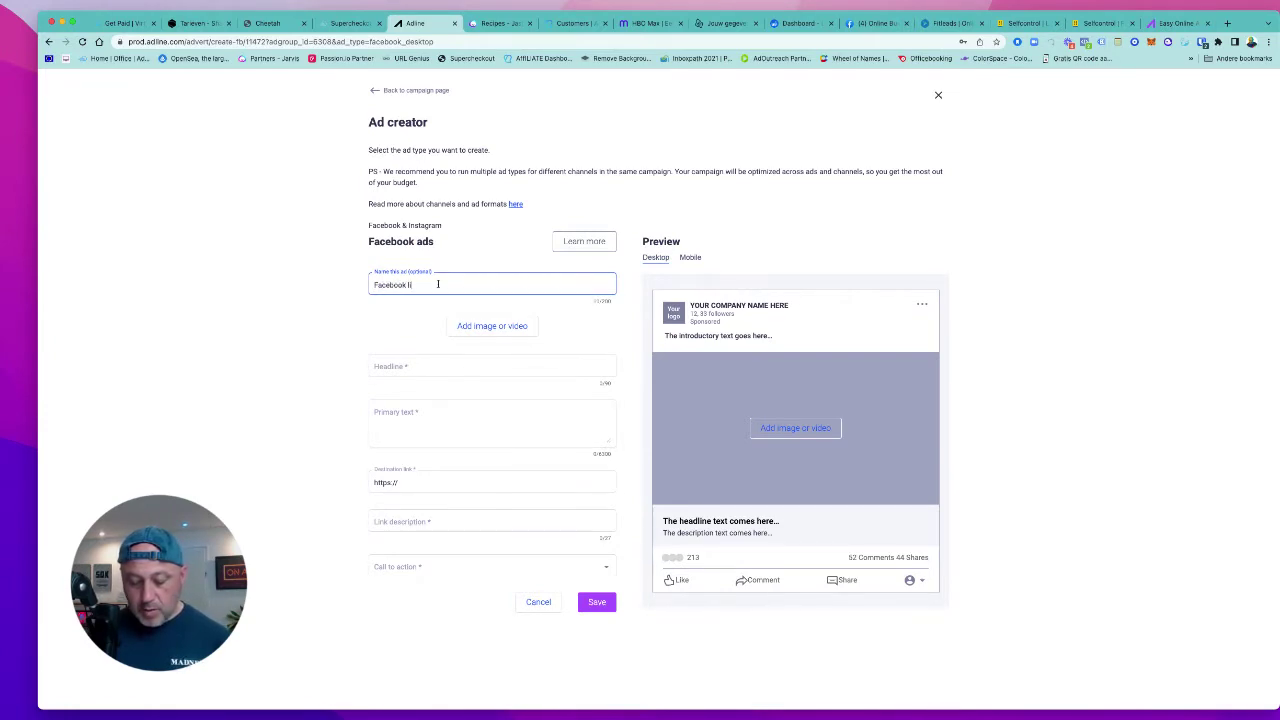
{"action": "type", "text": "acebook live demo"}
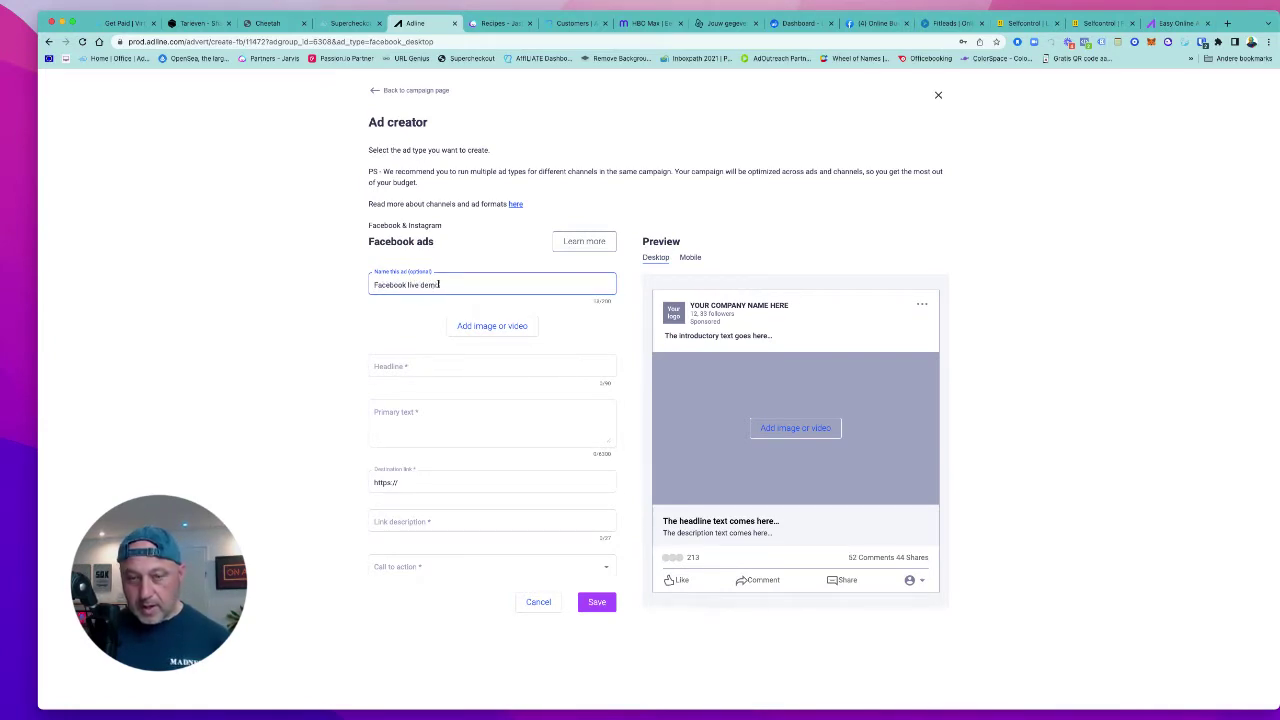
Add the media of the man in a cap at a microphone to the ad and set the headline to "Affiliate marketing training"
{"action": "left_click", "coordinate": [498, 331]}
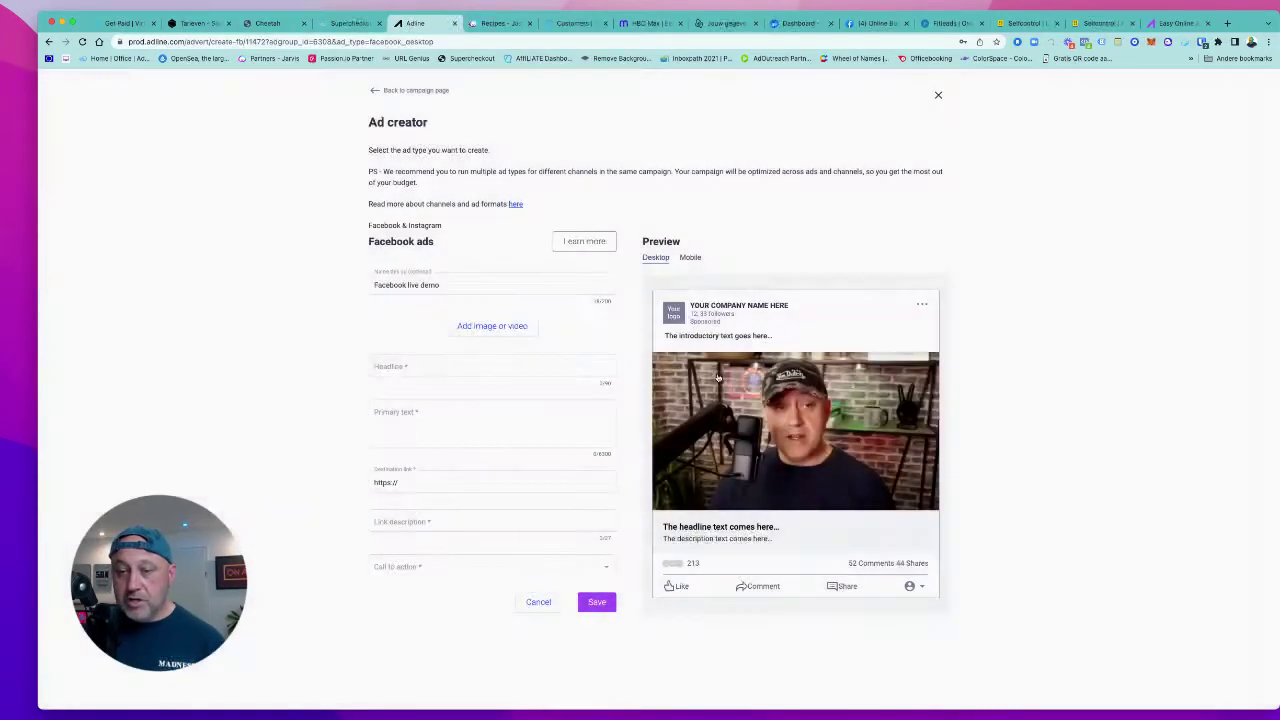
{"action": "left_click", "coordinate": [718, 377]}
{"action": "left_click", "coordinate": [410, 427]}
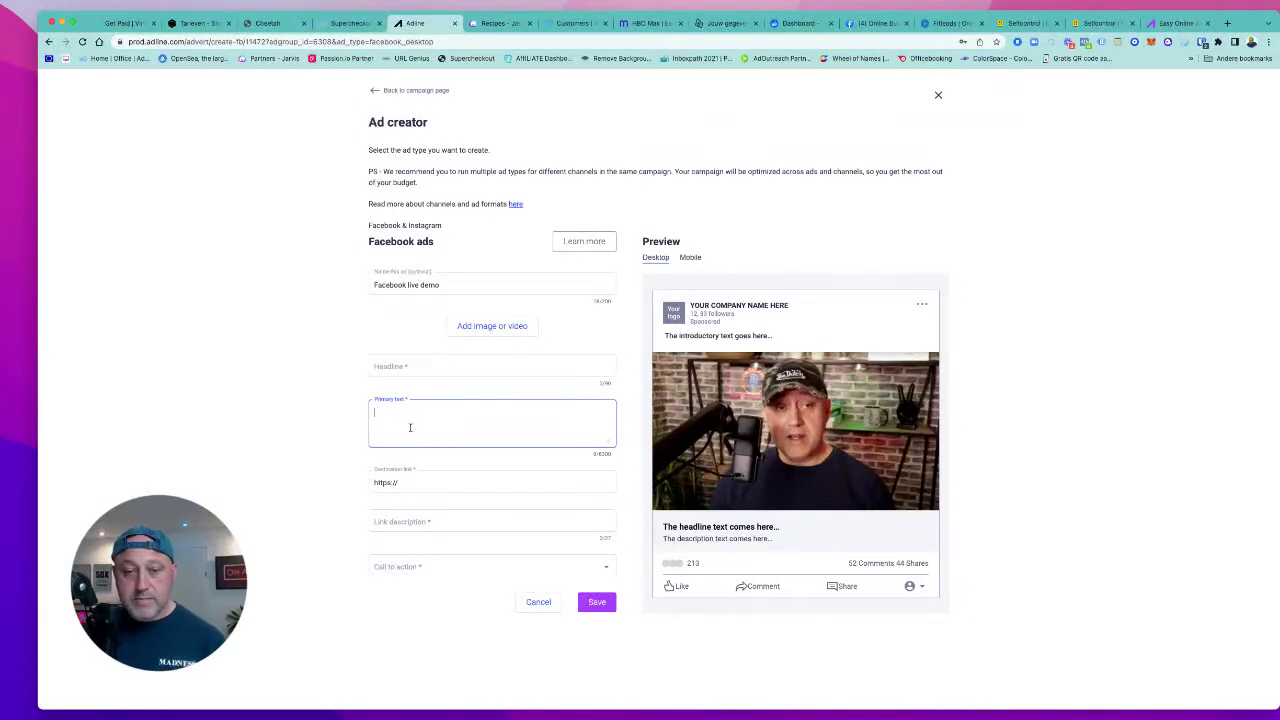
{"action": "left_click", "coordinate": [444, 368]}
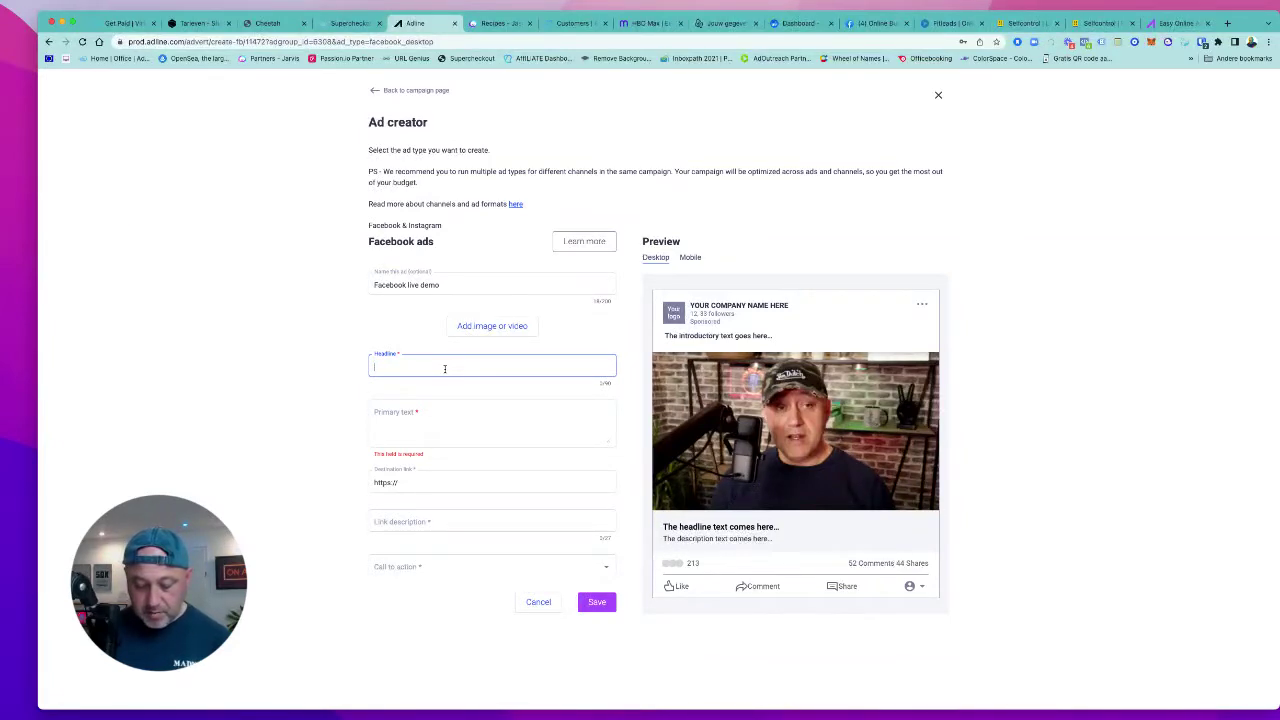
{"action": "type", "text": "Affiliate m"}
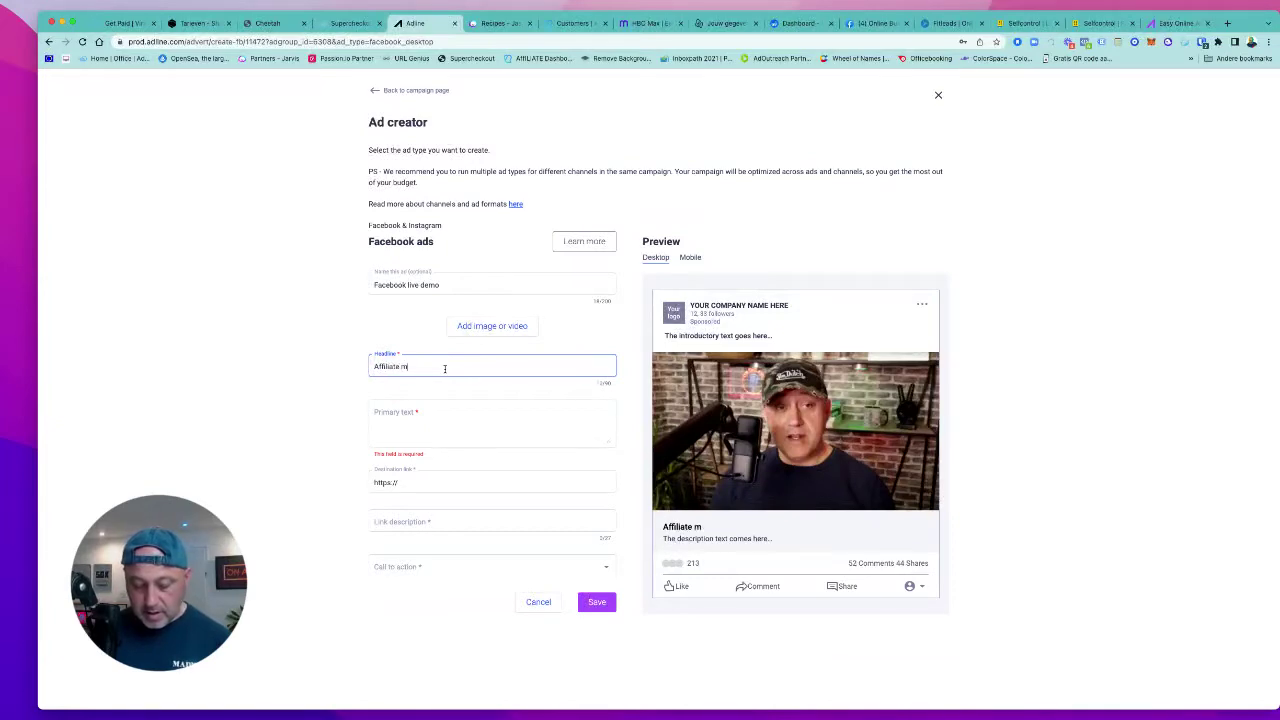
{"action": "type", "text": "arketing training"}
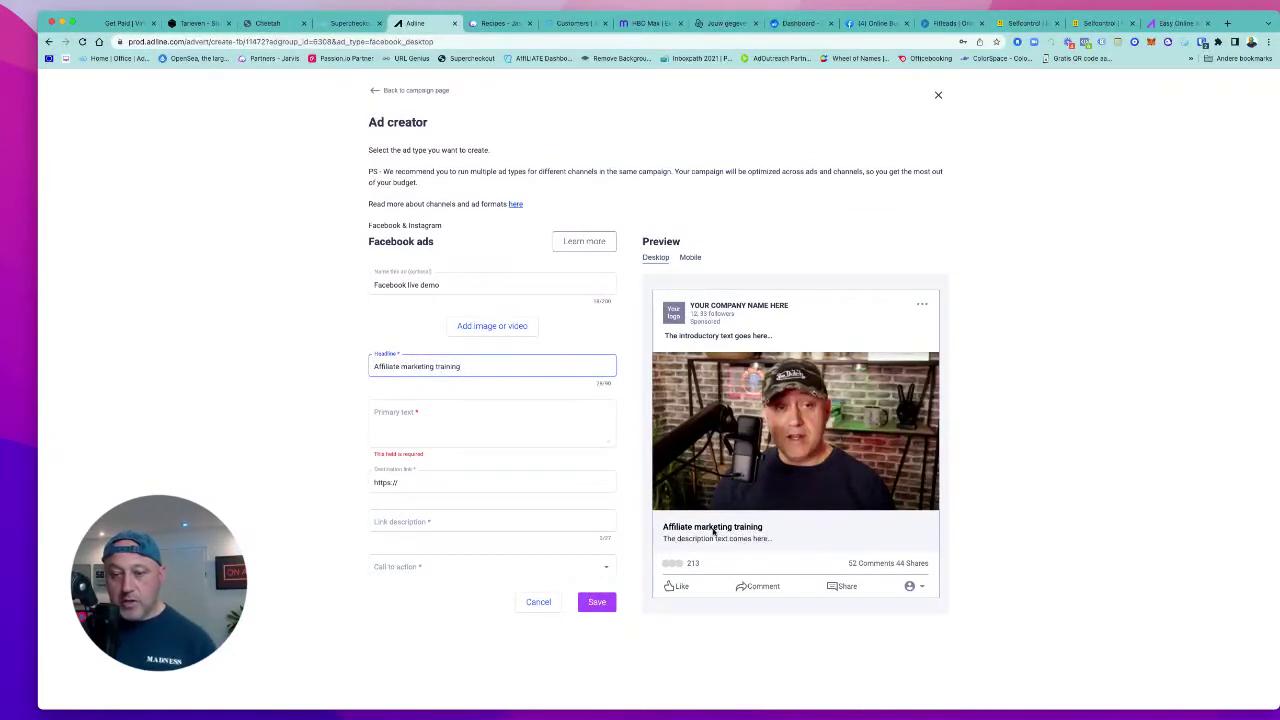
Fill the ad's primary text with two placeholder lines, "jhewfjhfjhwejhkfwjehkhjwhjkwf" and "hewjkjkewhkfjdwhejkfhwejkfhjkehjfkjkfjkfjkhf"
{"action": "left_click", "coordinate": [470, 421]}
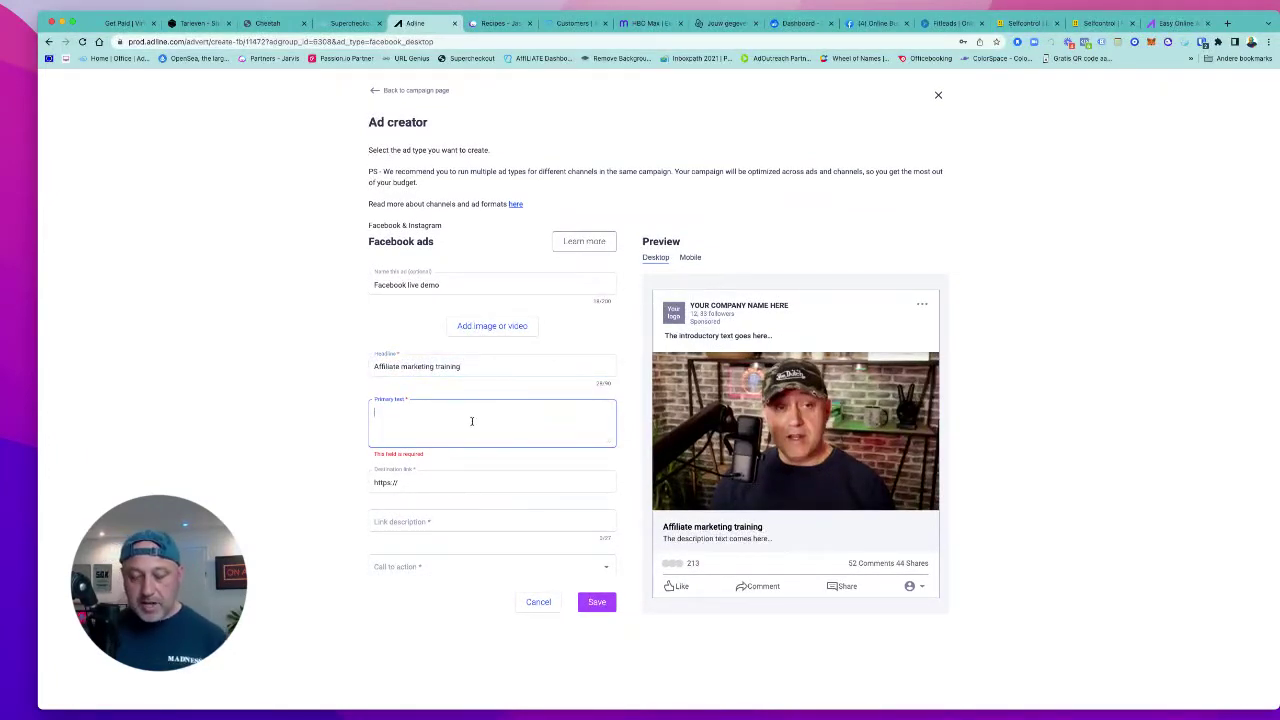
{"action": "type", "text": "jhewfjhfjhwejhkfwjehkhjwhjkwf"}
{"action": "key", "text": "Return"}
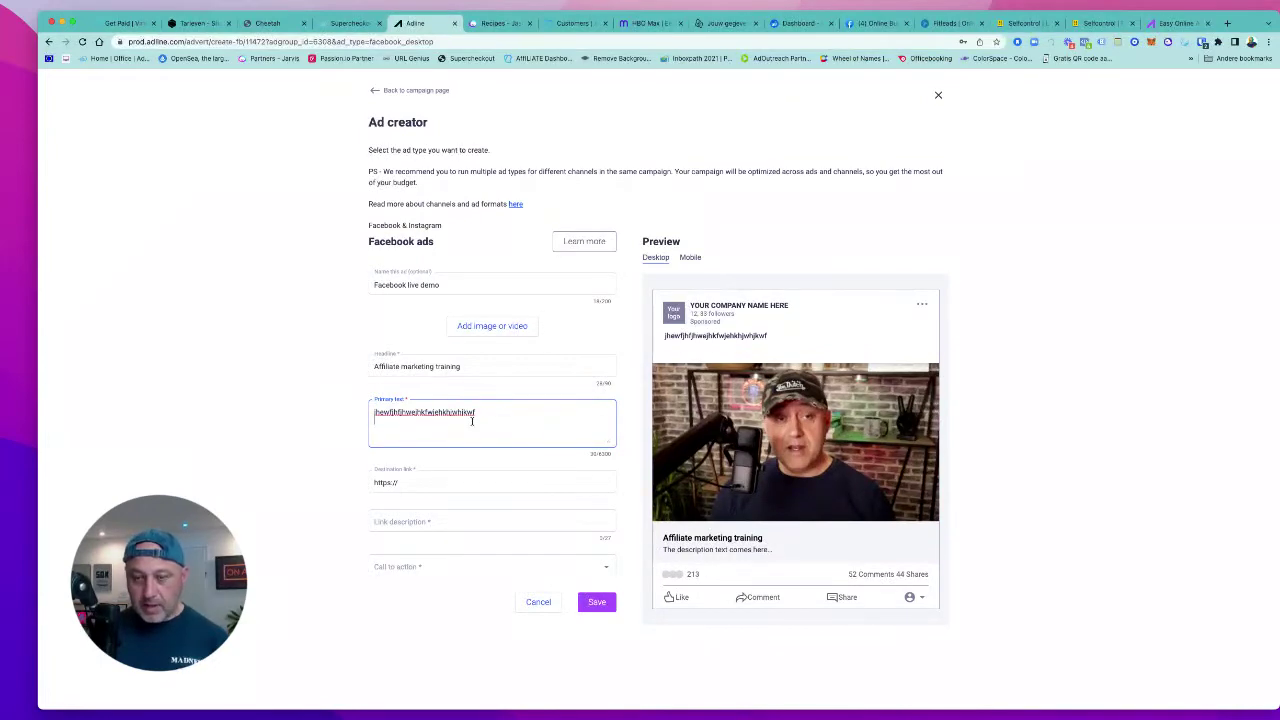
{"action": "type", "text": "hewjkjkewhkfjdwhejkfhwejkfhjkehjfkjkfjkfjkhf"}
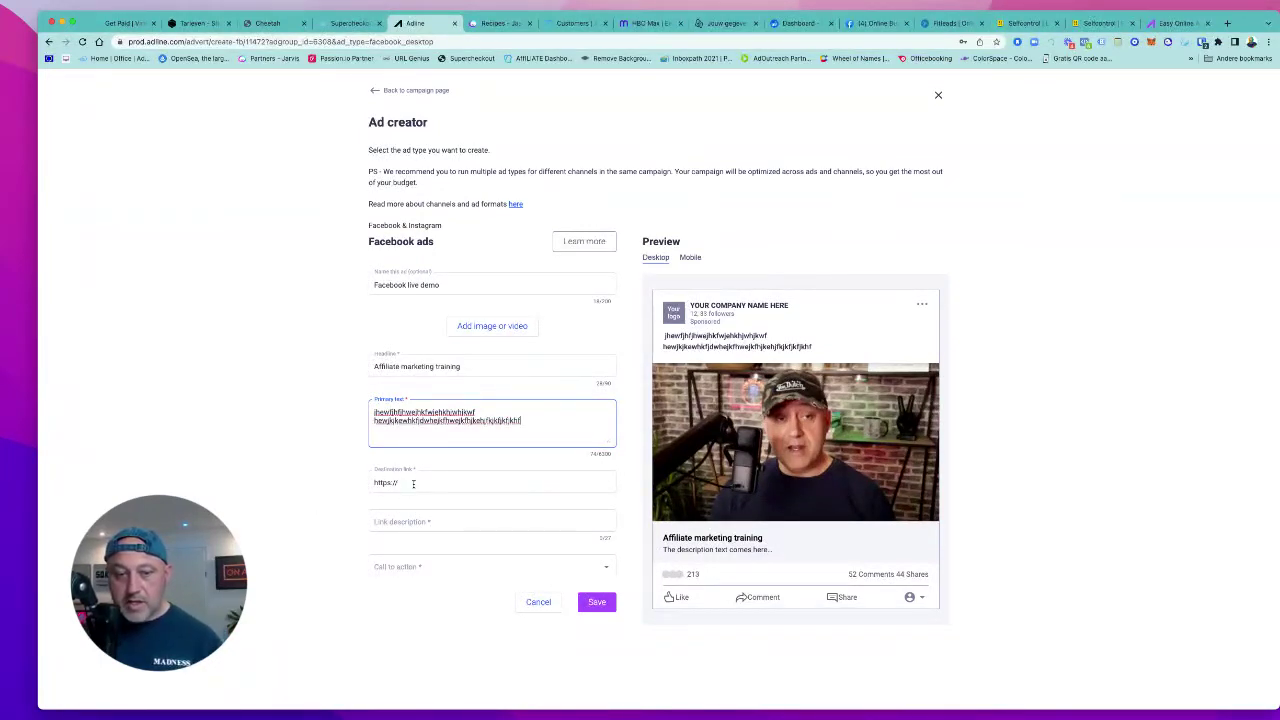
{"action": "left_click", "coordinate": [413, 483]}
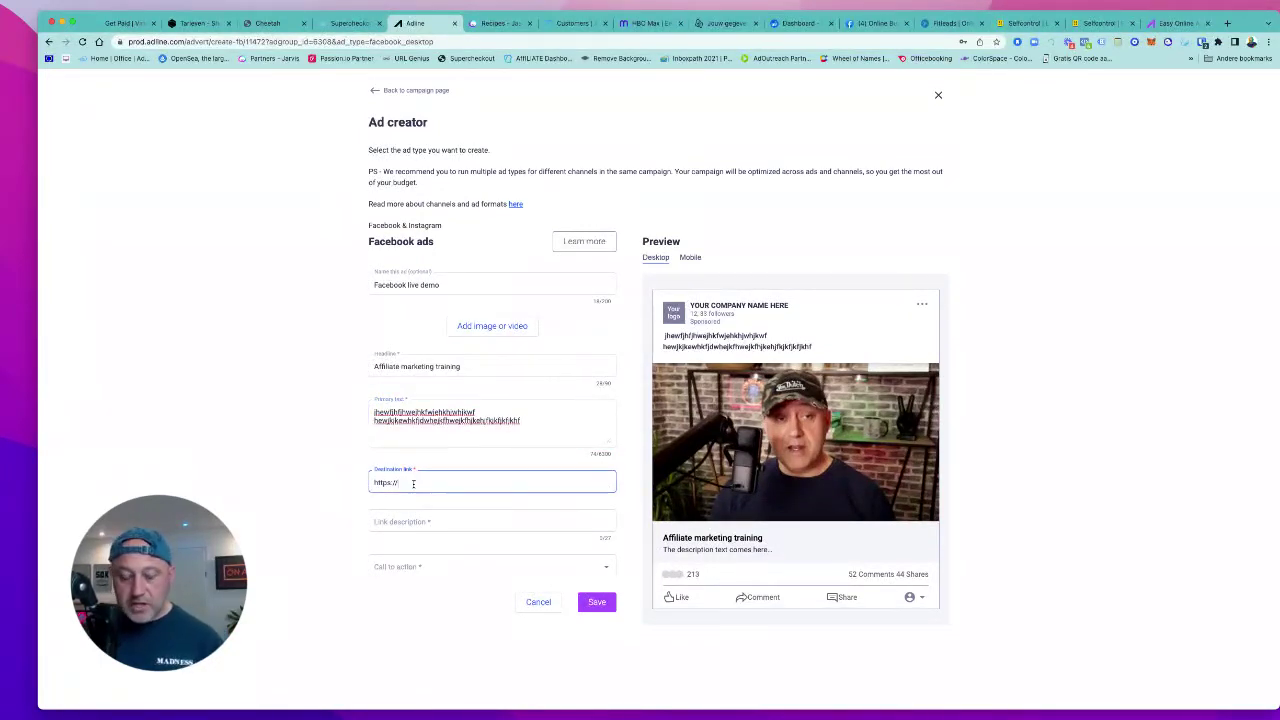
{"action": "type", "text": "onli"}
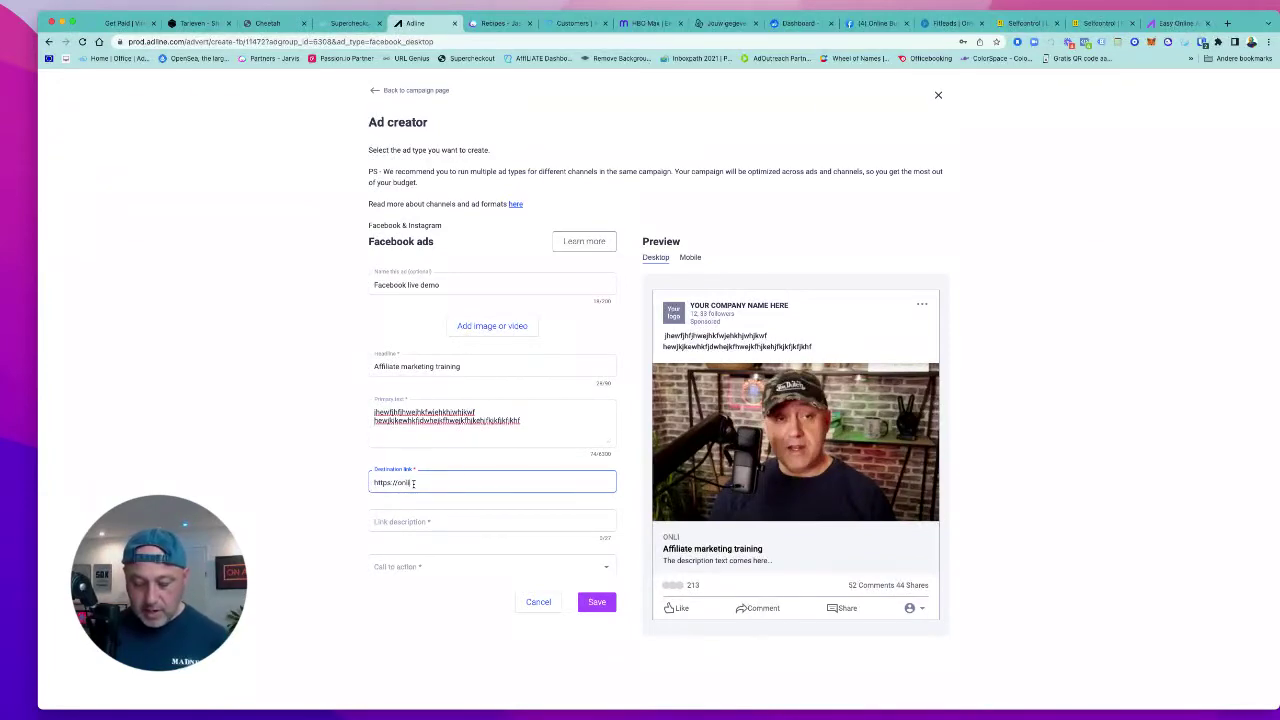
{"action": "type", "text": "n"}
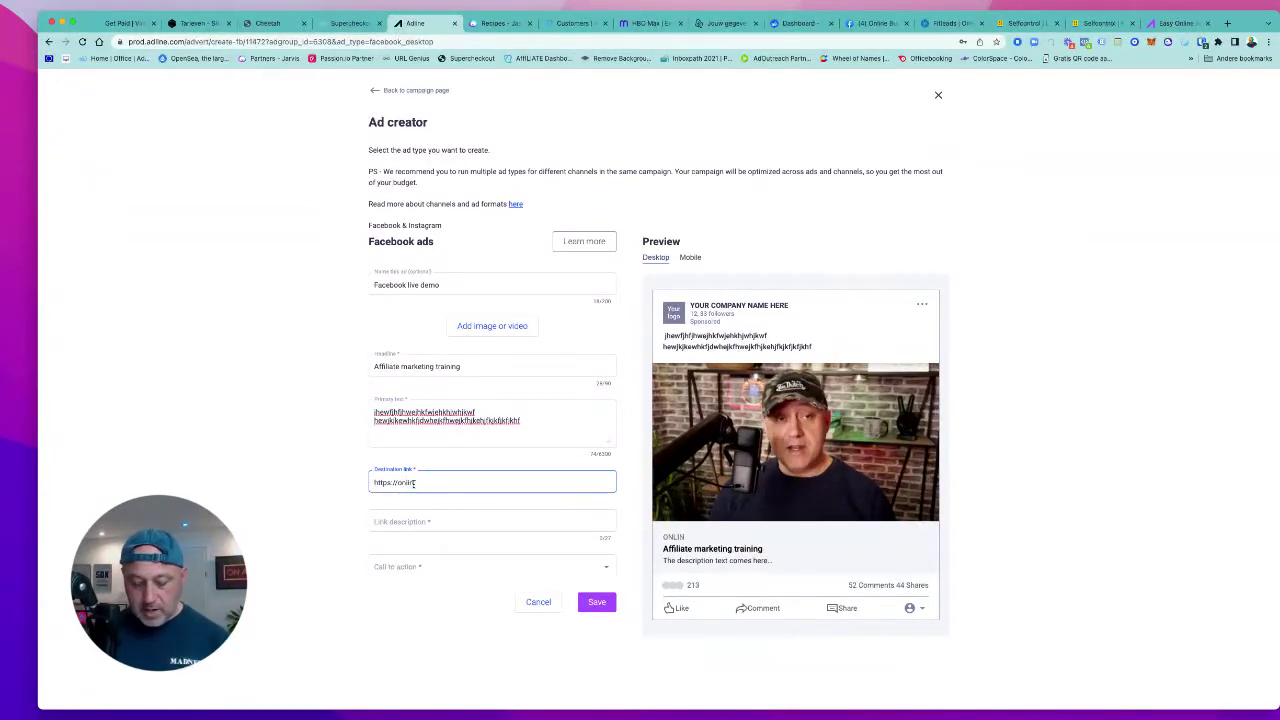
{"action": "type", "text": "ebusinesp"}
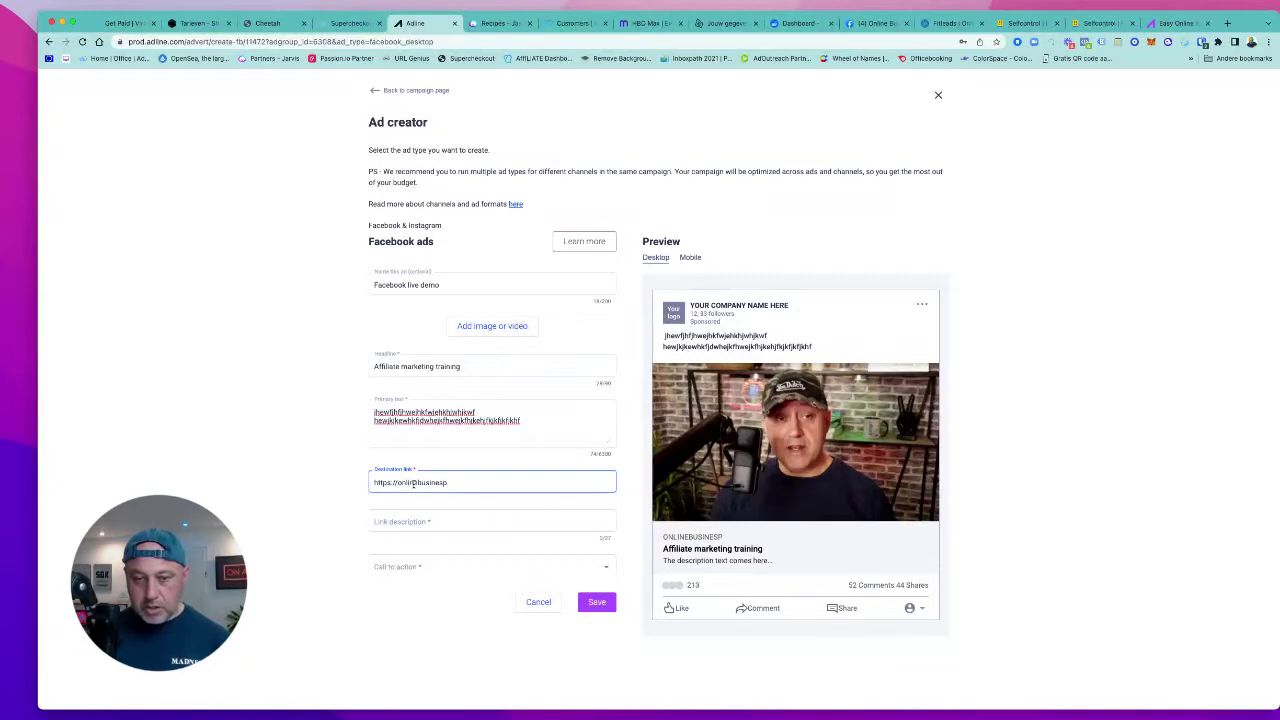
{"action": "type", "text": "ros."}
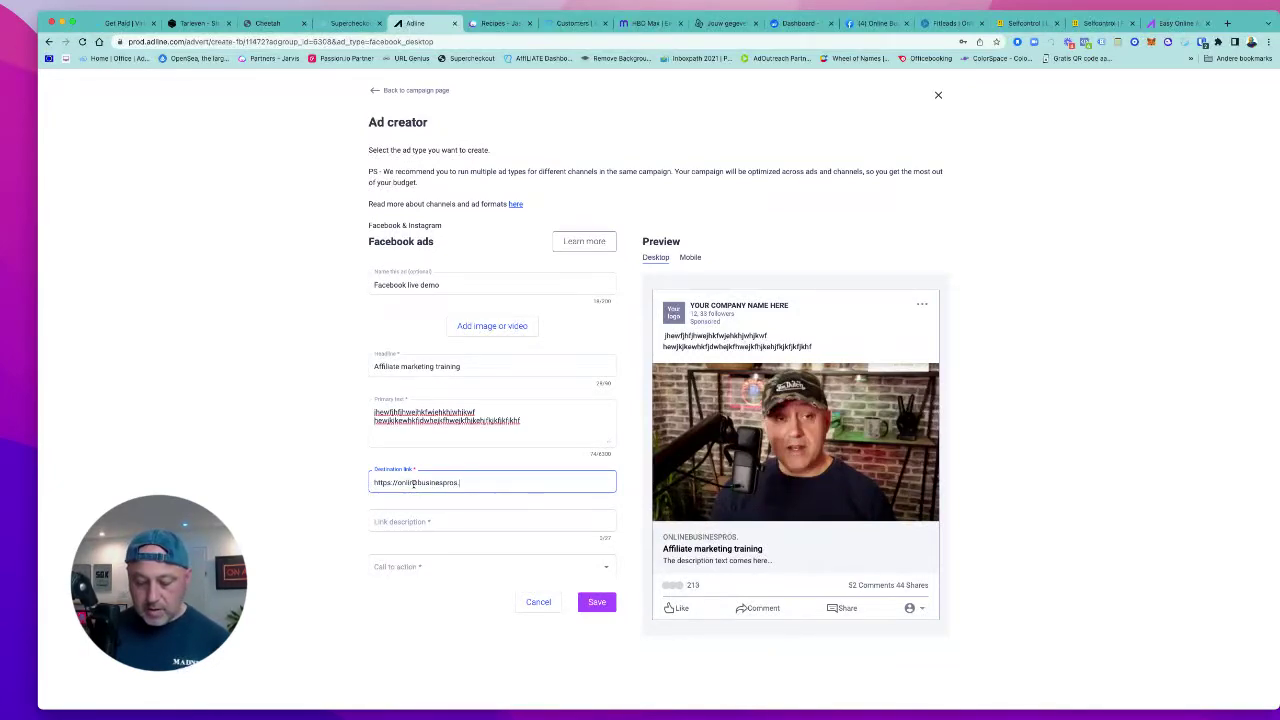
{"action": "type", "text": "nl"}
Enter "register today for 1 dollar" as the ad's link description, correcting the misspelled first word
{"action": "left_click", "coordinate": [399, 522]}
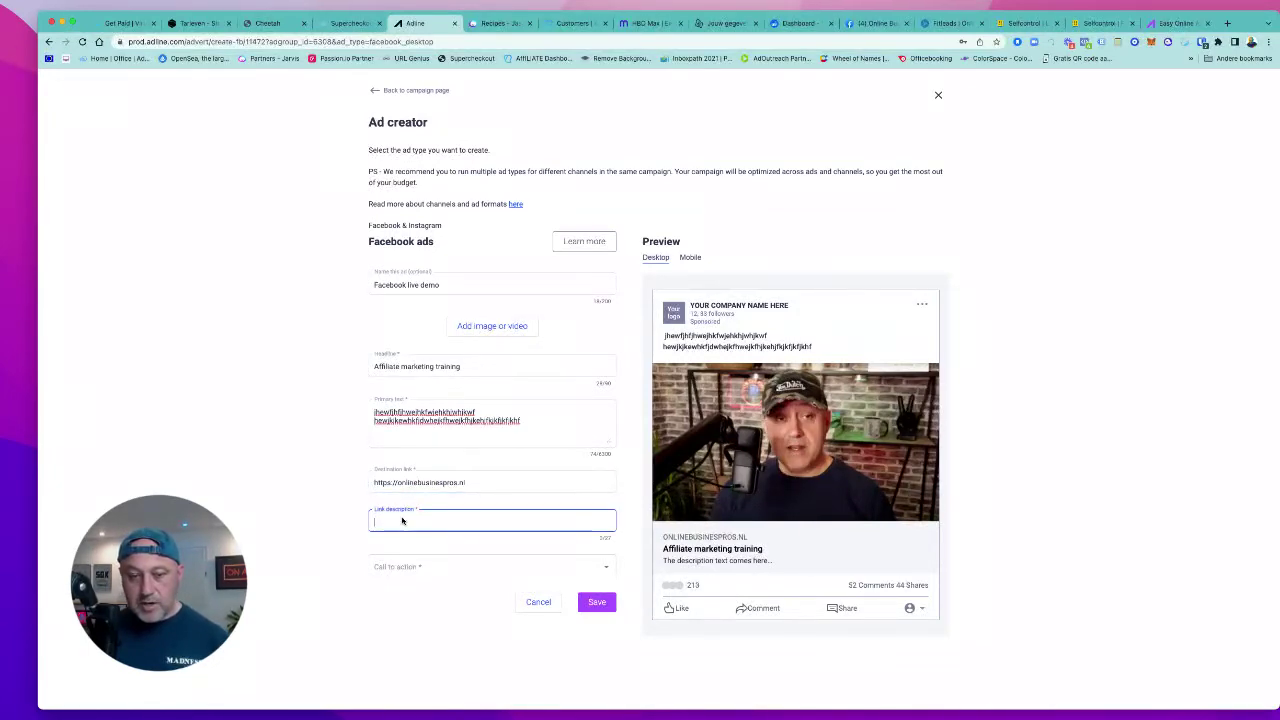
{"action": "type", "text": "regsite"}
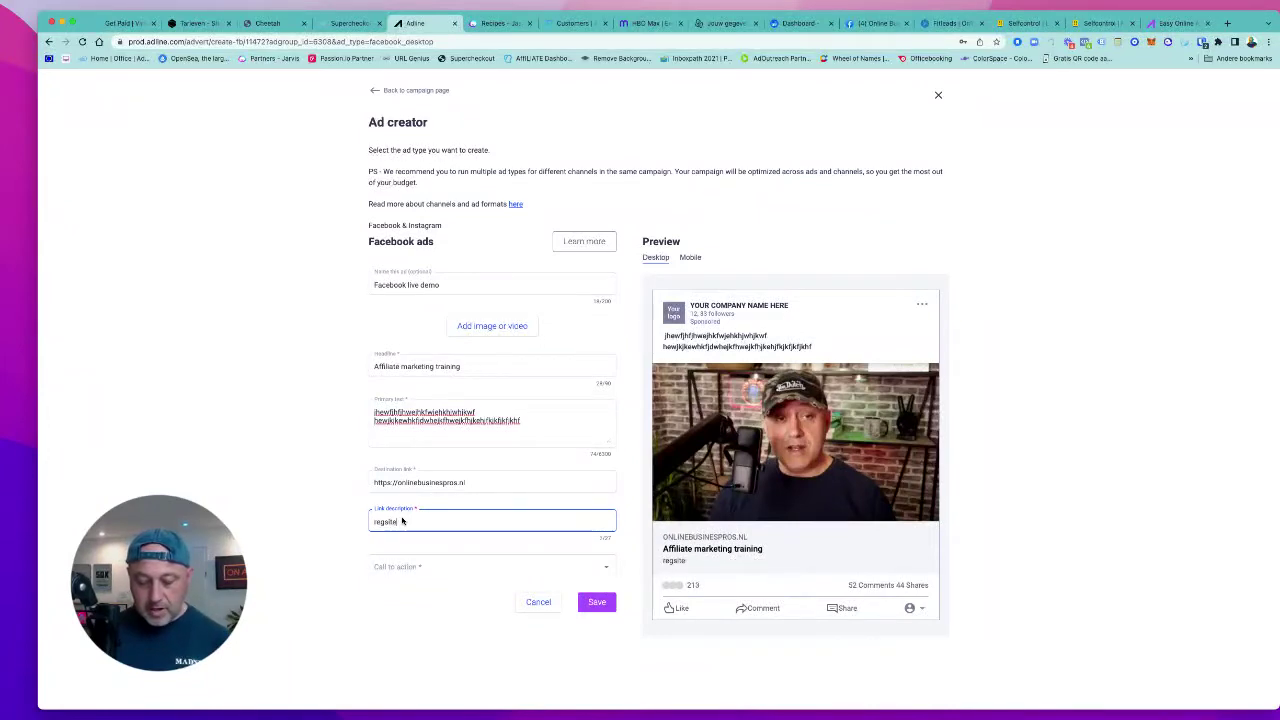
{"action": "type", "text": "r todat"}
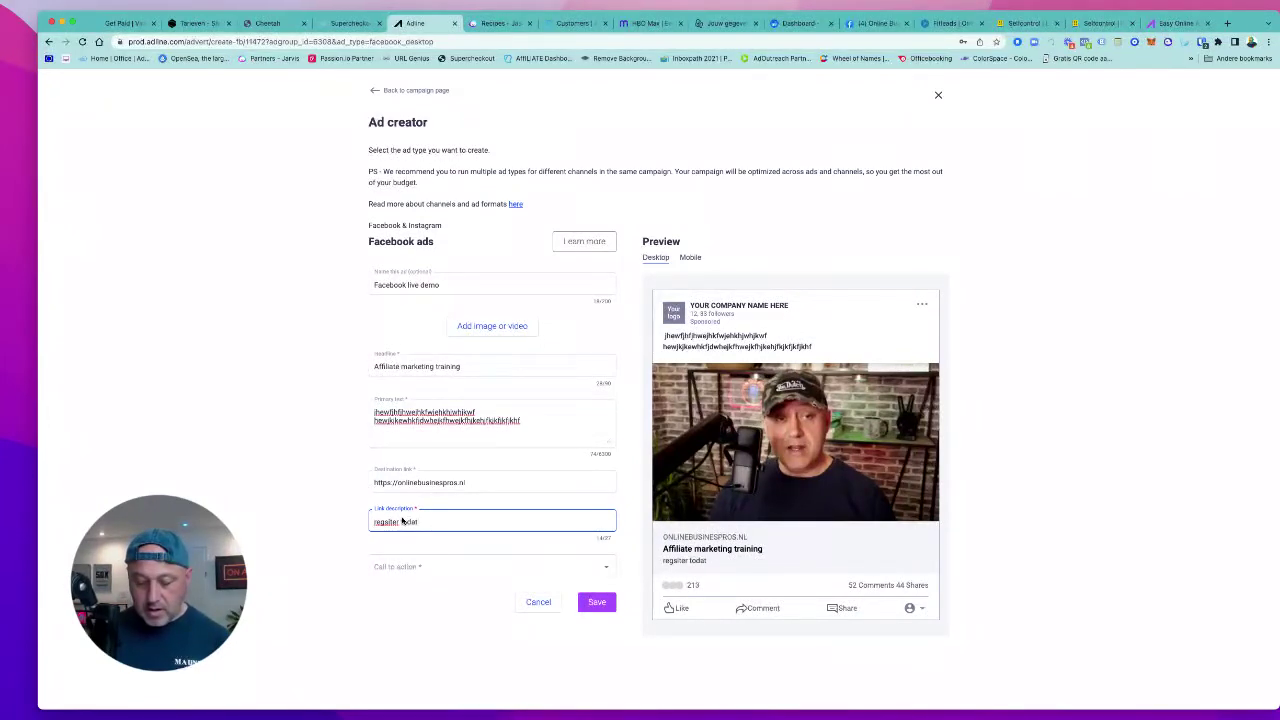
{"action": "key", "text": "BackSpace"}
{"action": "type", "text": "y for 1 dollar"}
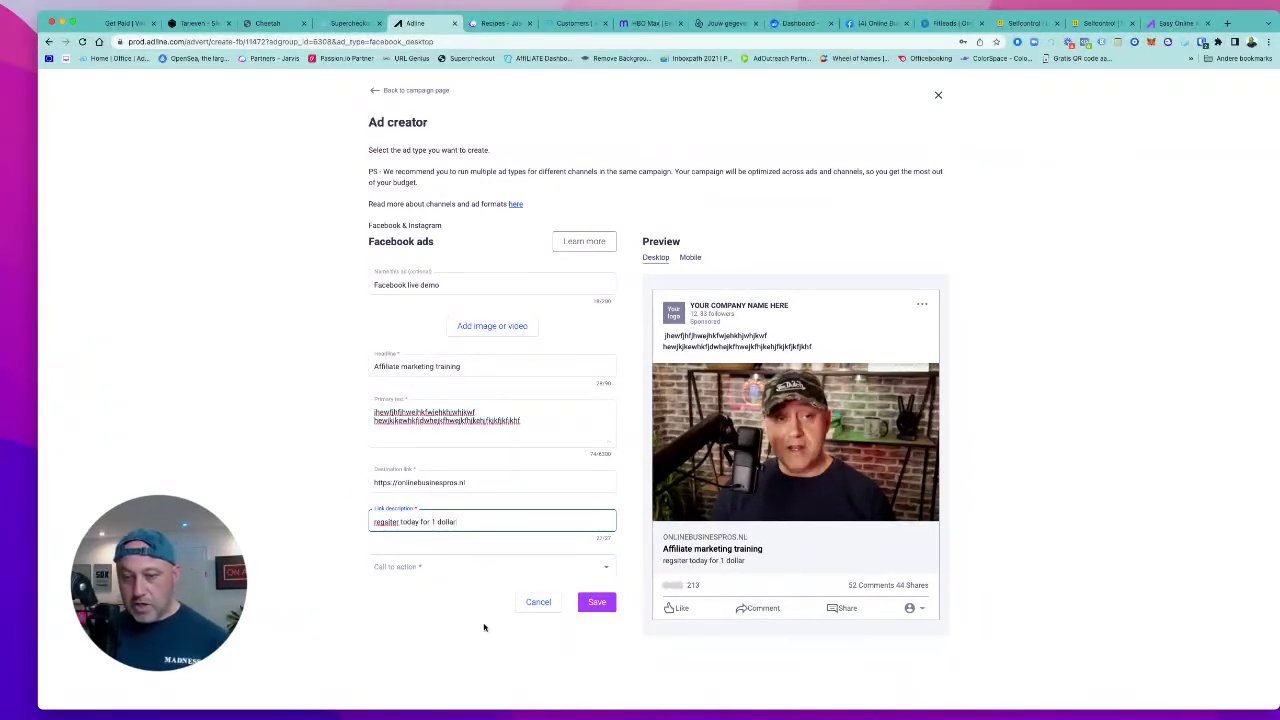
{"action": "left_click", "coordinate": [399, 521]}
{"action": "key", "text": "BackSpace"}
{"action": "key", "text": "BackSpace"}
{"action": "key", "text": "BackSpace"}
{"action": "key", "text": "BackSpace"}
{"action": "key", "text": "BackSpace"}
{"action": "type", "text": "ister"}
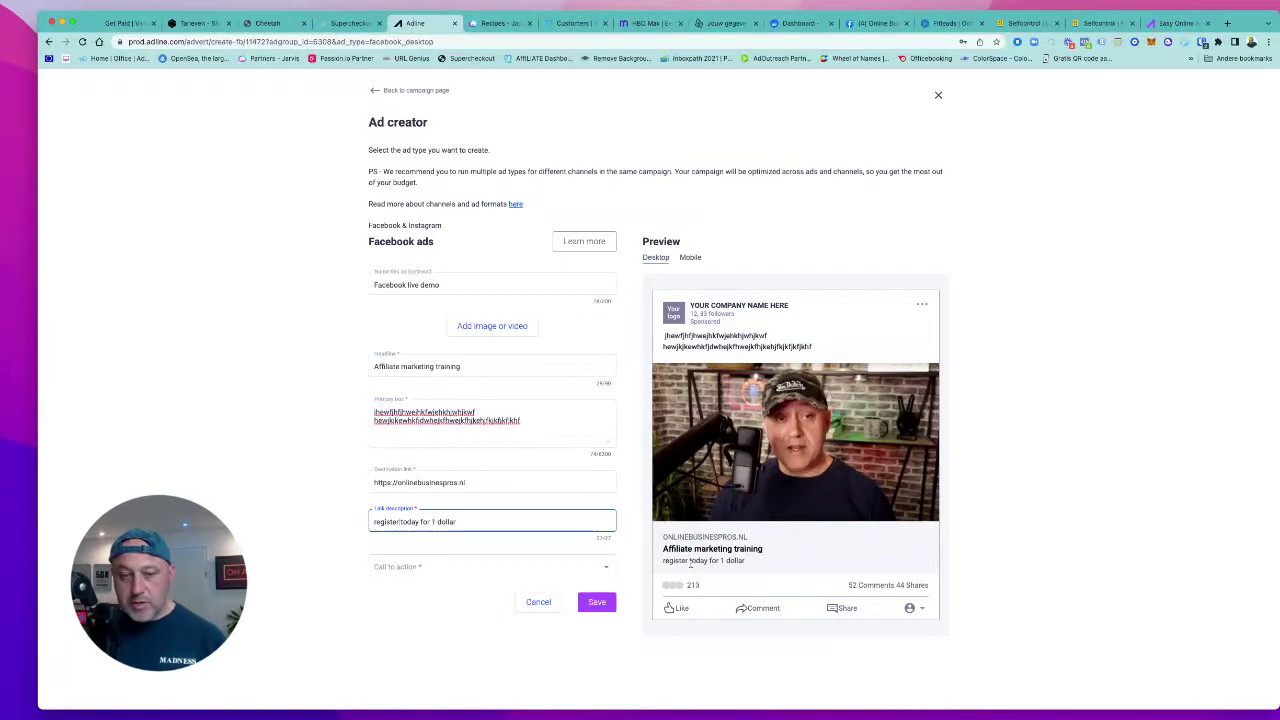
Choose Sign Up as the ad's call to action and save the ad to the campaign
{"action": "left_click", "coordinate": [410, 567]}
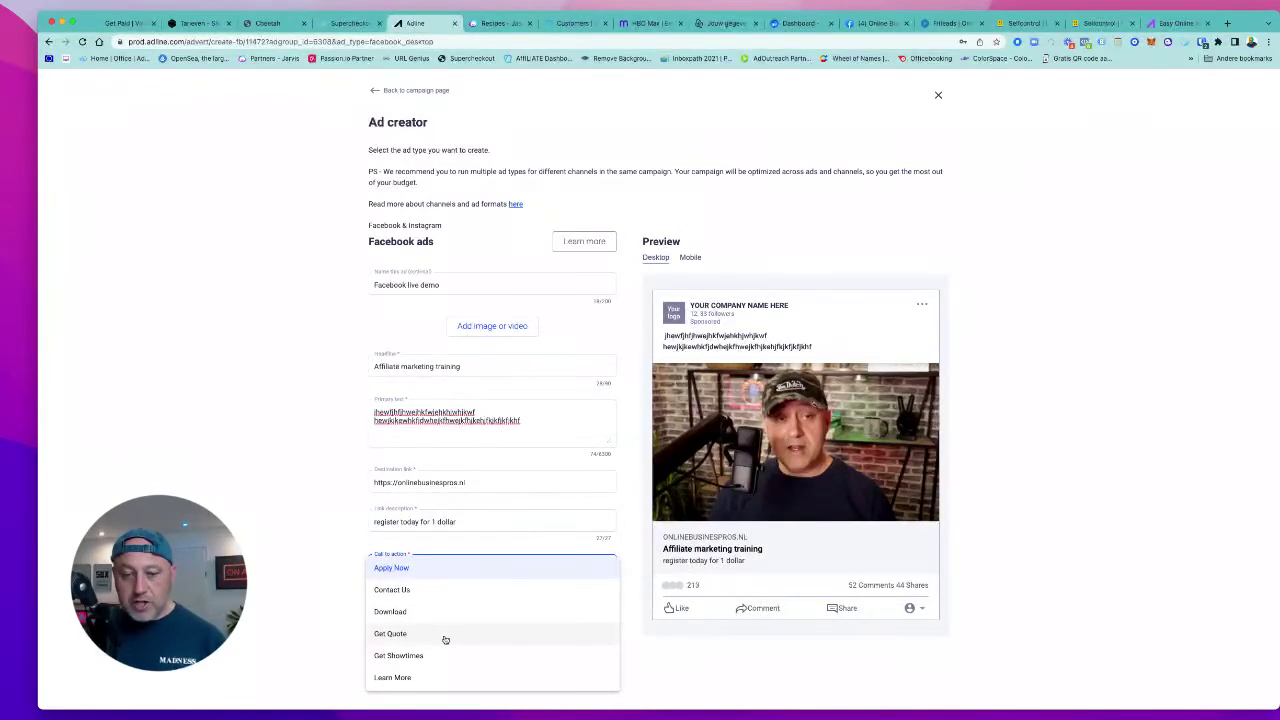
{"action": "scroll", "coordinate": [445, 640], "scroll_direction": "down", "scroll_amount": 3}
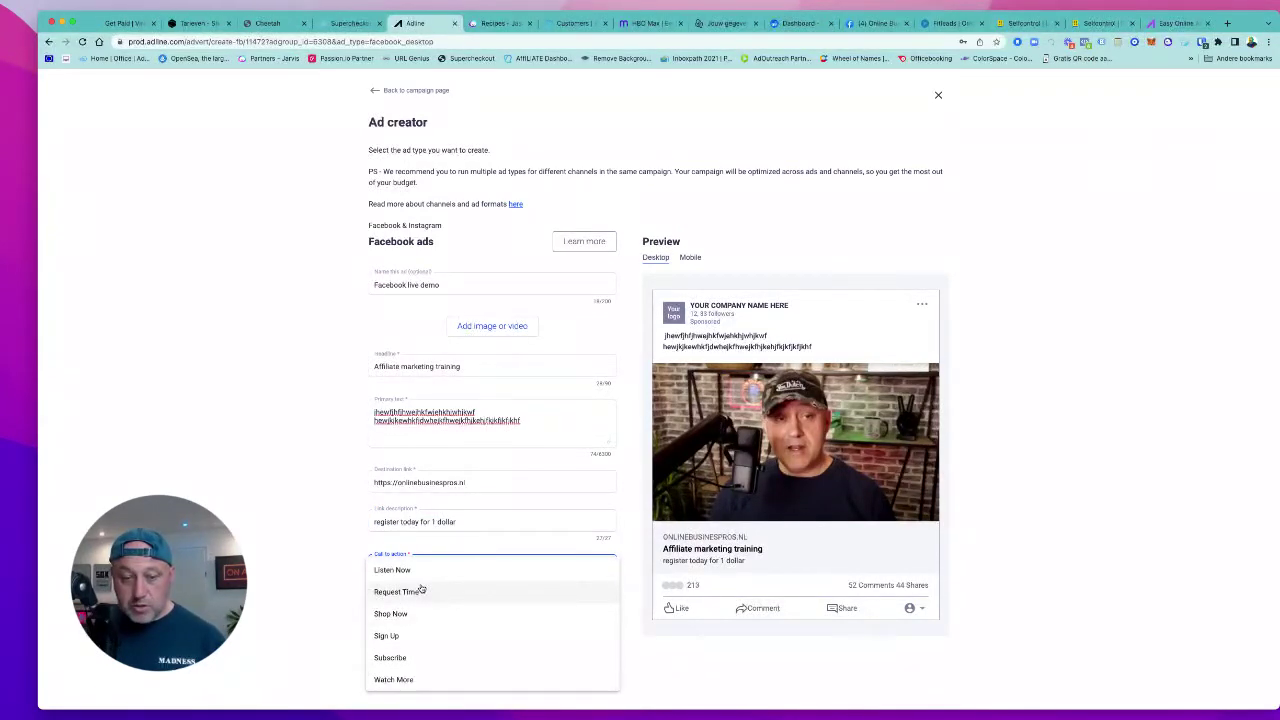
{"action": "left_click", "coordinate": [392, 638]}
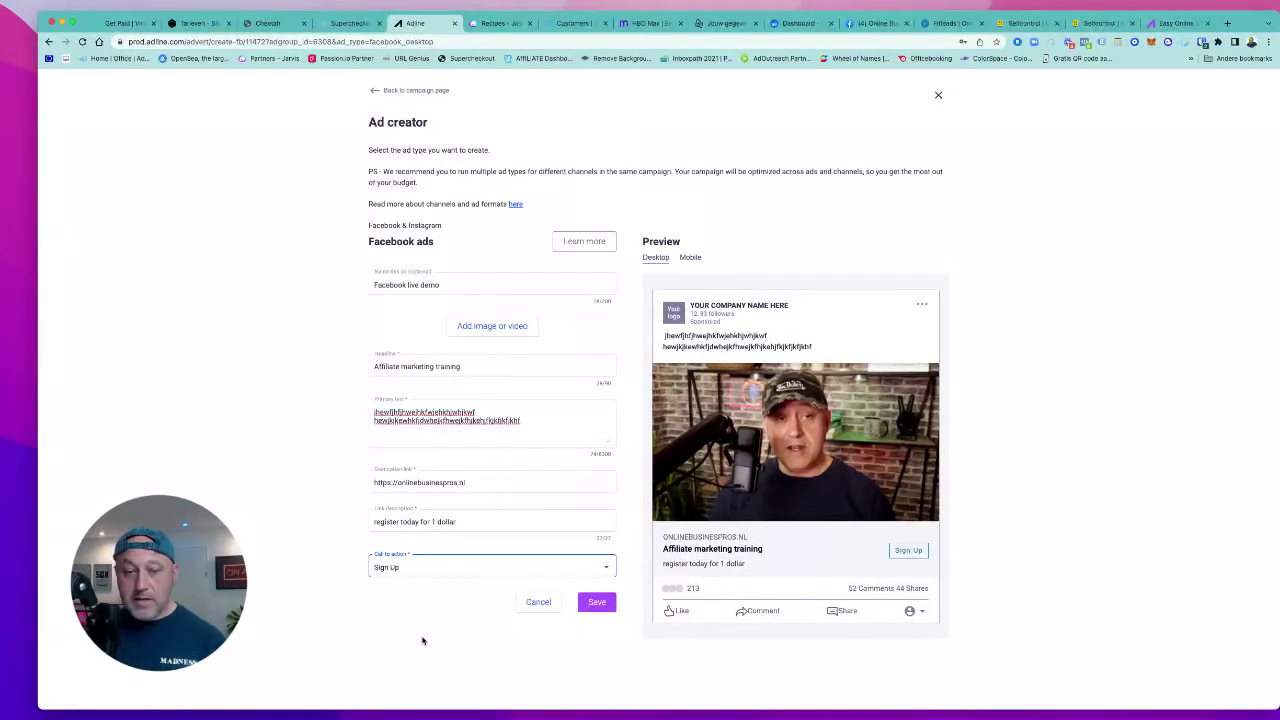
{"action": "left_click", "coordinate": [597, 603]}
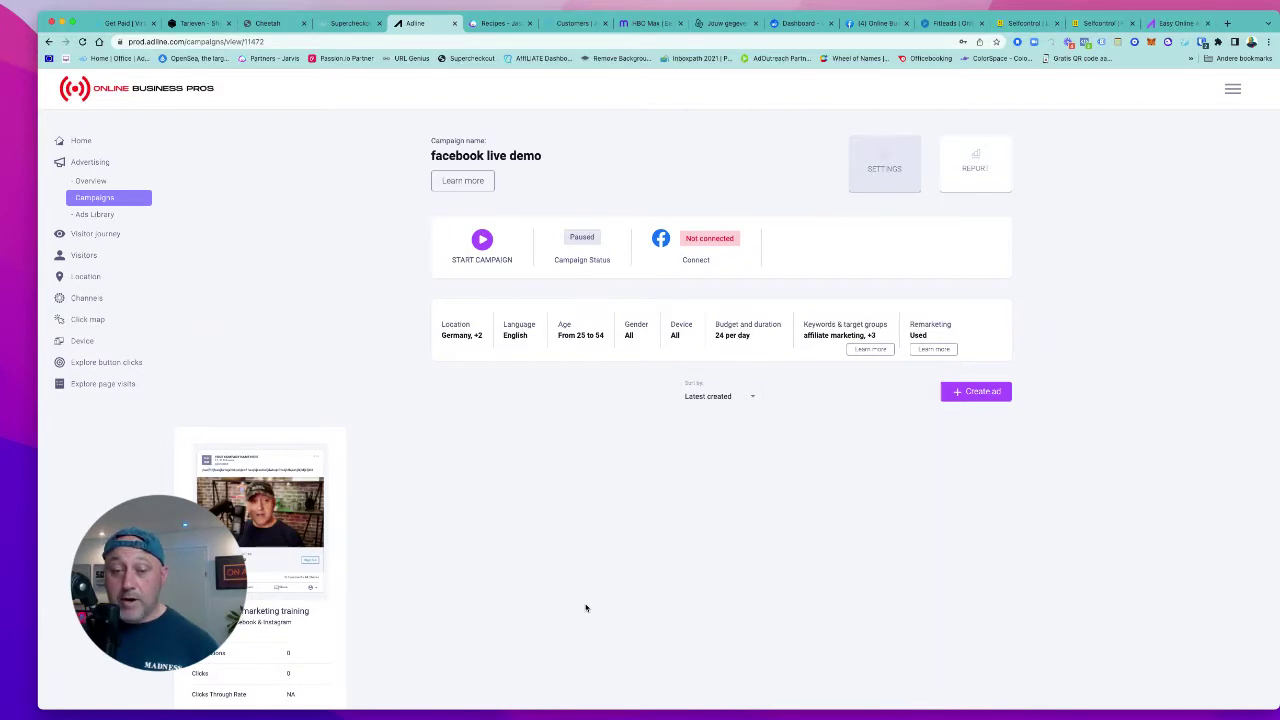
Duplicate the "Affiliate marketing training" ad twice so the campaign has three versions
{"action": "mouse_move", "coordinate": [262, 522]}
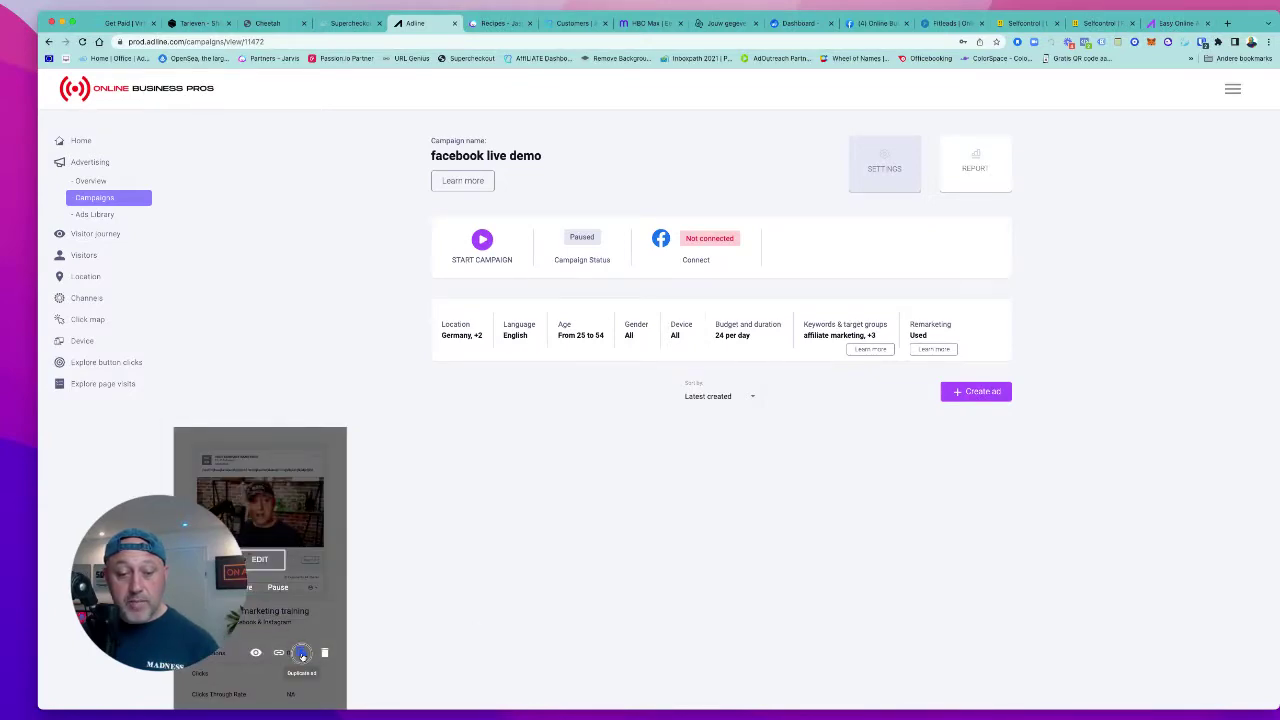
{"action": "left_click", "coordinate": [301, 652]}
{"action": "left_click", "coordinate": [485, 653]}
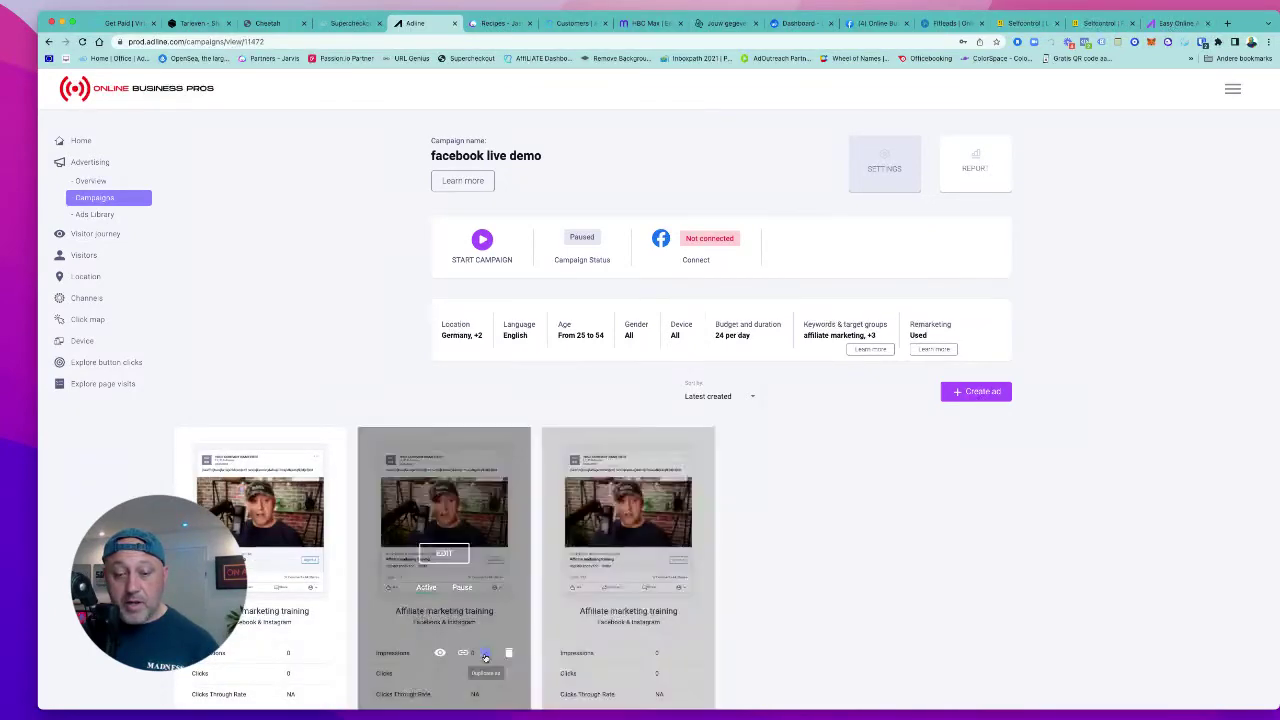
Replace the media of the second ad with the picture of the man holding the 50K sign and save it
{"action": "left_click", "coordinate": [445, 561]}
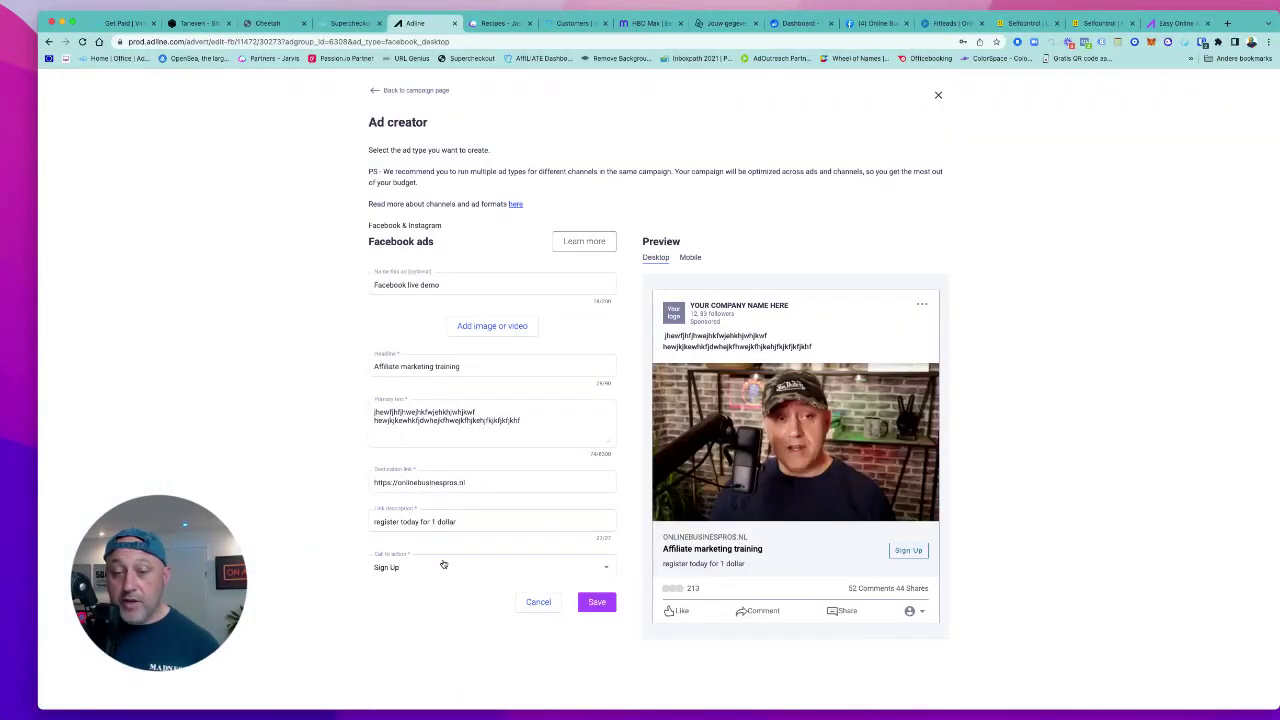
{"action": "left_click", "coordinate": [829, 413]}
{"action": "left_click", "coordinate": [992, 374]}
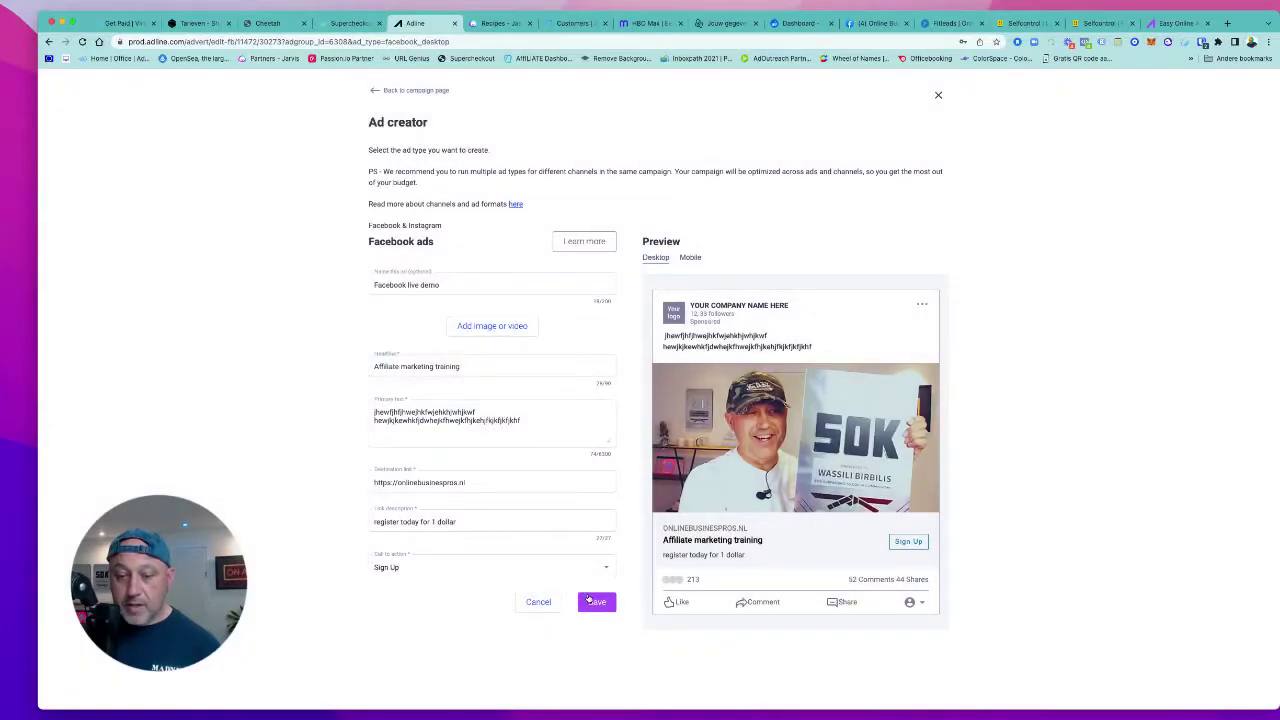
{"action": "left_click", "coordinate": [592, 601]}
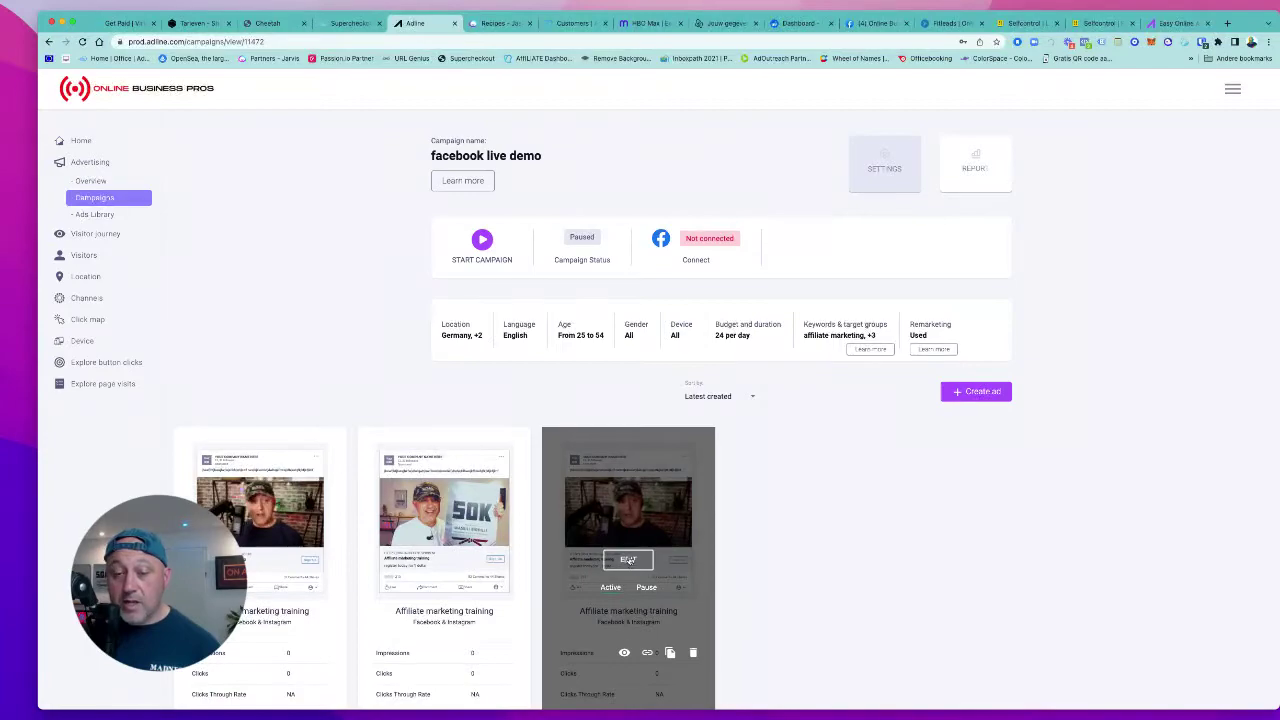
Replace the media of the third ad with the laptop-framed picture of two men and save it
{"action": "left_click", "coordinate": [628, 559]}
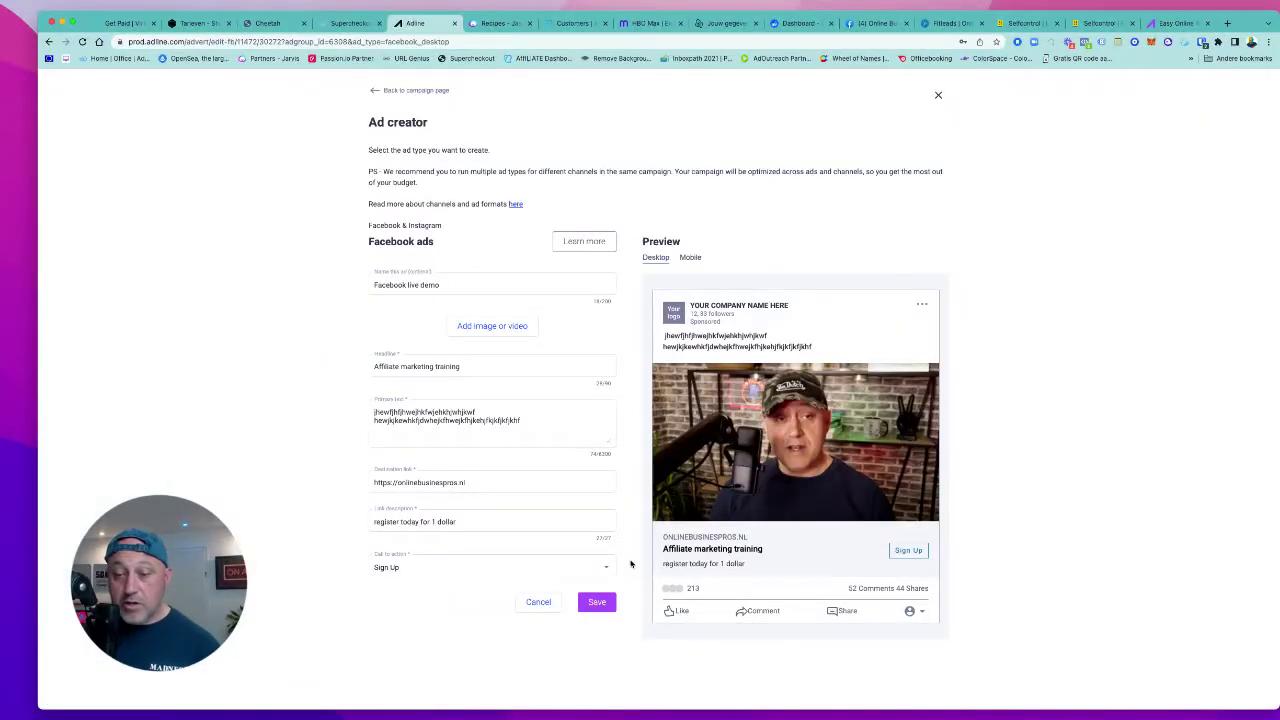
{"action": "left_click", "coordinate": [765, 423]}
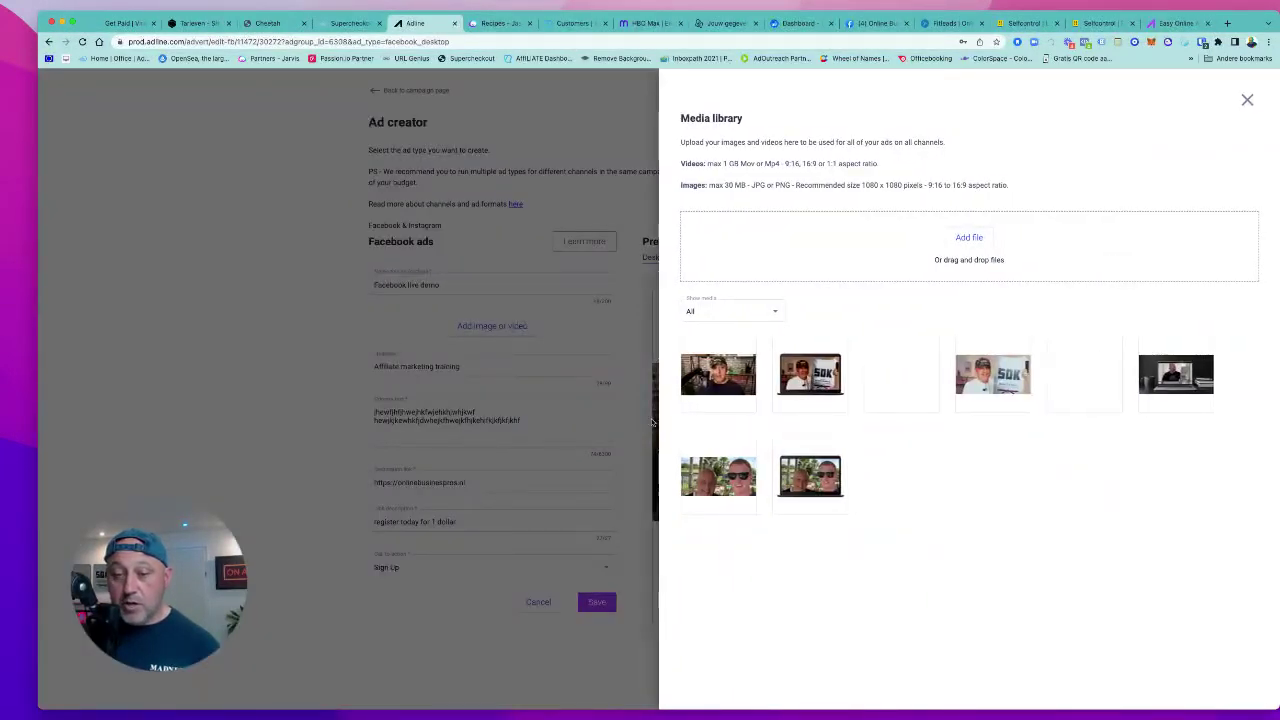
{"action": "left_click", "coordinate": [812, 478]}
{"action": "left_click", "coordinate": [594, 603]}
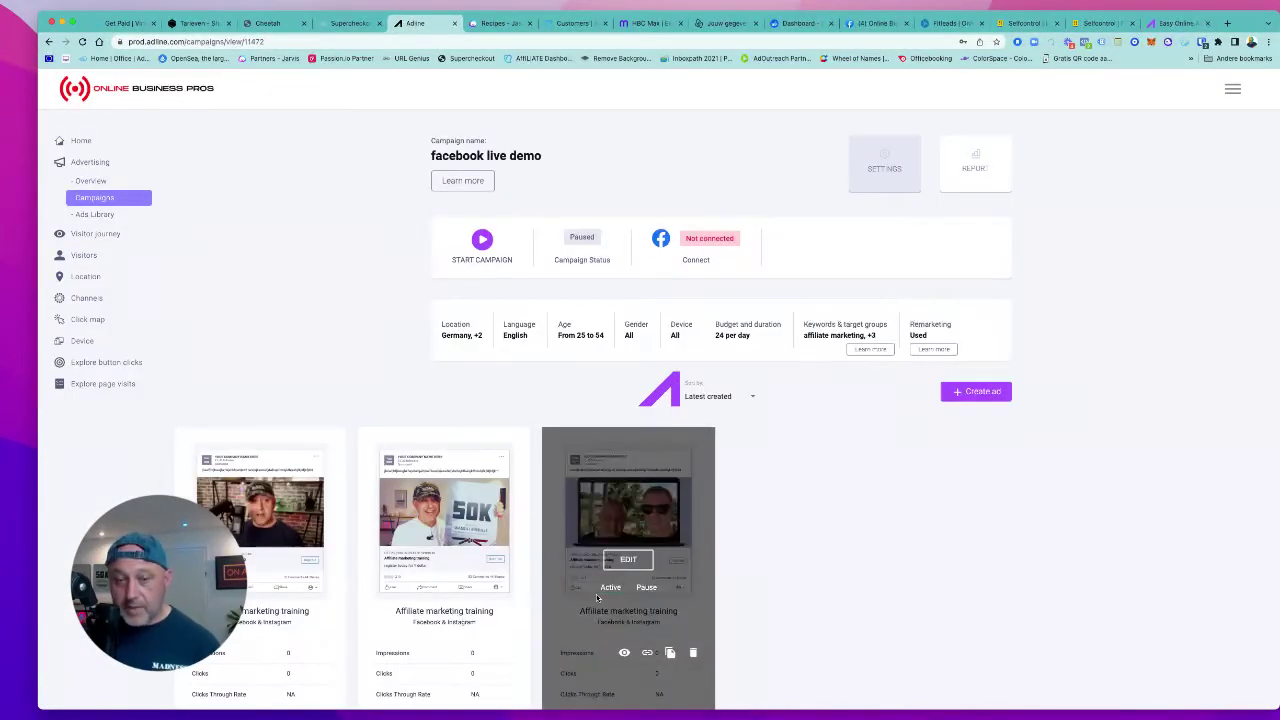
Connect the campaign to Facebook with the Online Business Pros page and reload the campaign page
{"action": "scroll", "coordinate": [636, 513], "scroll_direction": "down", "scroll_amount": 3}
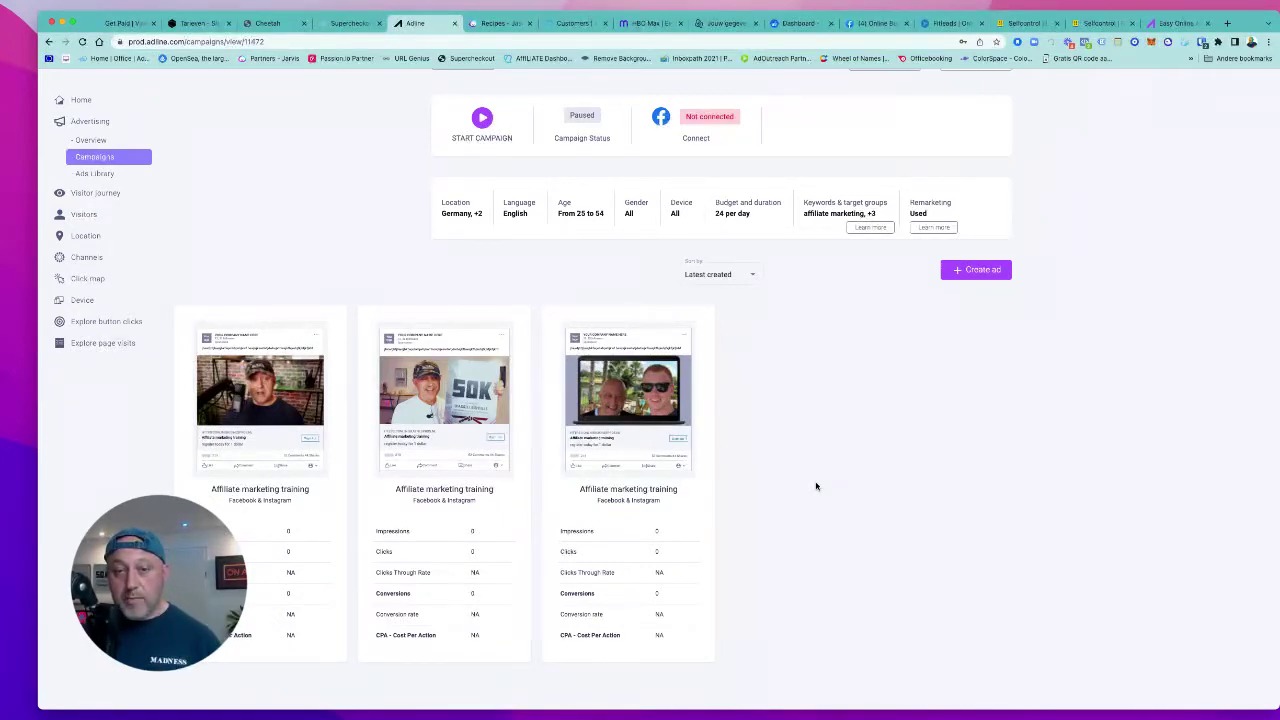
{"action": "scroll", "coordinate": [816, 486], "scroll_direction": "up", "scroll_amount": 3}
{"action": "left_click", "coordinate": [700, 240]}
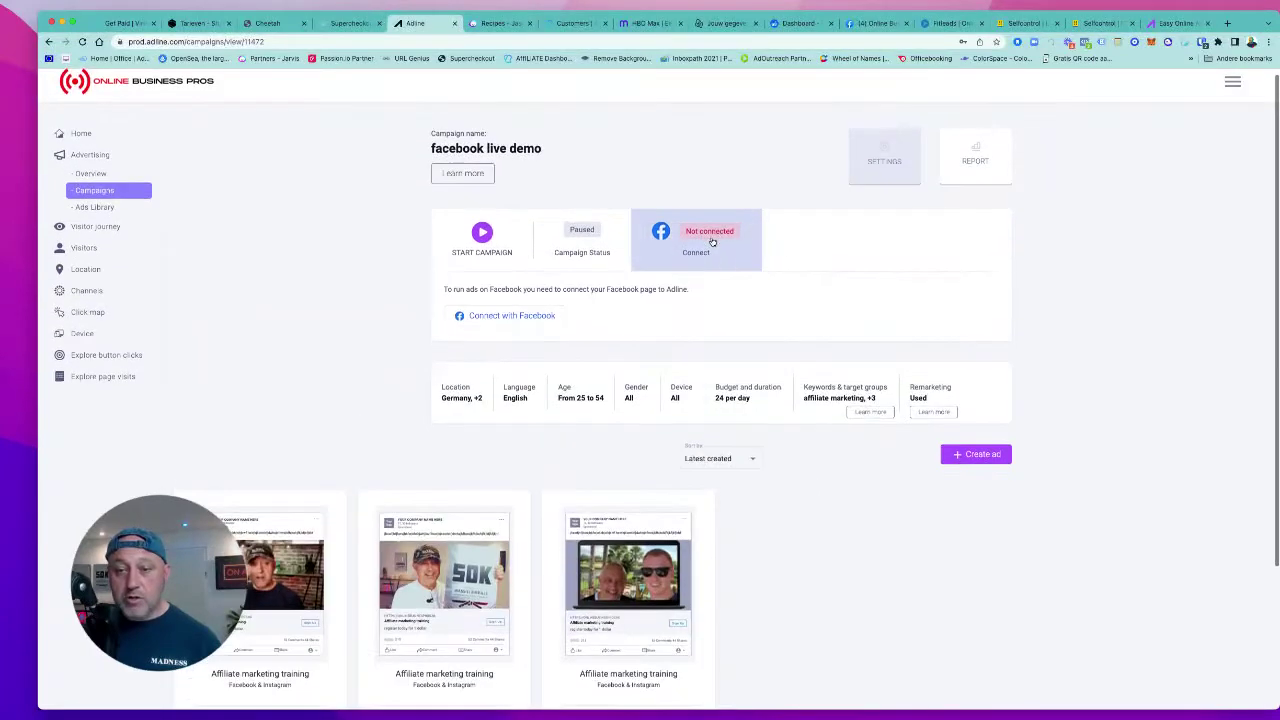
{"action": "left_click", "coordinate": [520, 315]}
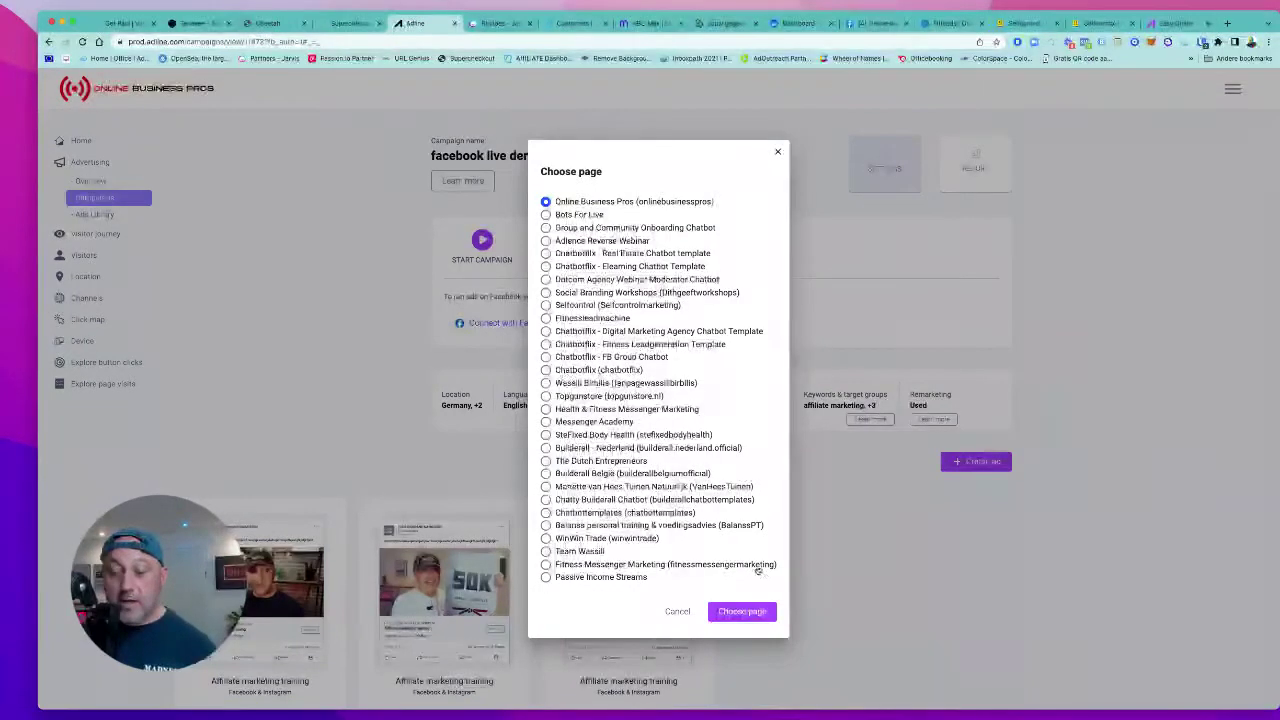
{"action": "left_click", "coordinate": [748, 611]}
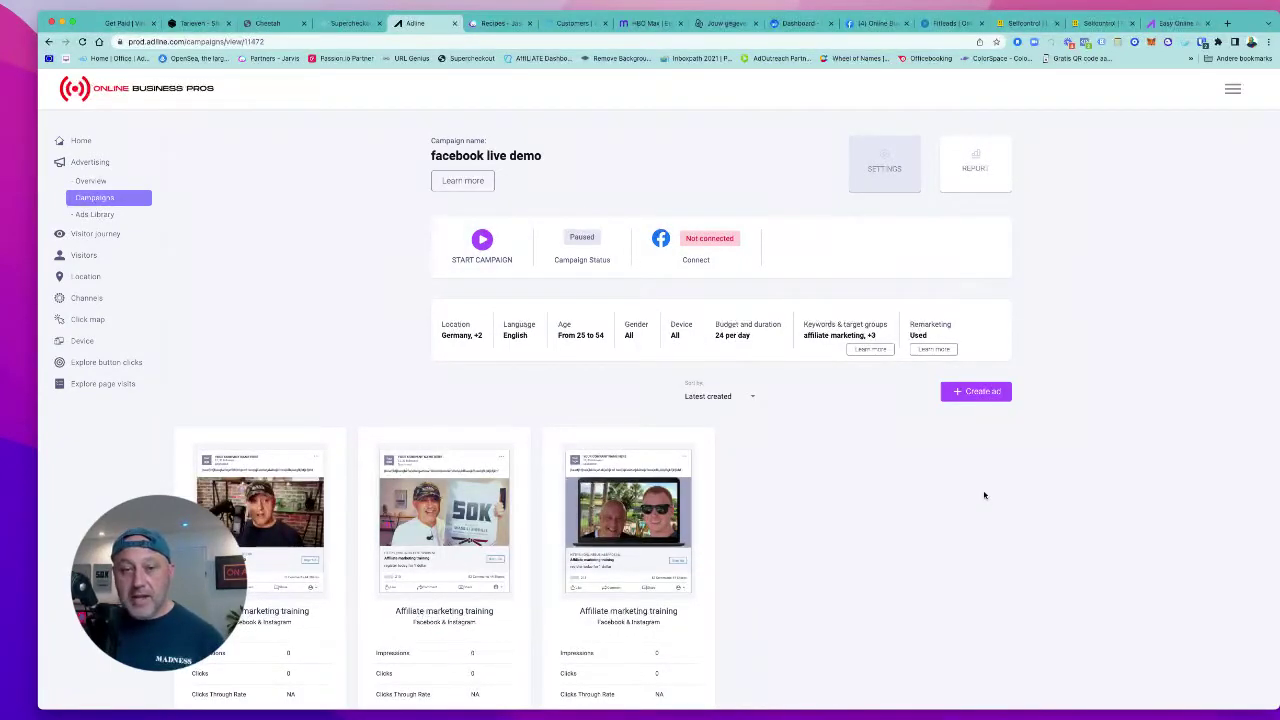
{"action": "left_click", "coordinate": [83, 42]}
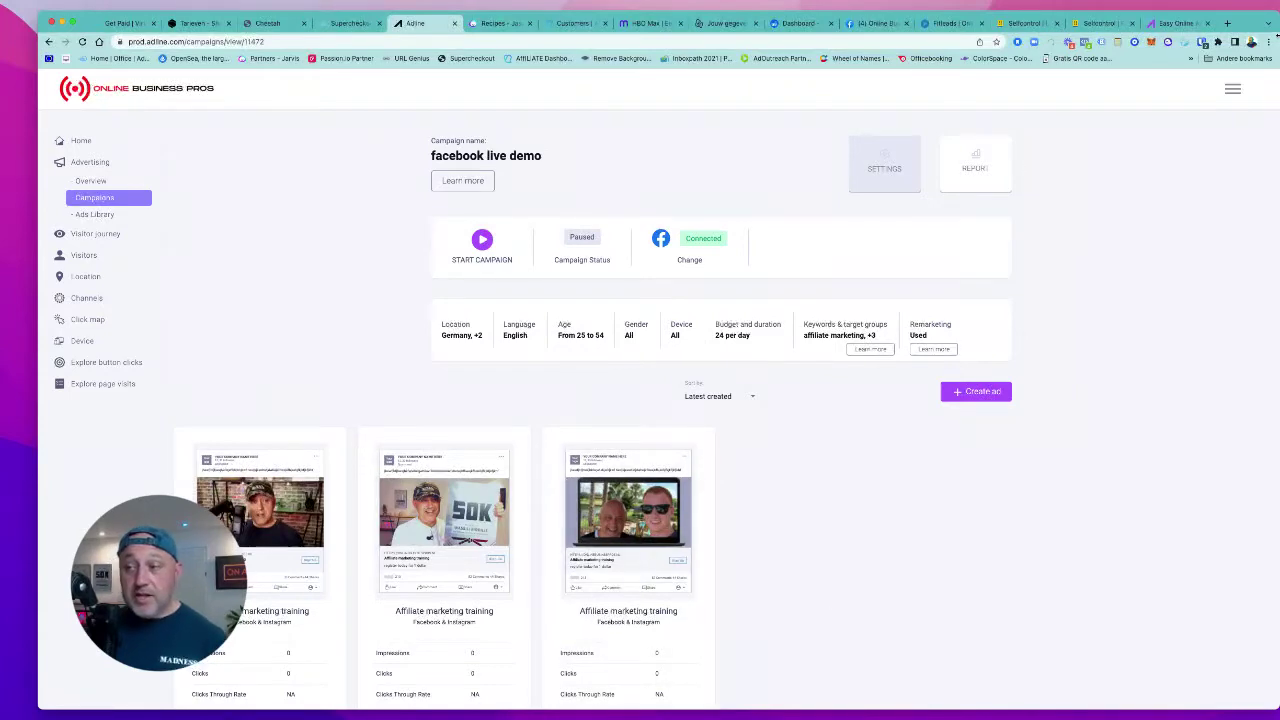
Open the account's orders and receipts to review the advertising spending and balance
{"action": "left_click", "coordinate": [1233, 89]}
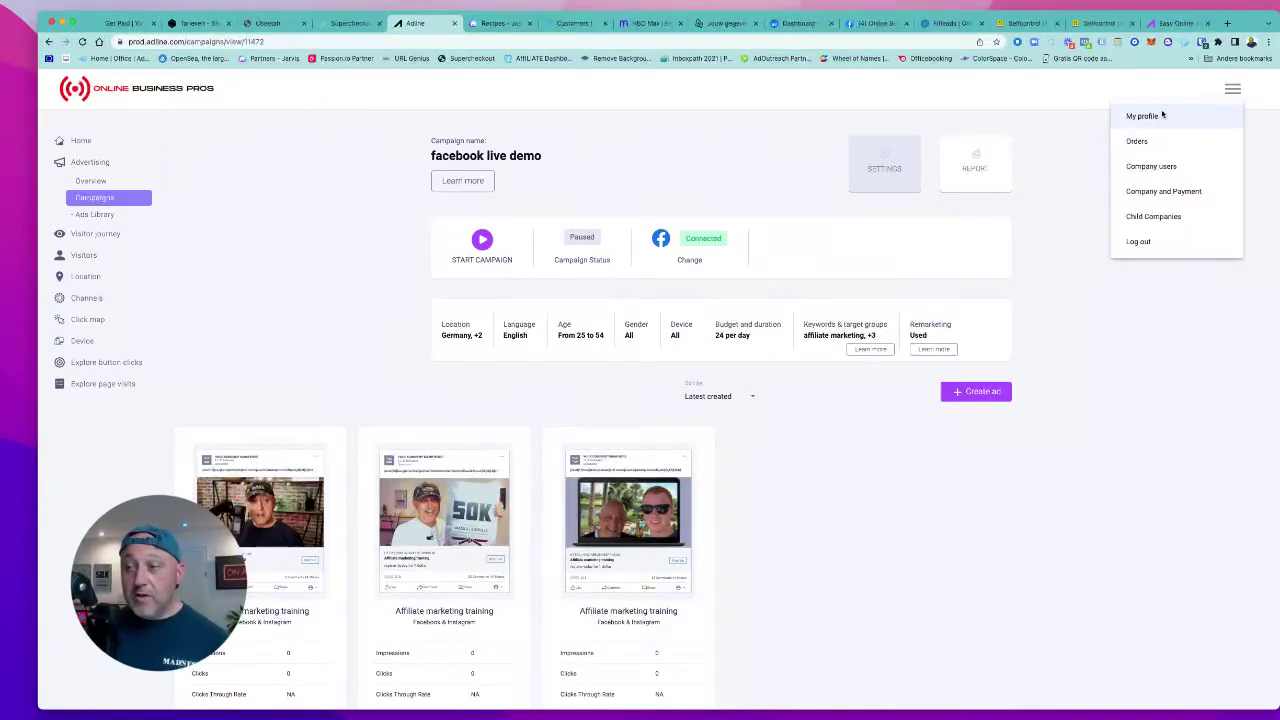
{"action": "left_click", "coordinate": [1158, 142]}
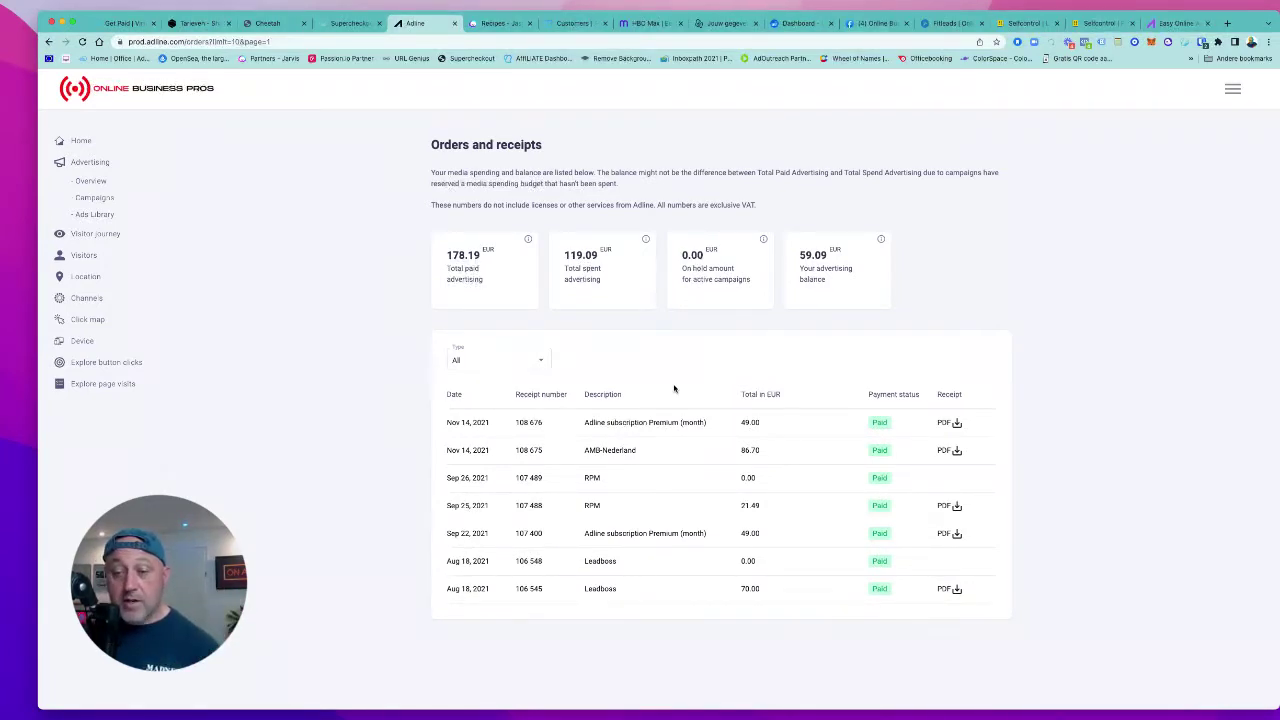
Copy the website tracking script from the Company and Payment settings
{"action": "left_click", "coordinate": [1233, 90]}
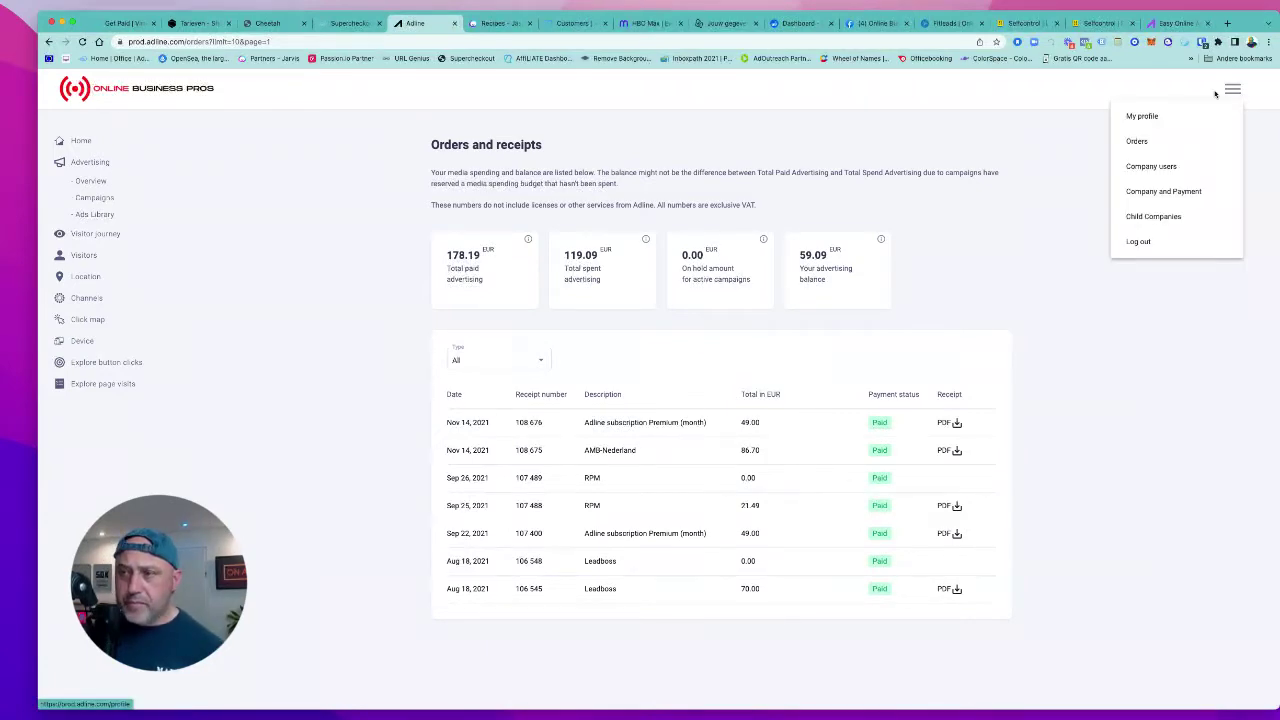
{"action": "left_click", "coordinate": [1154, 191]}
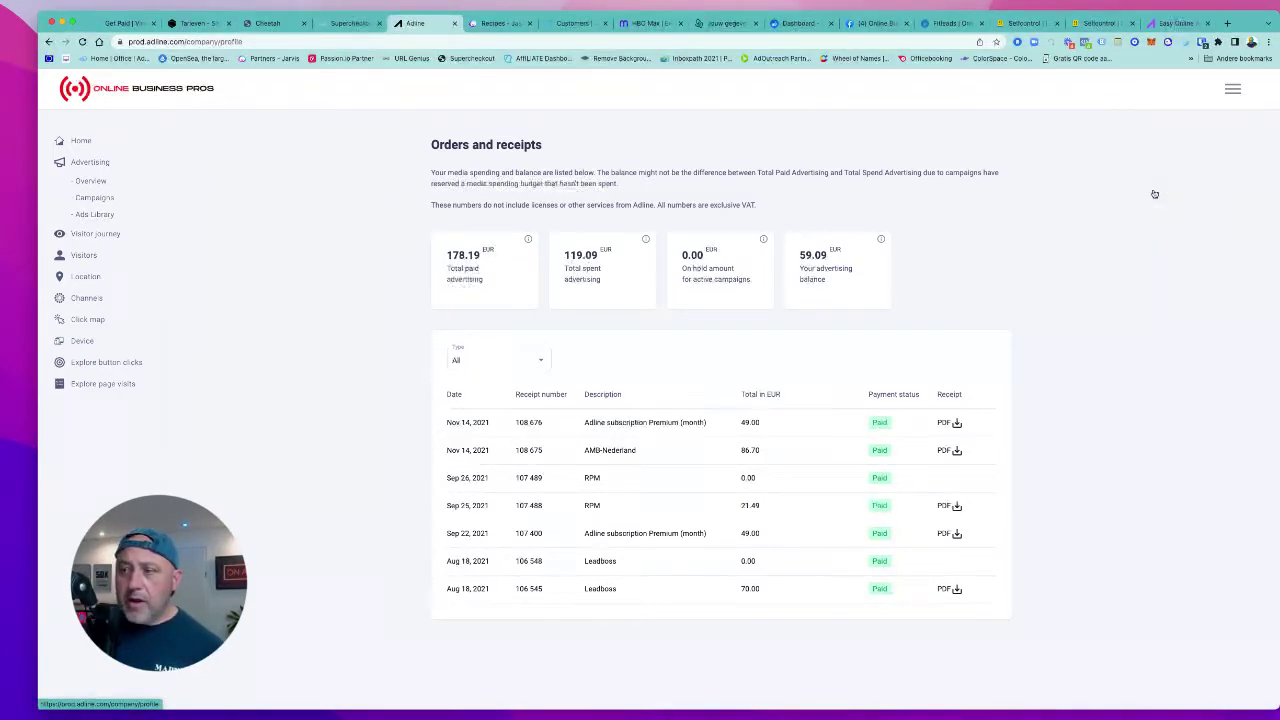
{"action": "scroll", "coordinate": [862, 462], "scroll_direction": "down", "scroll_amount": 5}
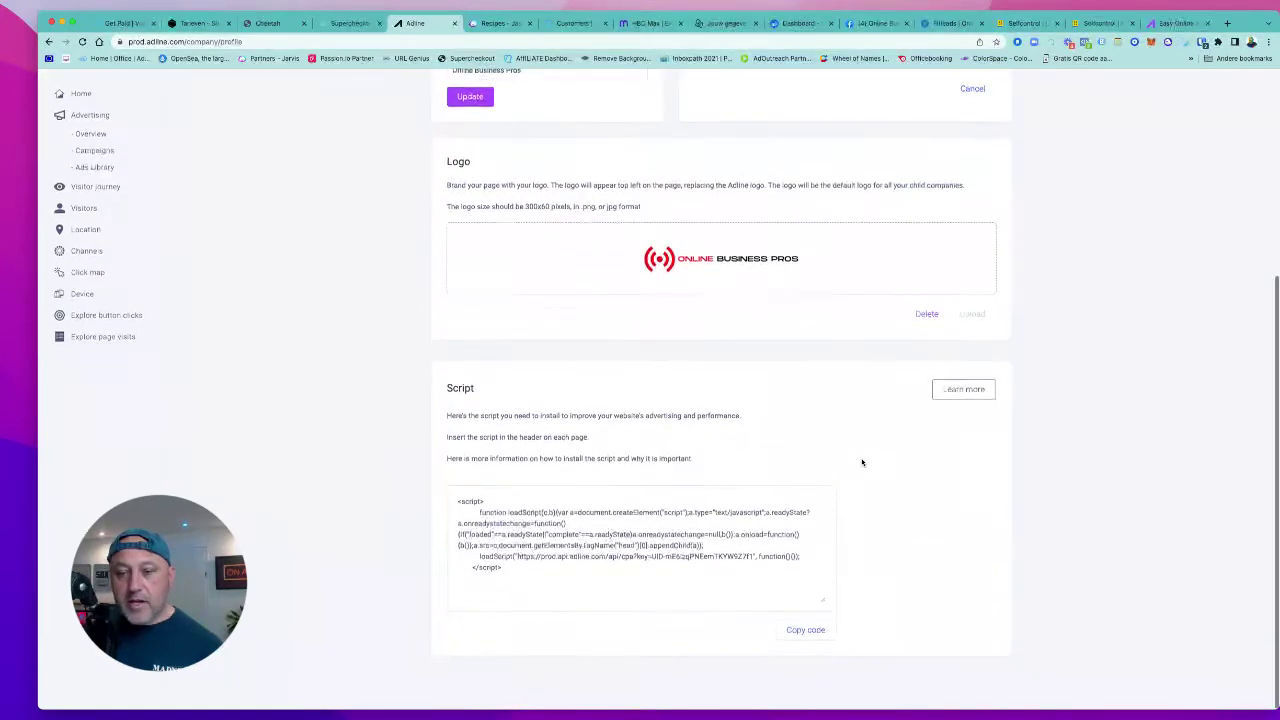
{"action": "left_click", "coordinate": [808, 630]}
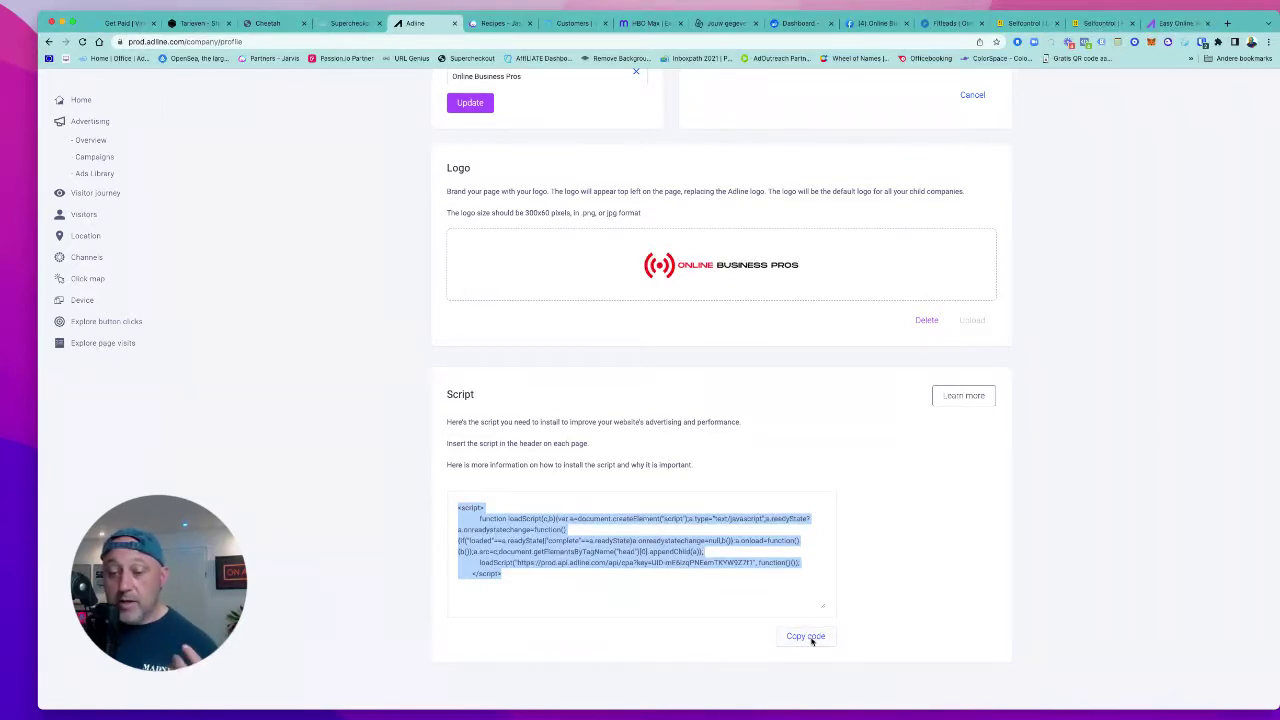
Switch to Builderall, launch the Cheetah website builder and open the script settings of the ADLINE site
{"action": "left_click", "coordinate": [146, 33]}
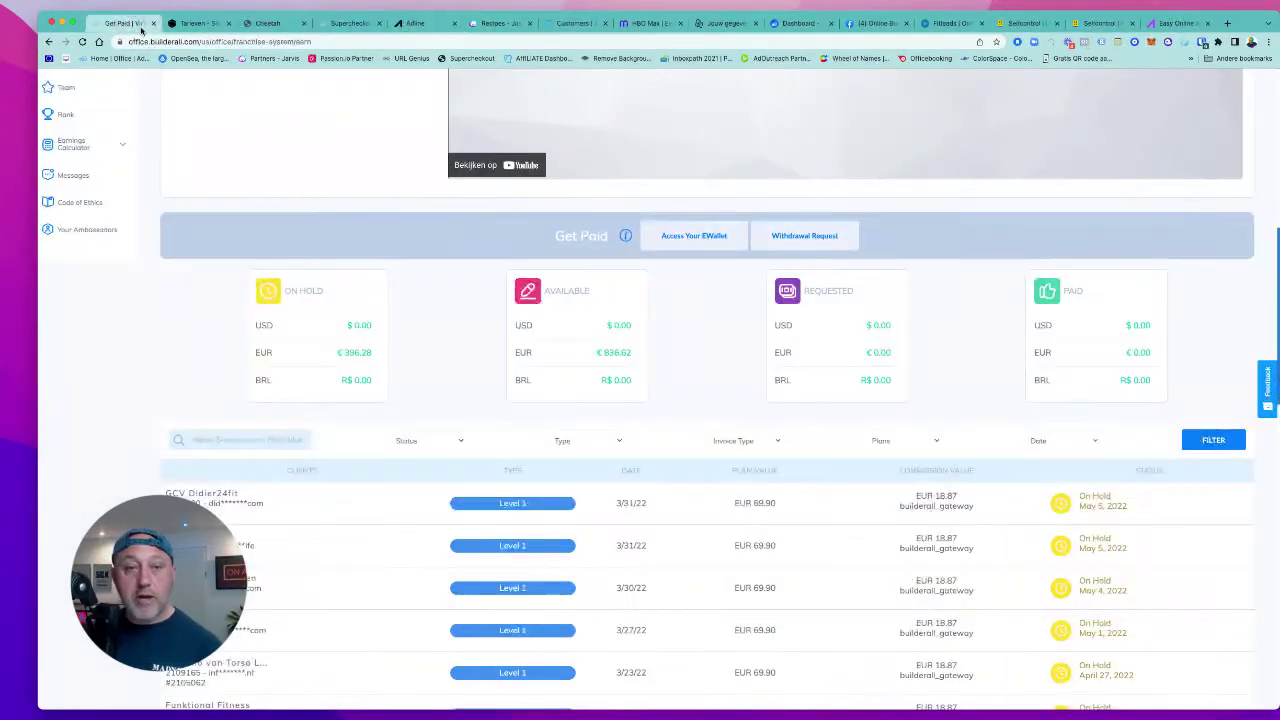
{"action": "scroll", "coordinate": [275, 222], "scroll_direction": "up", "scroll_amount": 10}
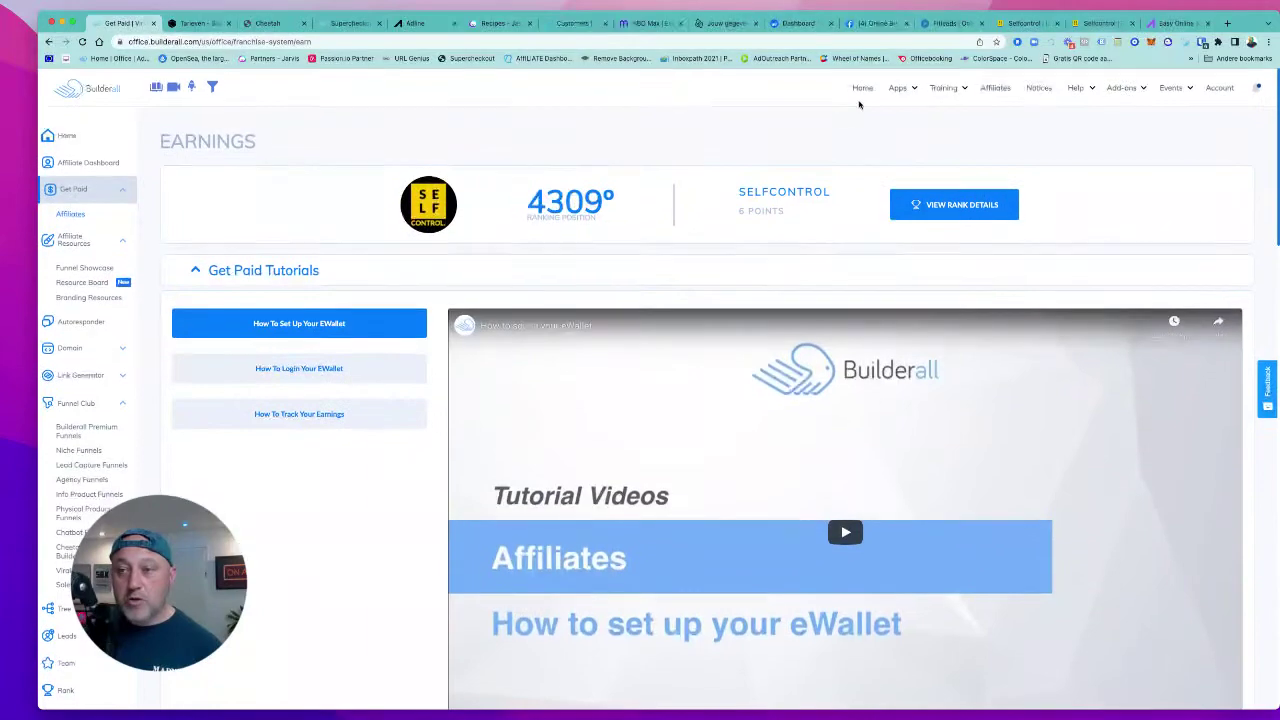
{"action": "left_click", "coordinate": [898, 88]}
{"action": "left_click", "coordinate": [166, 184]}
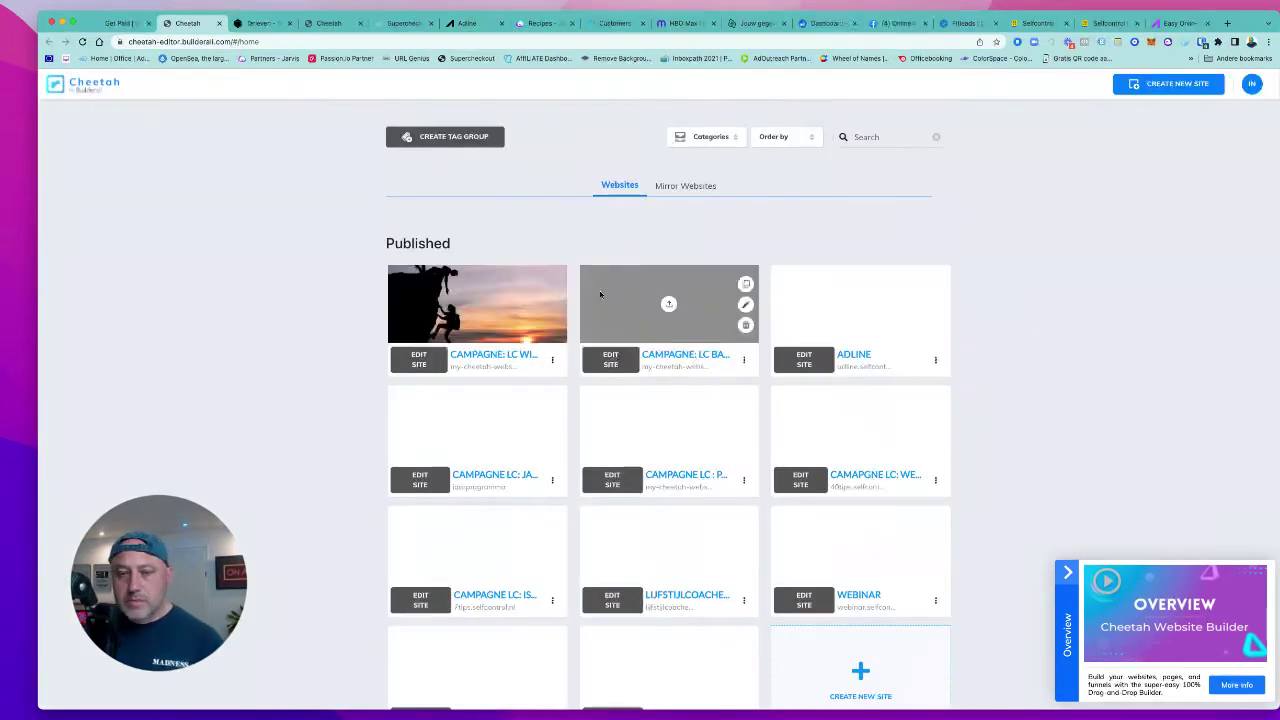
{"action": "left_click", "coordinate": [802, 360]}
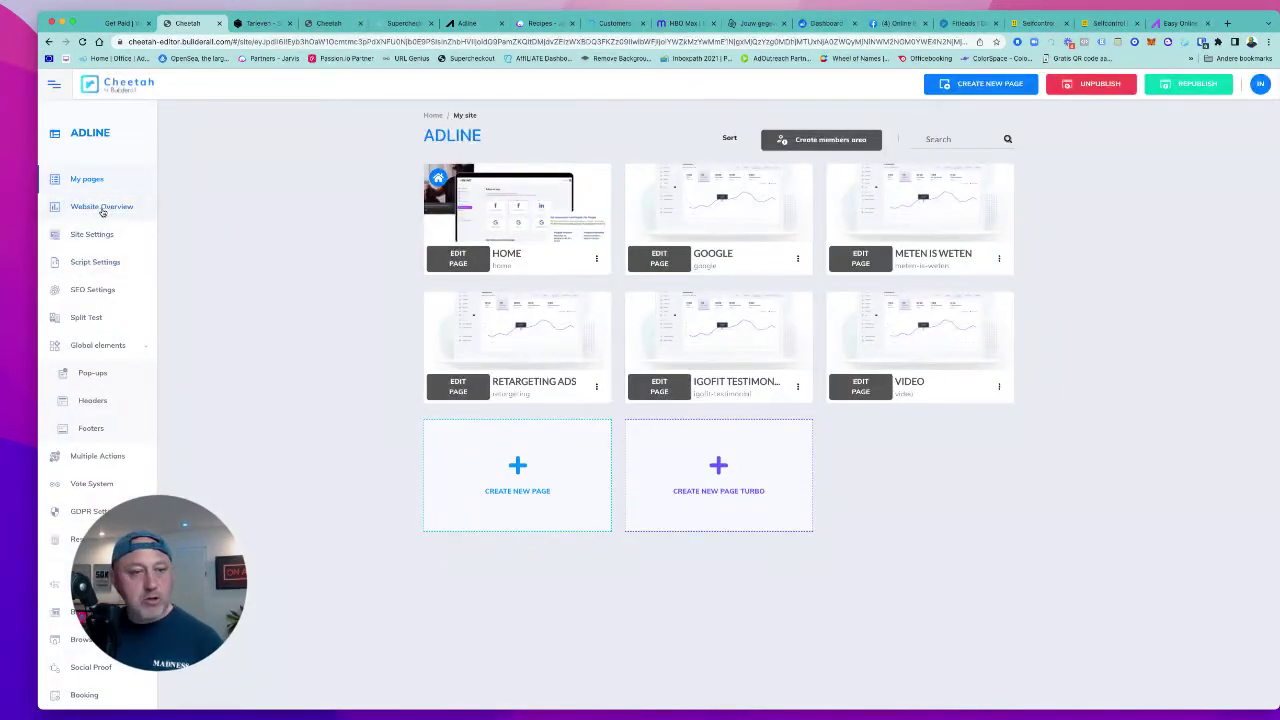
{"action": "left_click", "coordinate": [94, 263]}
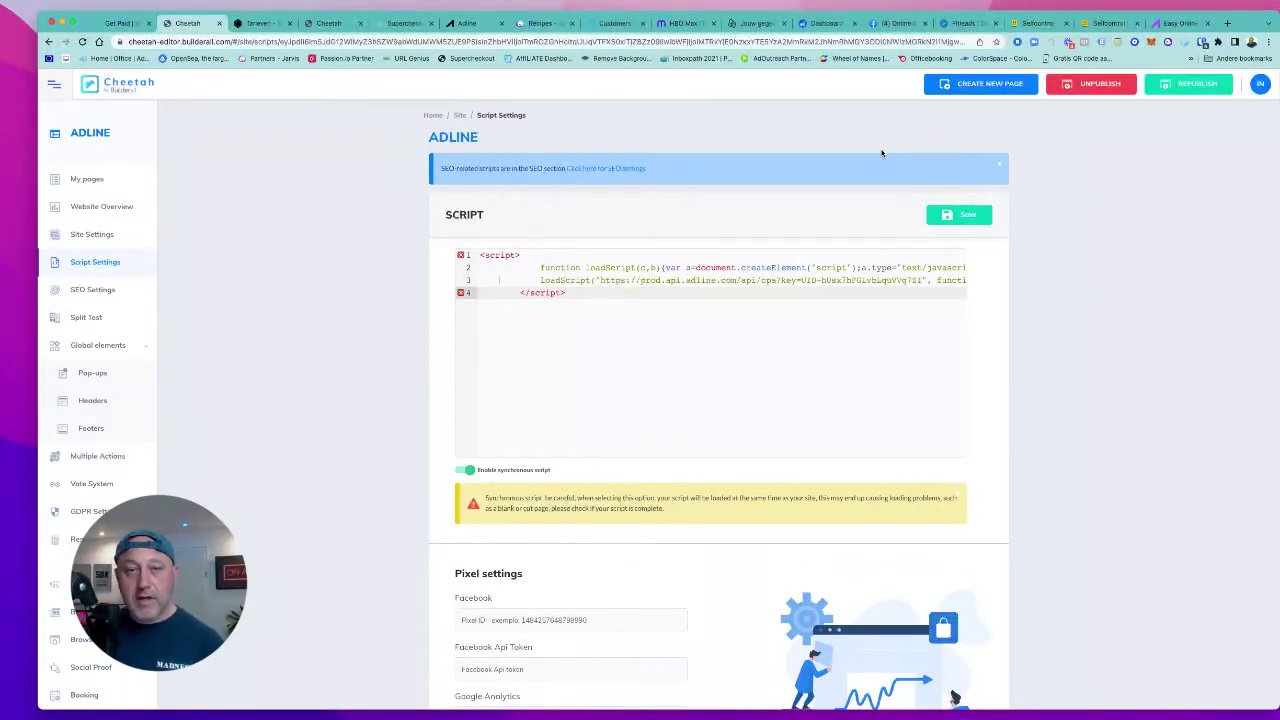
Compare the tracking script in Adline's company settings with the script field of the ADLINE site in Cheetah
{"action": "left_click", "coordinate": [467, 23]}
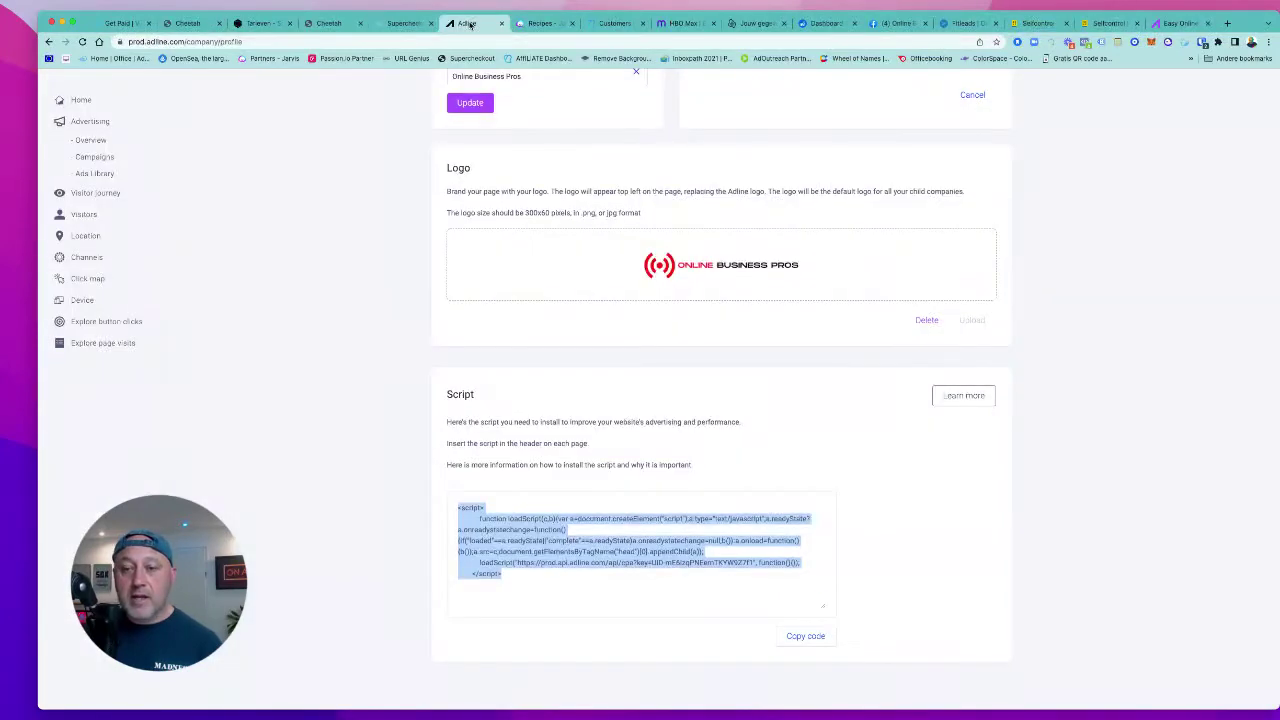
{"action": "left_click", "coordinate": [183, 23]}
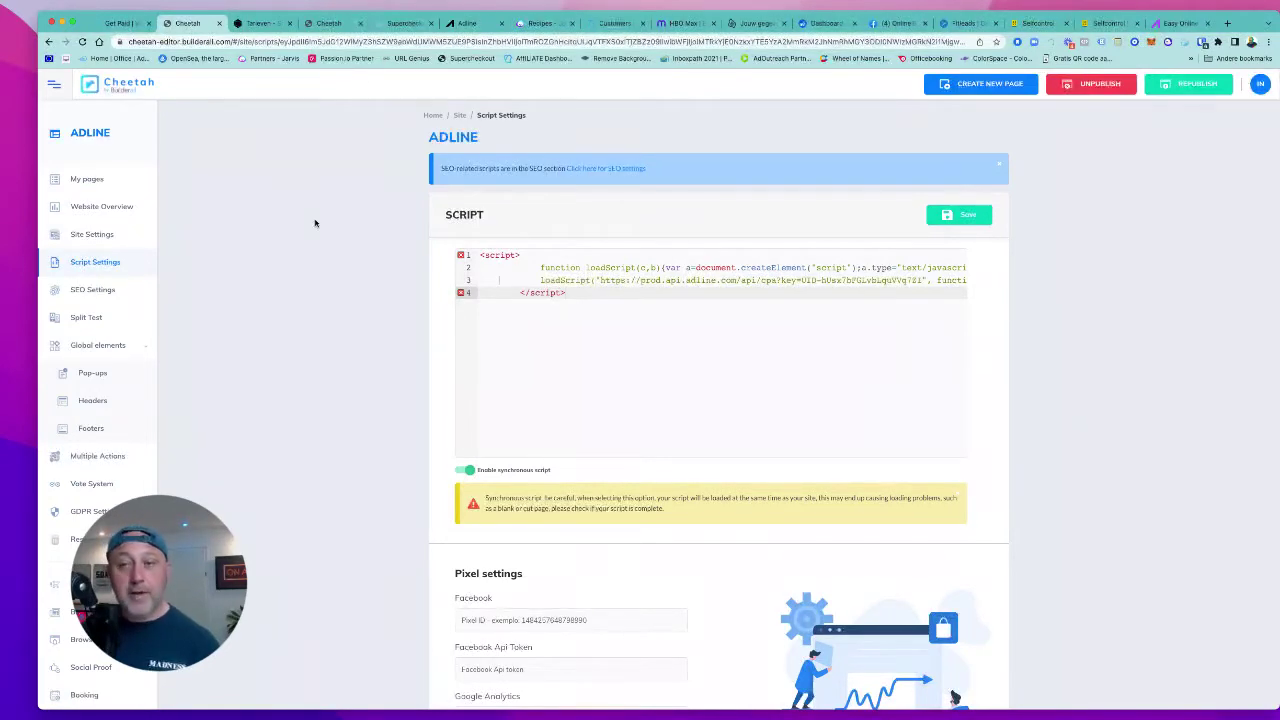
{"action": "left_click", "coordinate": [456, 25]}
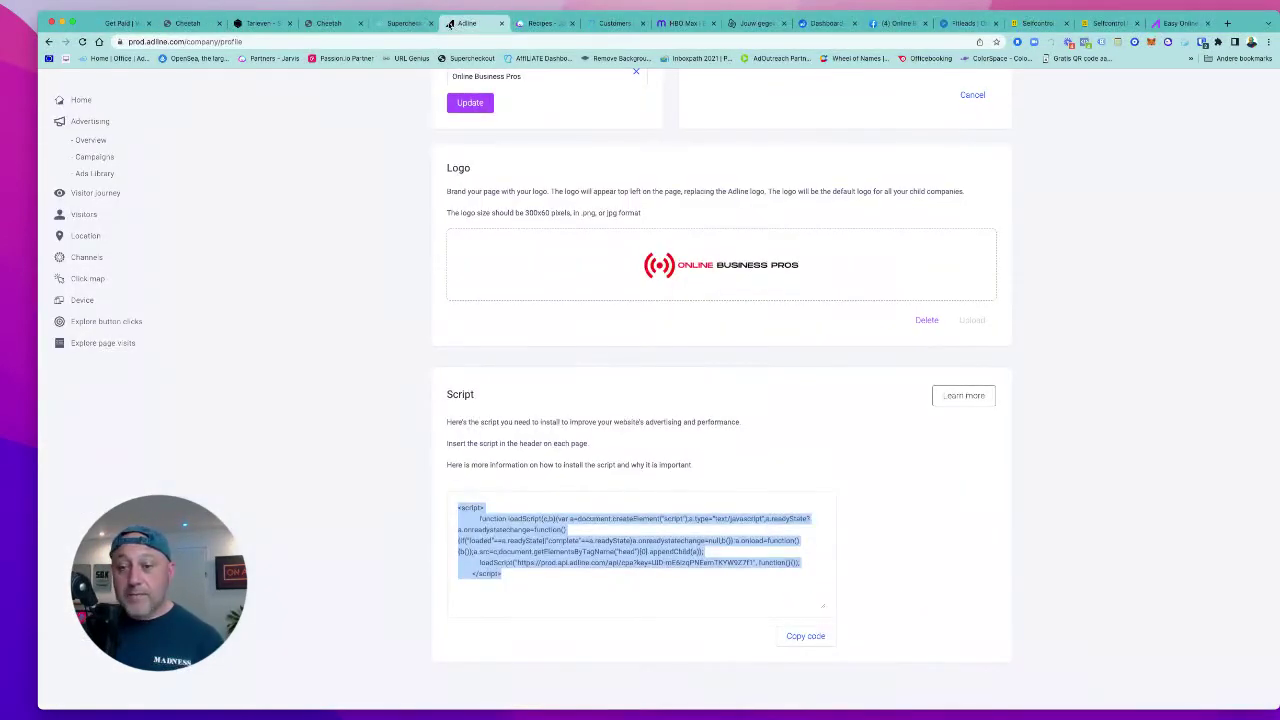
Return to the Adline campaigns, open "facebook live demo" and review its settings and ads
{"action": "scroll", "coordinate": [606, 397], "scroll_direction": "up", "scroll_amount": 5}
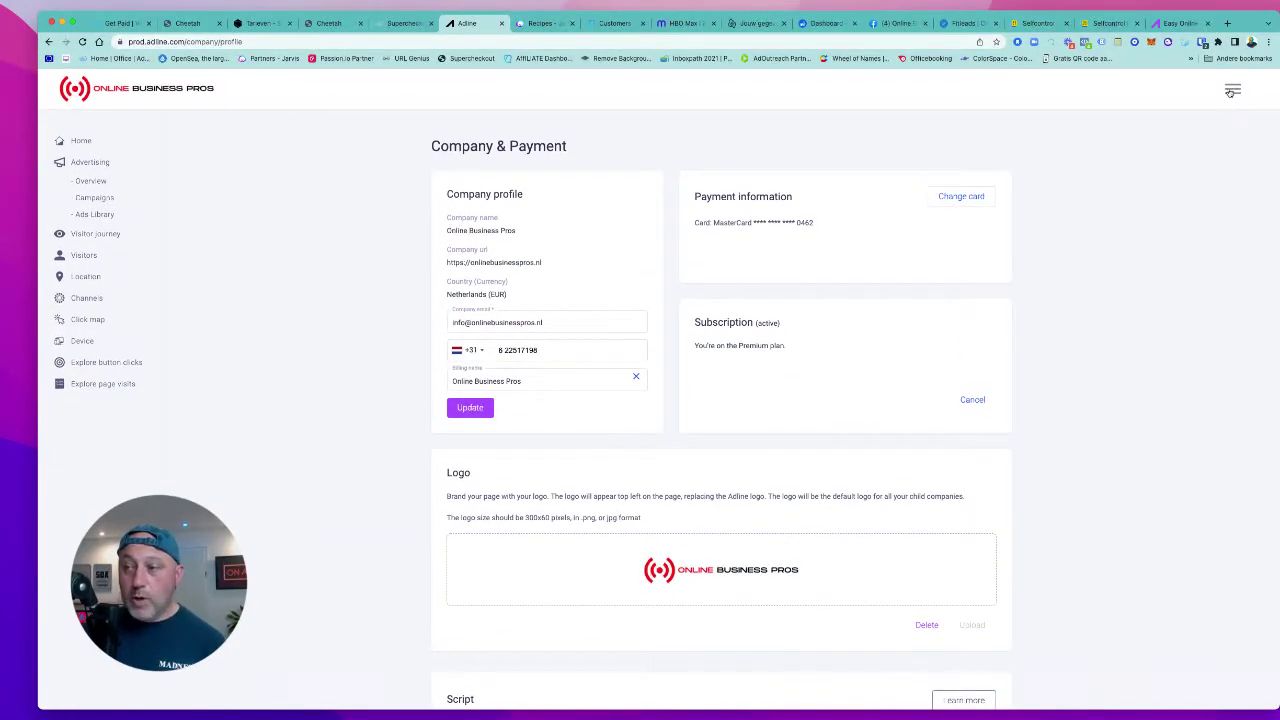
{"action": "left_click", "coordinate": [1232, 90]}
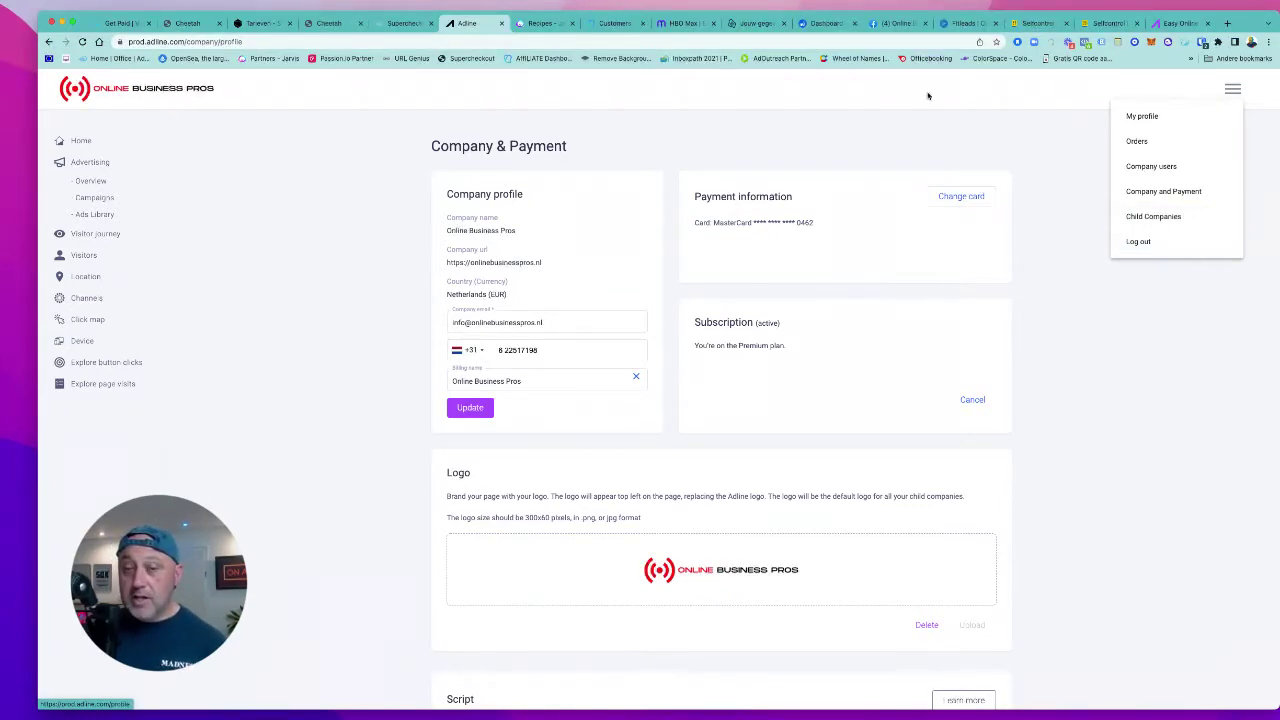
{"action": "left_click", "coordinate": [355, 212]}
{"action": "left_click", "coordinate": [95, 198]}
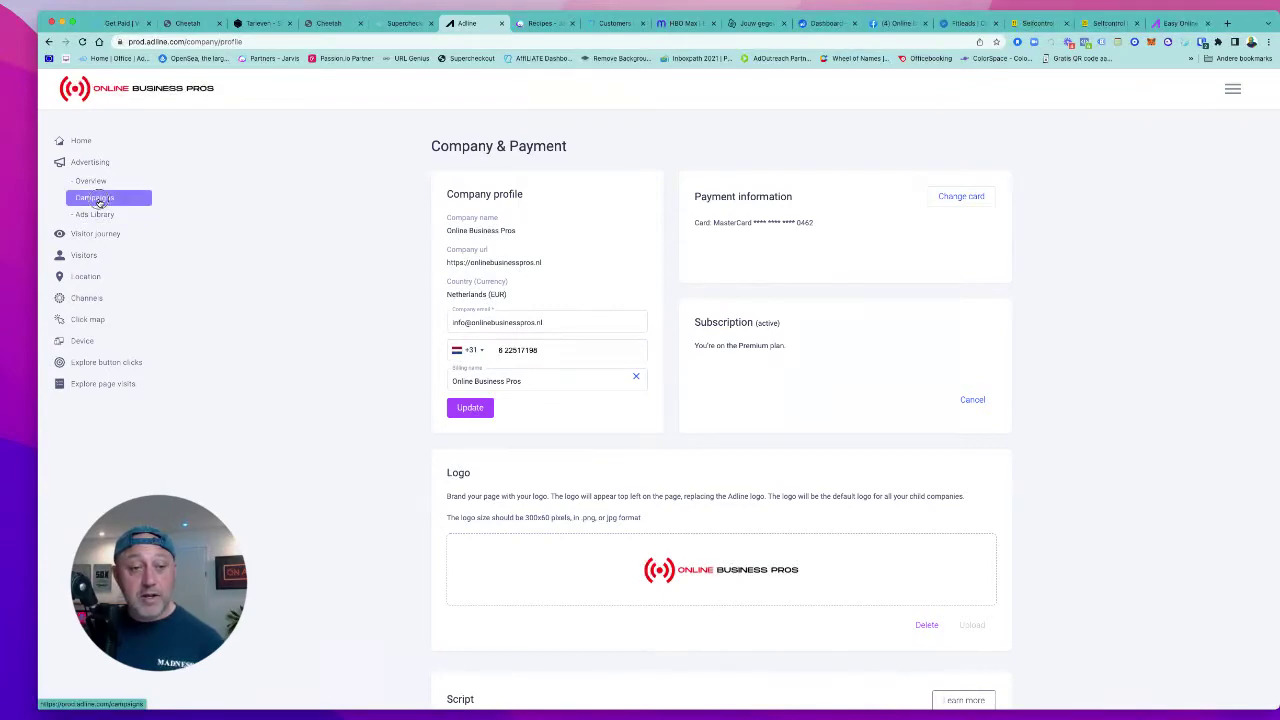
{"action": "left_click", "coordinate": [487, 267]}
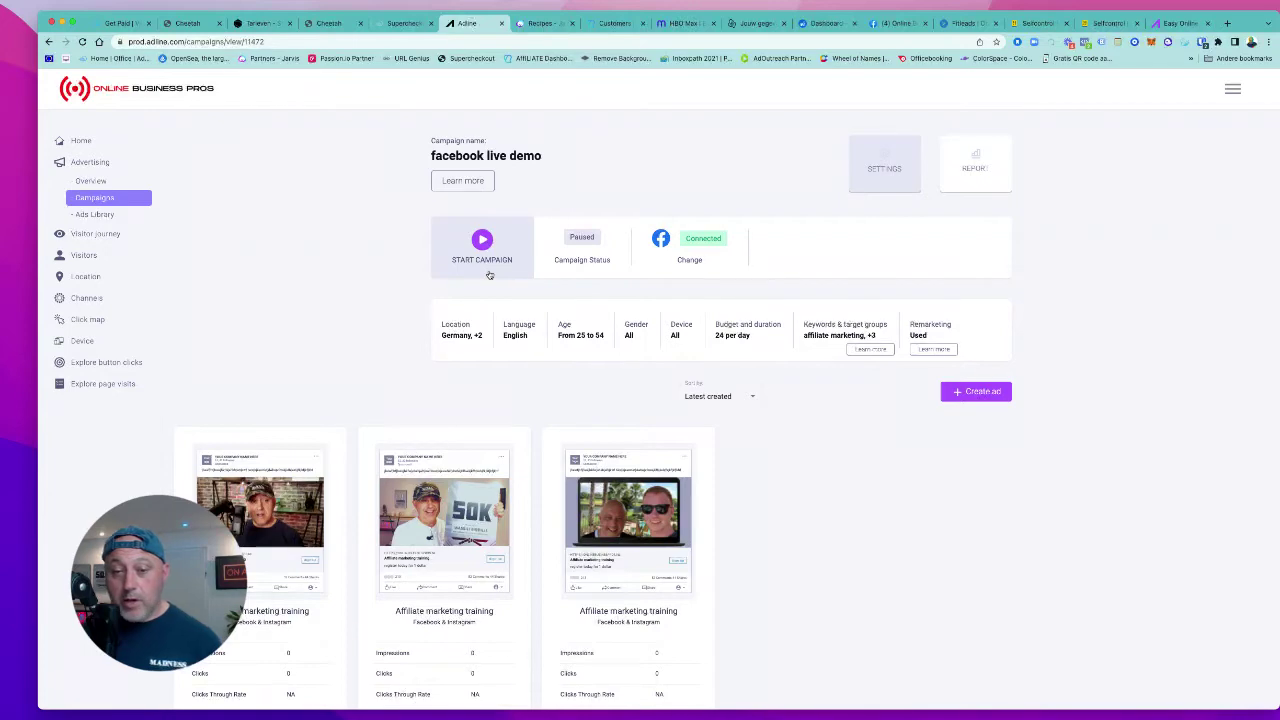
{"action": "scroll", "coordinate": [192, 237], "scroll_direction": "down", "scroll_amount": 2}
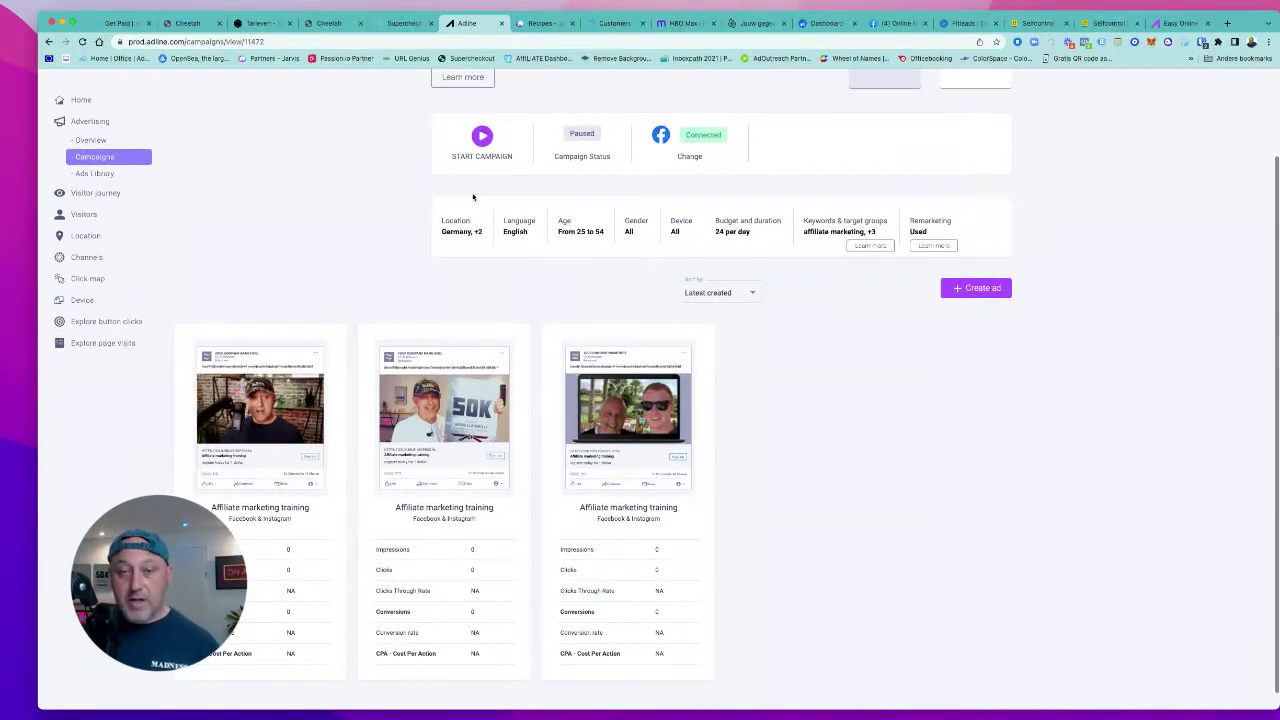